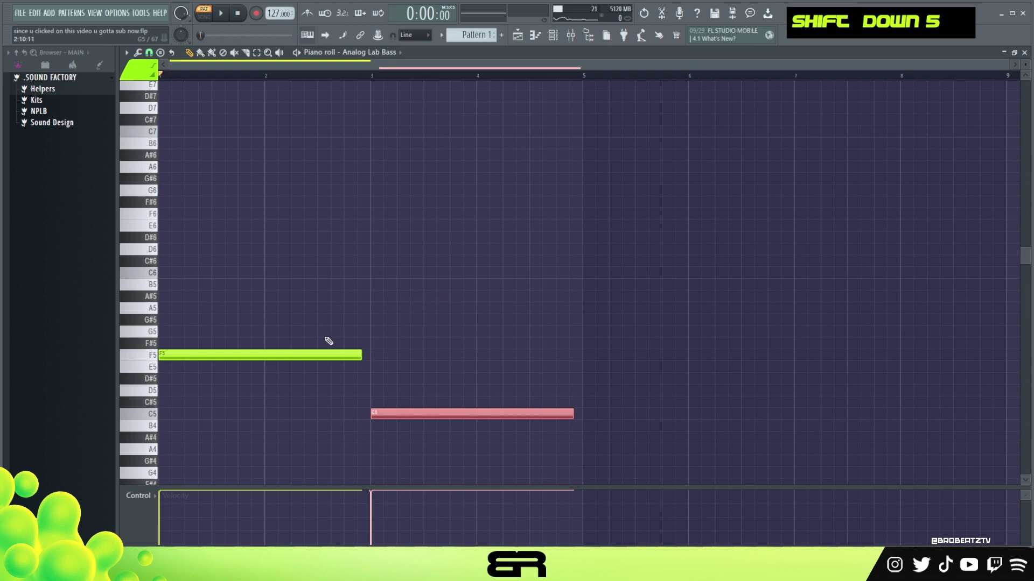
Transpose both bass notes down two octaves to F3 and C3 and play them back.
key("ctrl+a")
key("ctrl+Down")
key("ctrl+Down")
key("space")
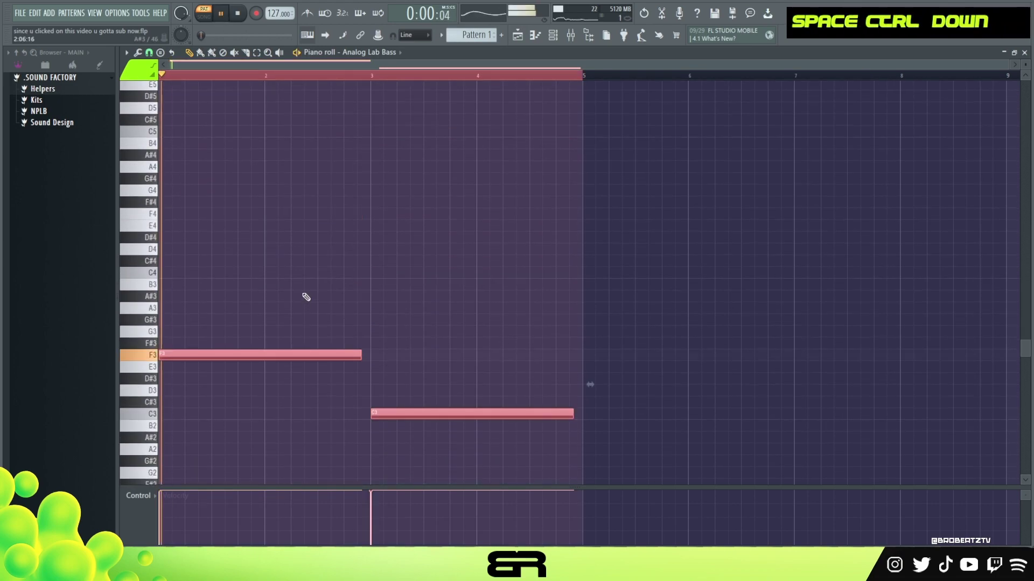
right_click(272, 334, "alt")
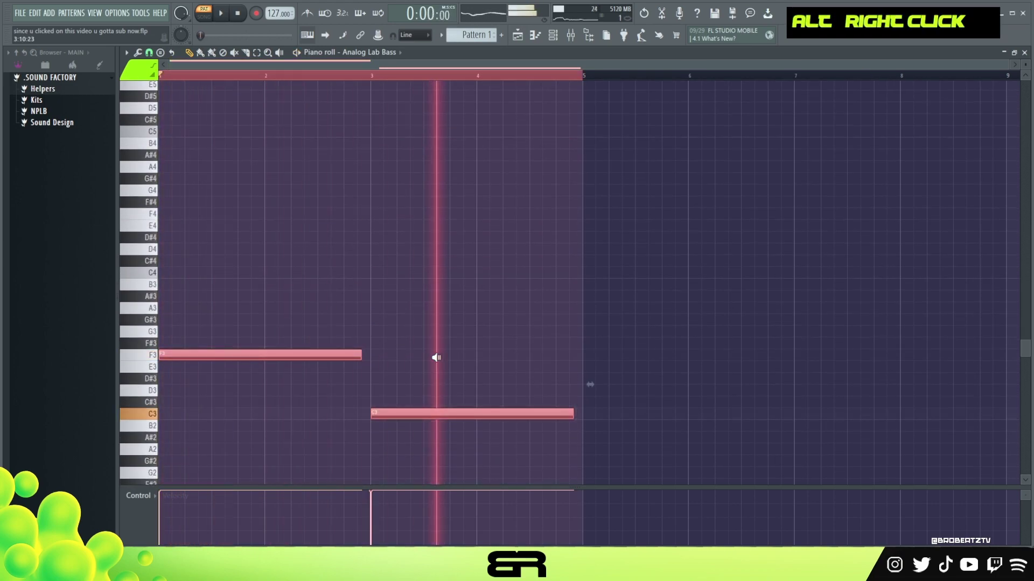
right_click(399, 224)
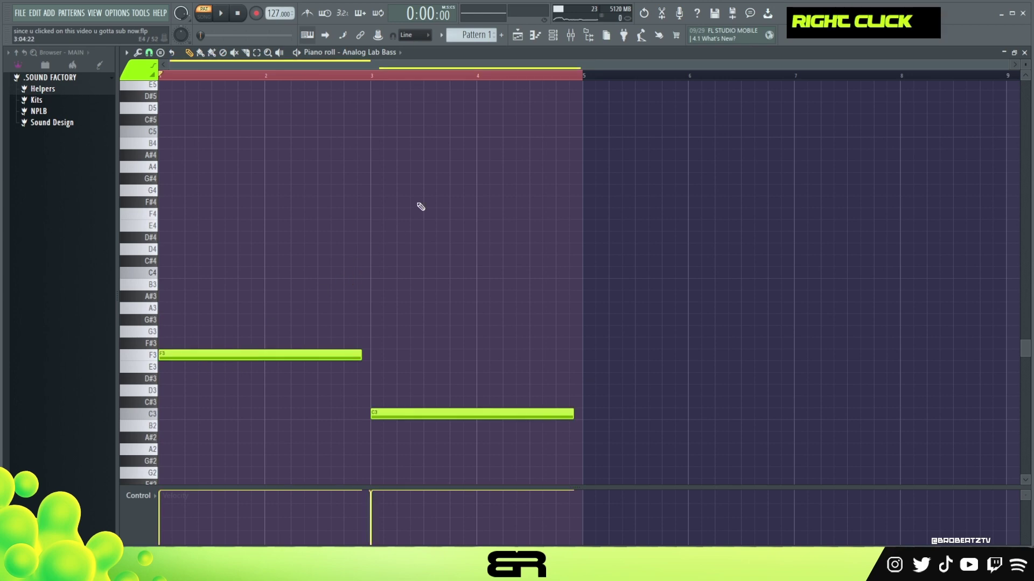
Enter two-bar F and C notes in the first Analog Lab channel and raise them two octaves to F5 and C5.
left_click(554, 36)
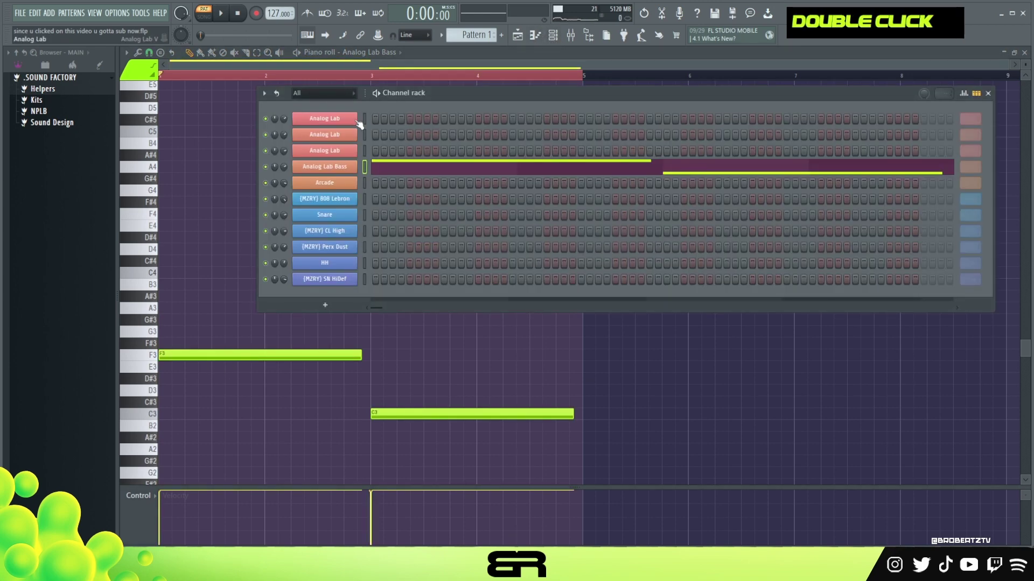
right_click(344, 116)
left_click(377, 119)
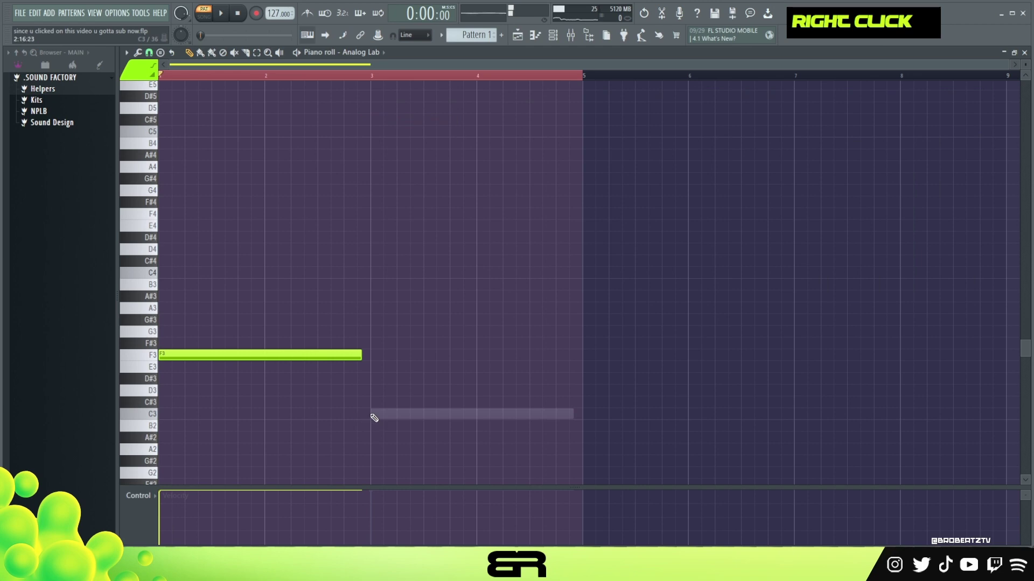
left_click_drag(278, 325, 401, 441)
key("ctrl+Up")
key("ctrl+Up")
scroll(353, 358, "up", 4)
right_click(255, 302)
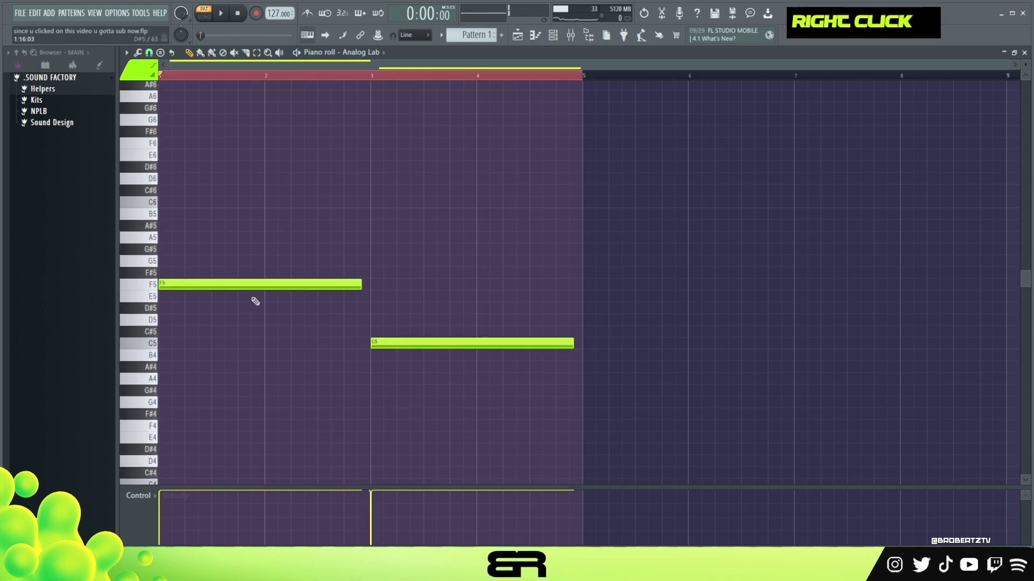
left_click(160, 52)
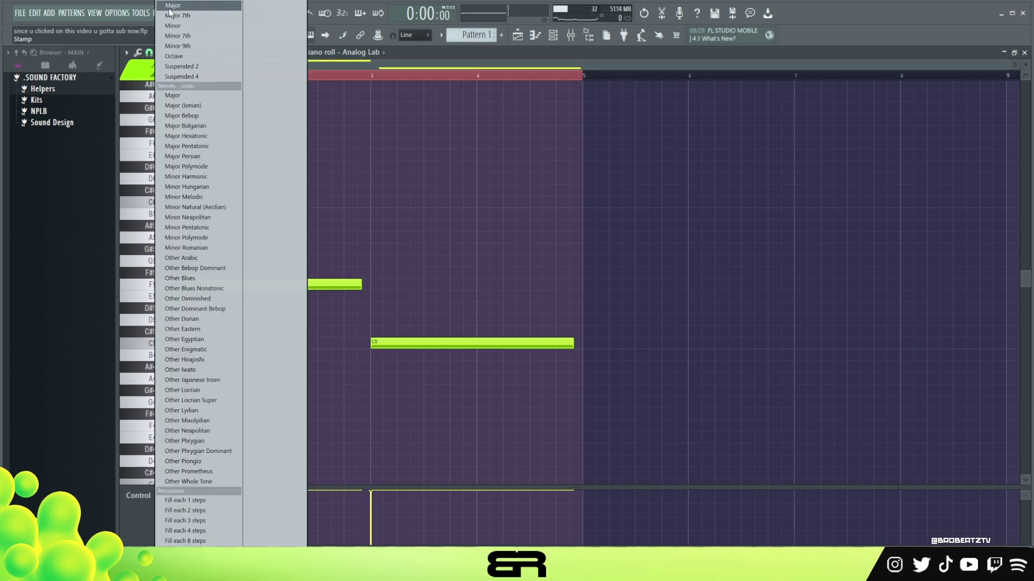
left_click(208, 16)
left_click_drag(230, 296, 111, 278)
right_click(204, 288)
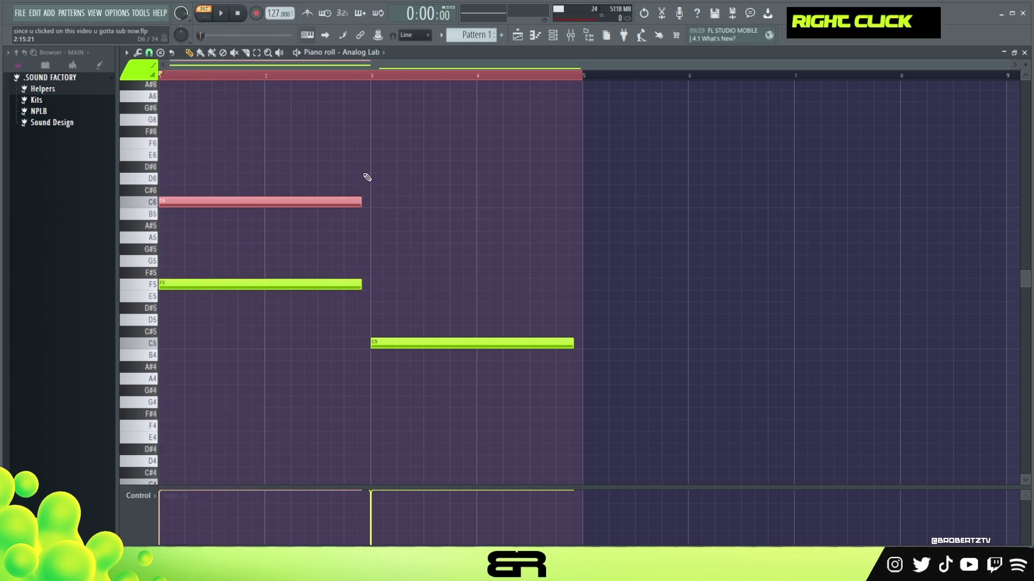
key("shift+d")
right_click(245, 223)
Draw a descending melody of short C6, G#5 and G5 notes in bar 1 above the long F5.
left_click(165, 200, "ctrl")
left_click_drag(165, 200, 211, 262, "shift")
left_click(283, 285, "ctrl")
right_click(269, 274)
Try short F5, G5, G#5 and A#5 notes at the start of bar 3.
left_click(375, 285)
left_click(371, 261)
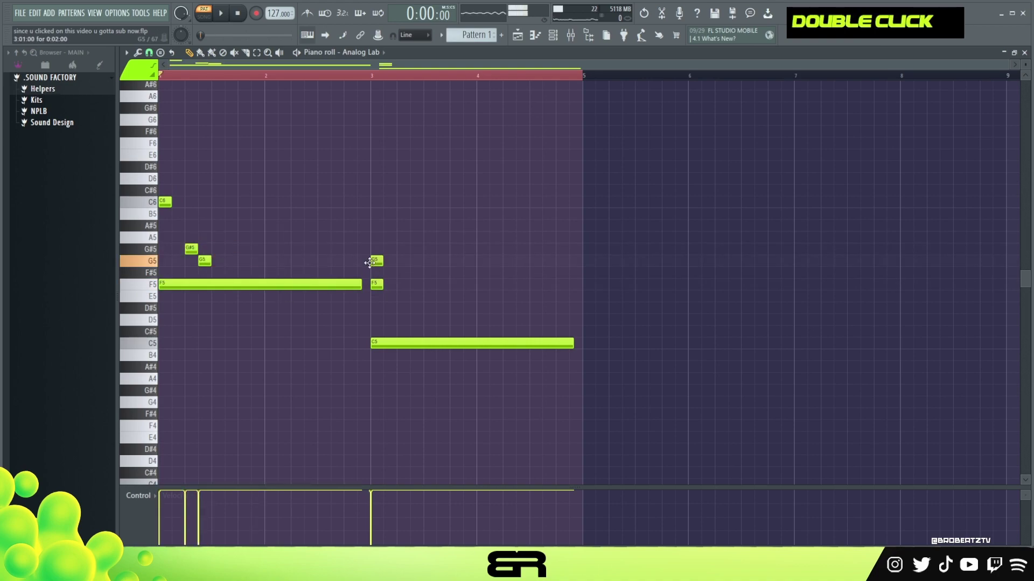
mouse_move(369, 235)
left_mouse_down("ctrl")
mouse_move(381, 286)
mouse_move(380, 226)
left_mouse_up("ctrl")
right_click(377, 190)
right_click(377, 202)
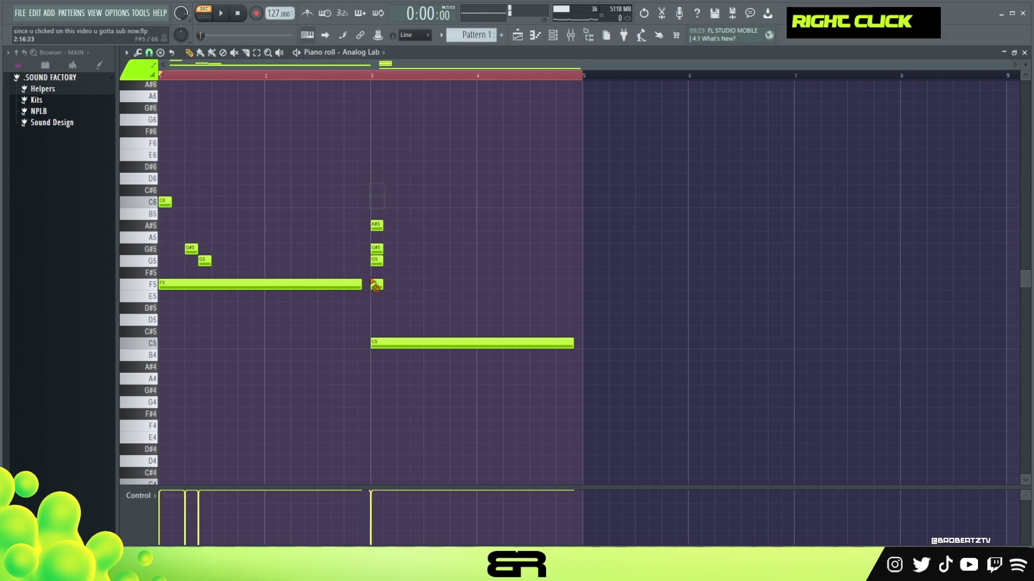
Shift the short G5 to beat 3 of bar 1 and repeat the three-note melody in bars 2, 3 and 4.
right_click(203, 261)
left_click(214, 261)
mouse_move(229, 272)
left_mouse_down("ctrl")
mouse_move(158, 191)
mouse_move(268, 201)
left_mouse_up("ctrl")
left_click_drag(429, 173, 162, 266, "ctrl")
left_click_drag(168, 203, 381, 203, "shift")
right_click(385, 181)
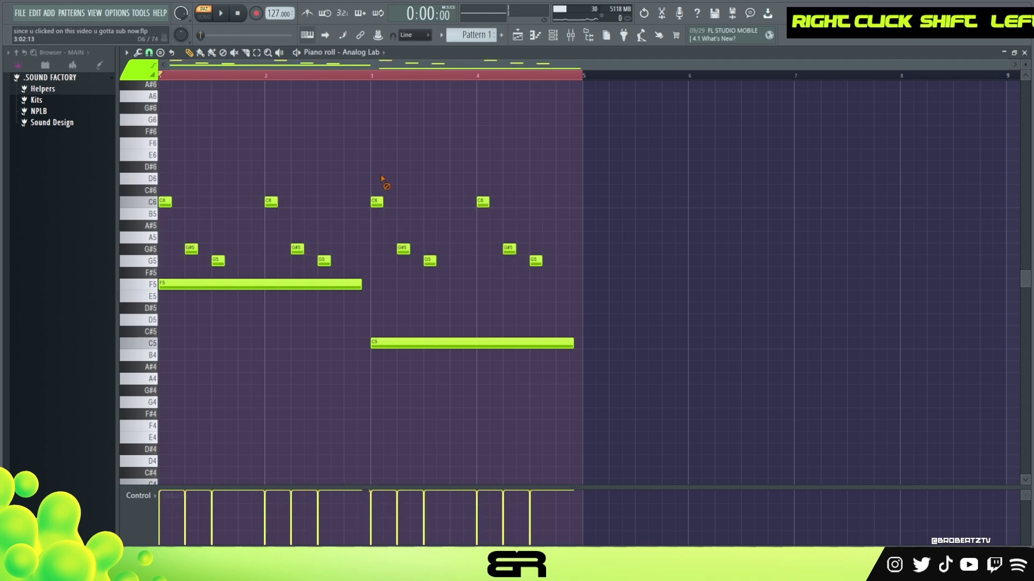
Save the project and play back the pattern with the new melody.
key("ctrl+s")
key("space")
key("ctrl+a")
right_click(430, 153)
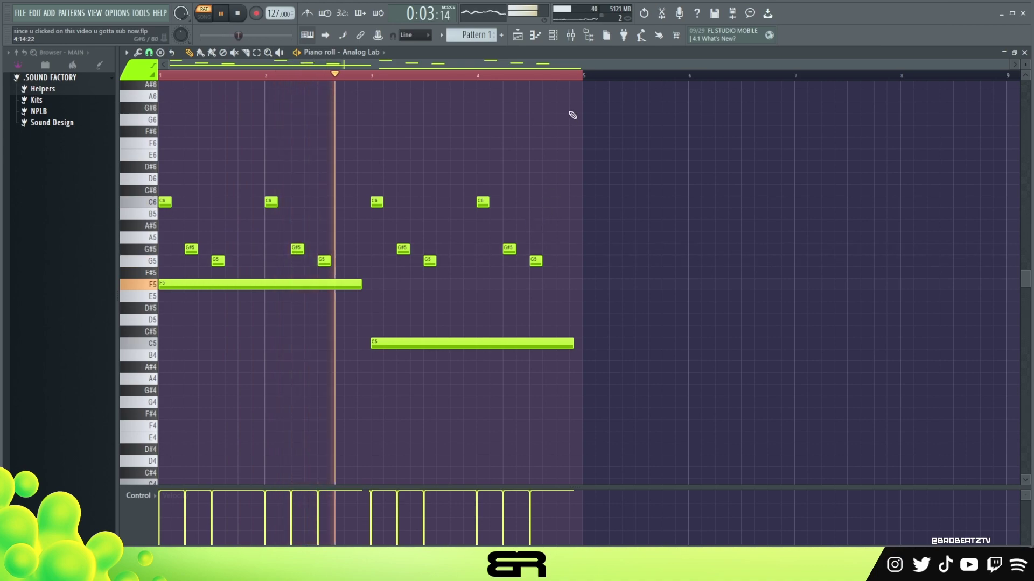
key("space")
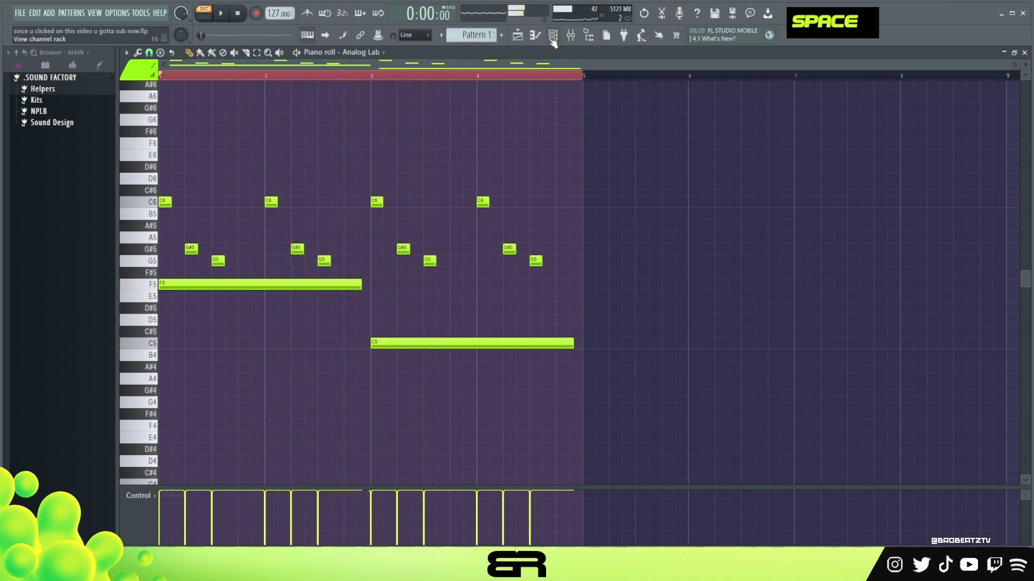
Start a counter-melody in the second Analog Lab channel with C7 and G6 in bar 1 and C6 at the start of bar 2.
key("F6")
right_click(341, 139)
left_click(377, 135)
left_click(167, 202, "ctrl")
key("ctrl+Up")
scroll(243, 285, "up", 3)
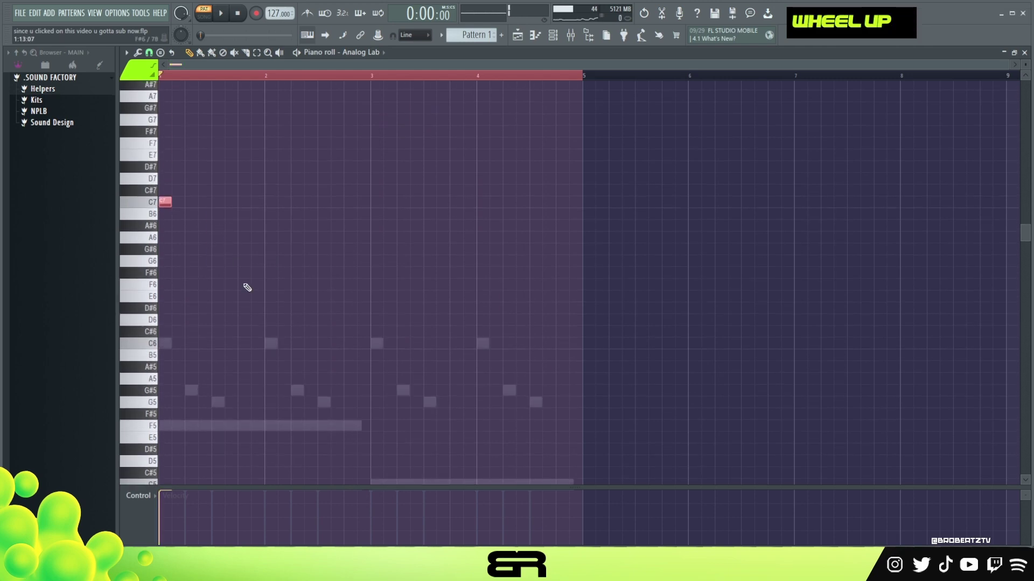
left_click(215, 401)
key("ctrl+Up")
key("space")
right_click(314, 380)
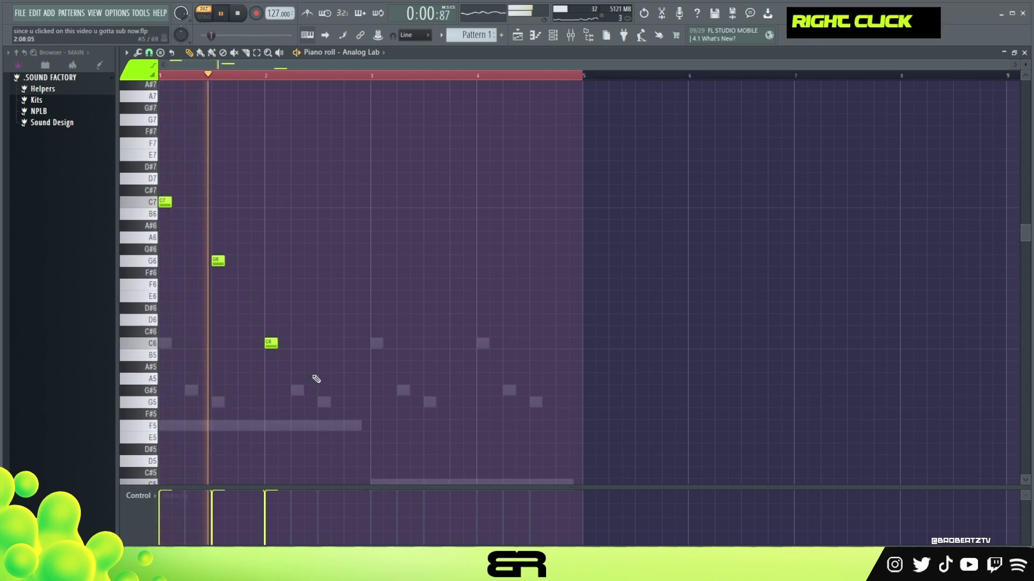
Extend the counter-melody with C6 and G5 in bar 3 and F5 in bar 4, and play it back.
left_click(377, 342)
left_click(429, 402)
left_click(536, 425)
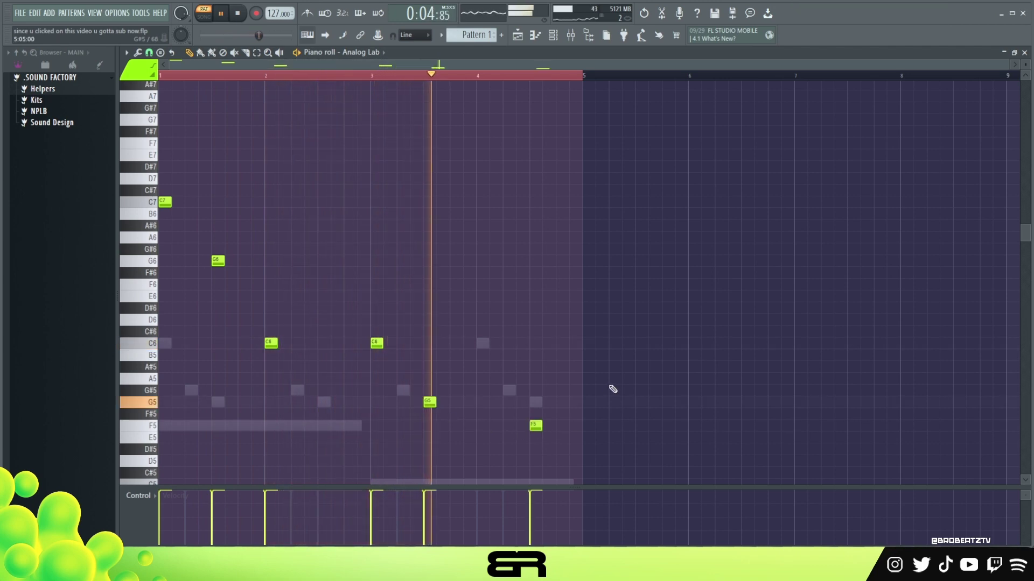
scroll(526, 346, "down", 3)
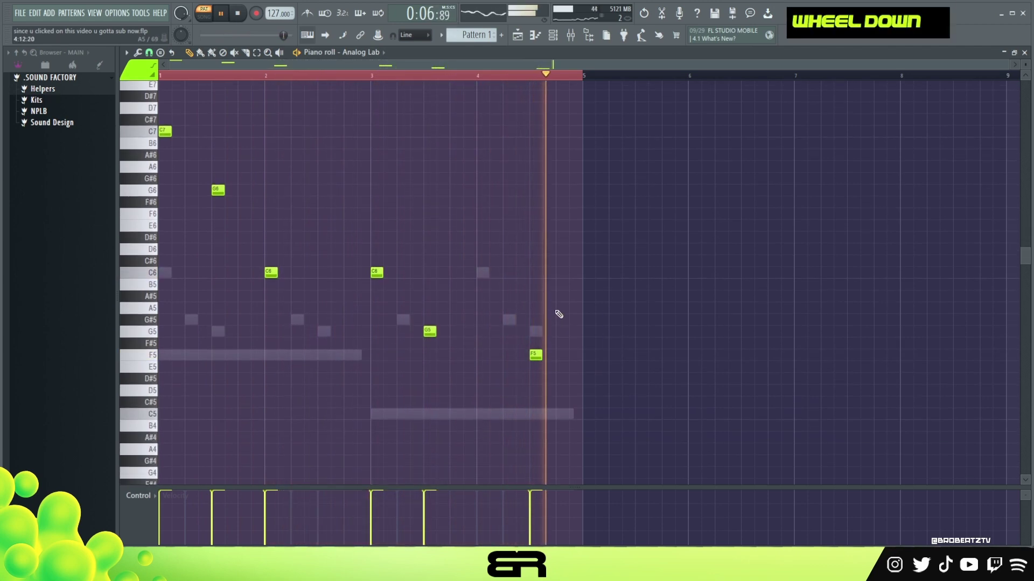
key("space")
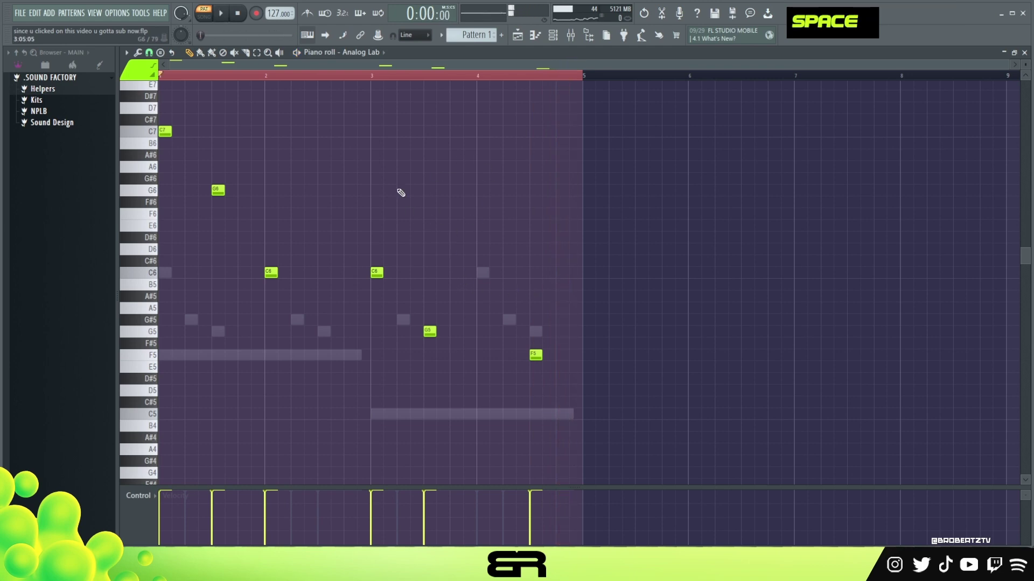
right_click(332, 210)
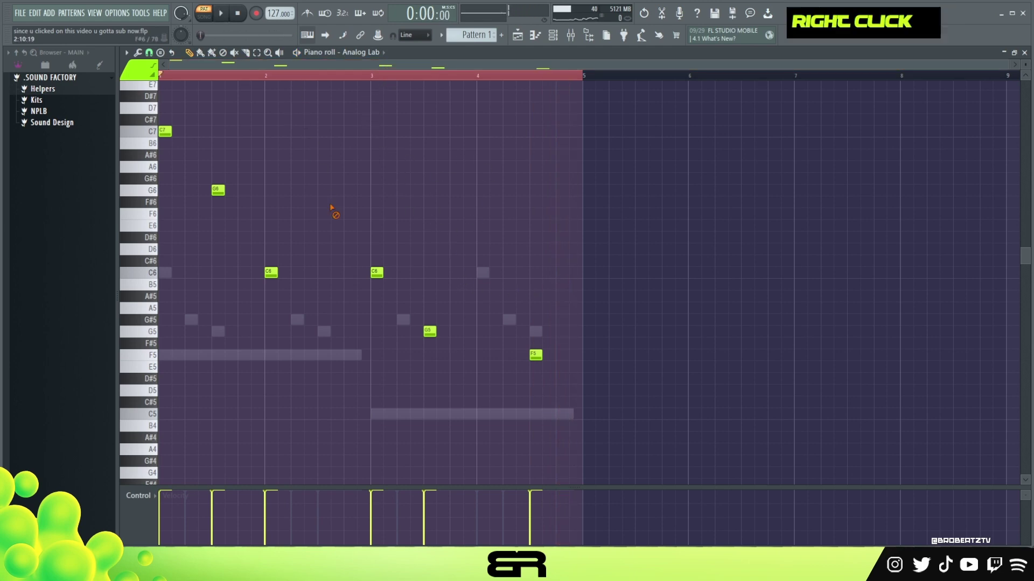
left_click_drag(568, 394, 152, 102)
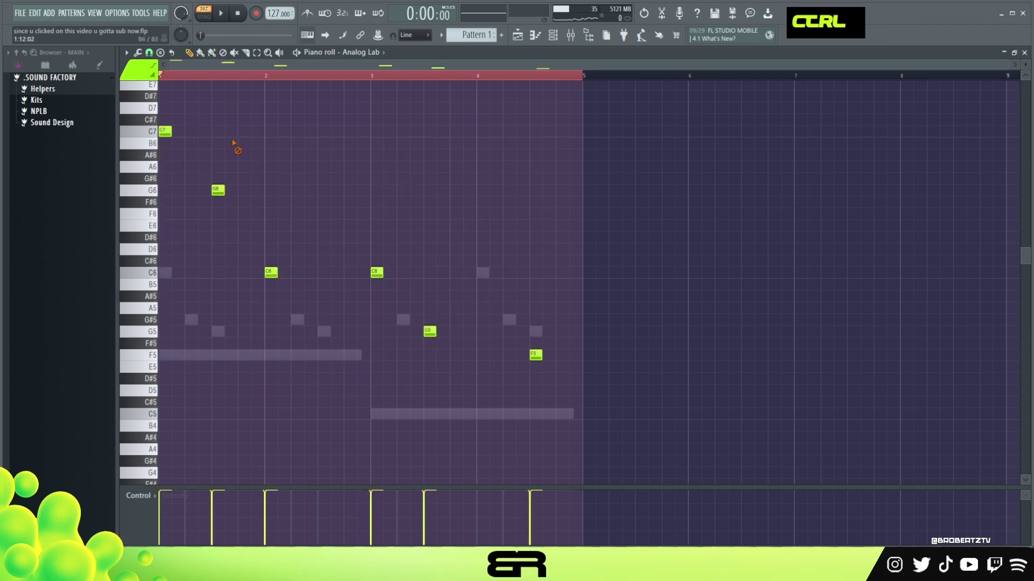
left_click(379, 211, "ctrl")
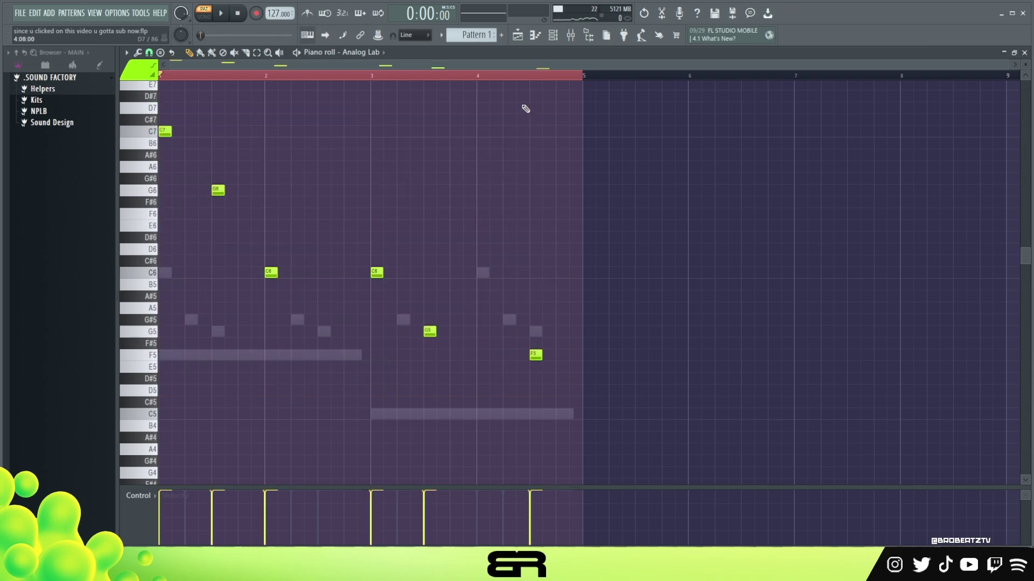
right_click(469, 76)
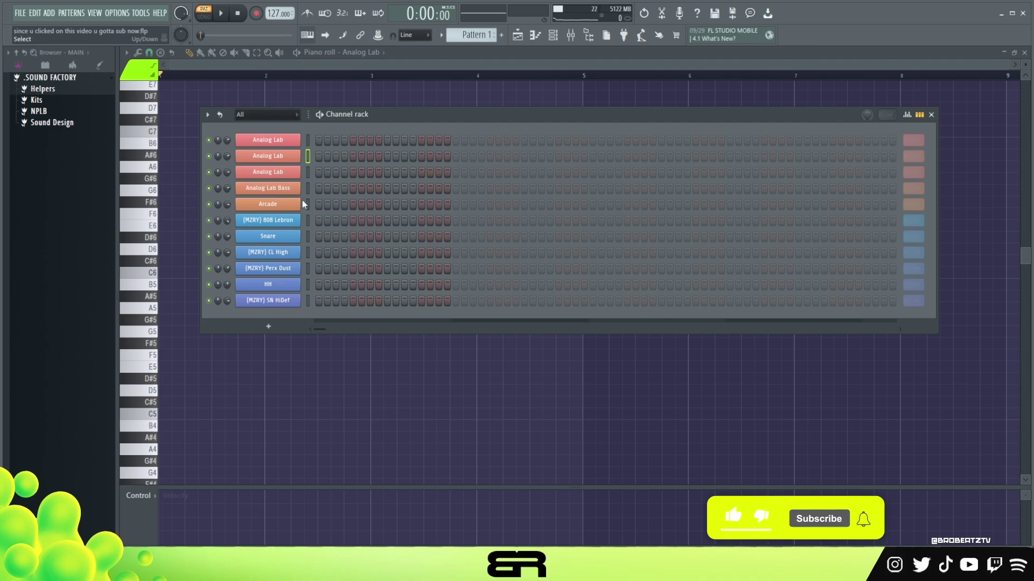
Add the F# Minor scale from Helpers > Midi Scales v1 as a new channel at the top of the channel rack.
left_click(56, 90)
left_click(68, 112)
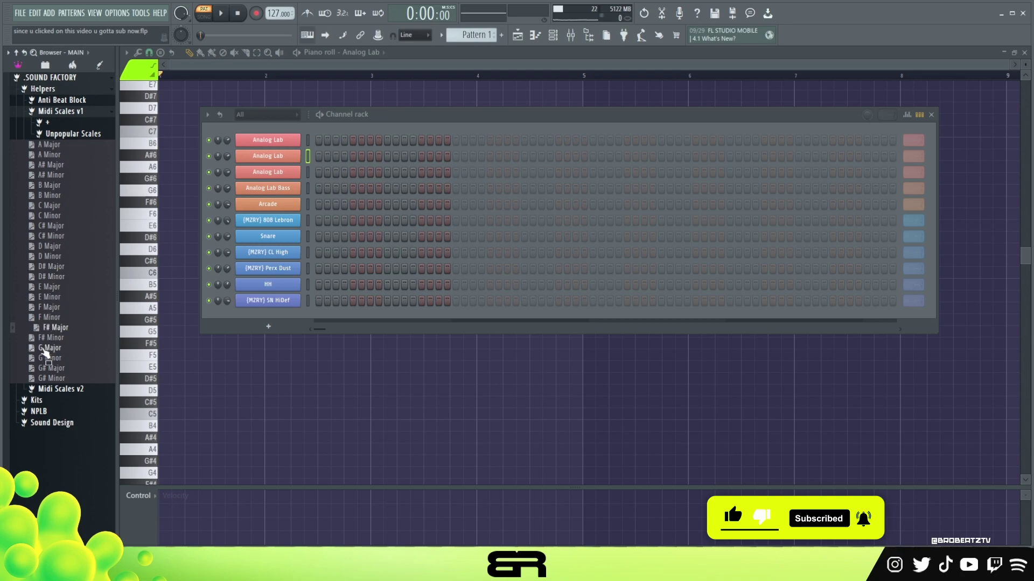
left_click_drag(214, 306, 270, 129)
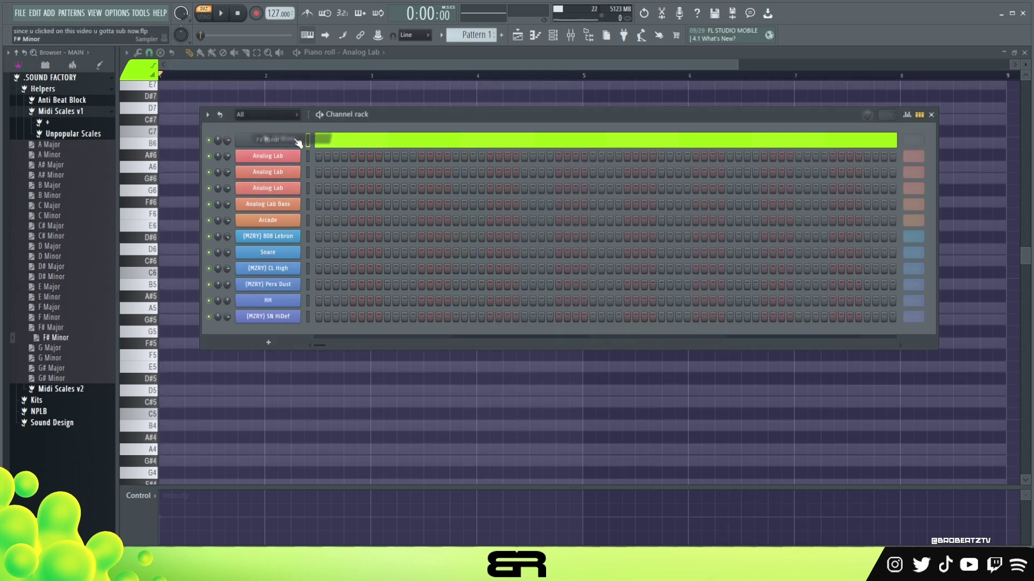
left_click(78, 81)
left_click_drag(342, 112, 350, 112)
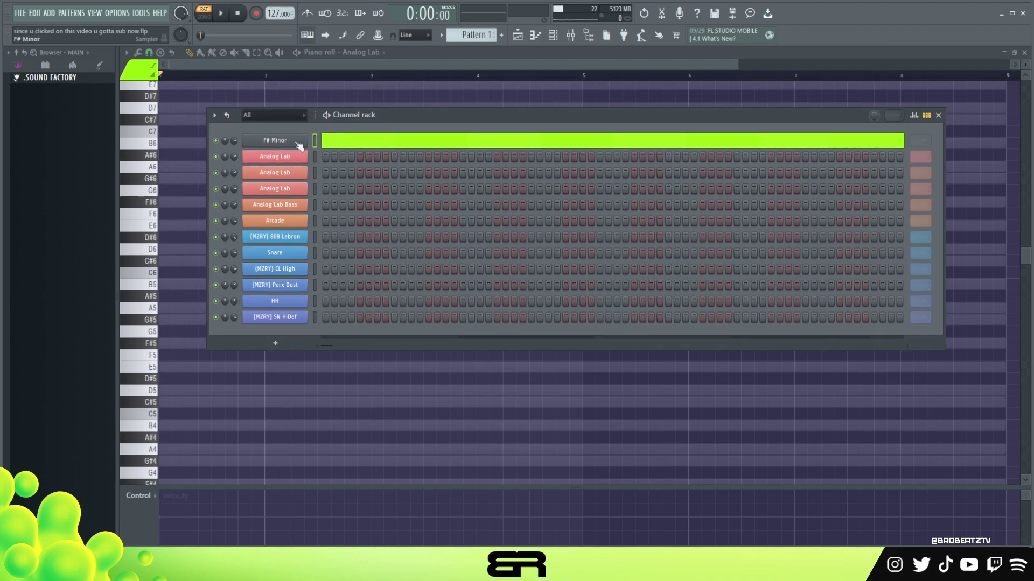
Check the Analog Lab Bass instrument and draw short F#6, E6 and D6 notes in its bar 1.
left_click(303, 209)
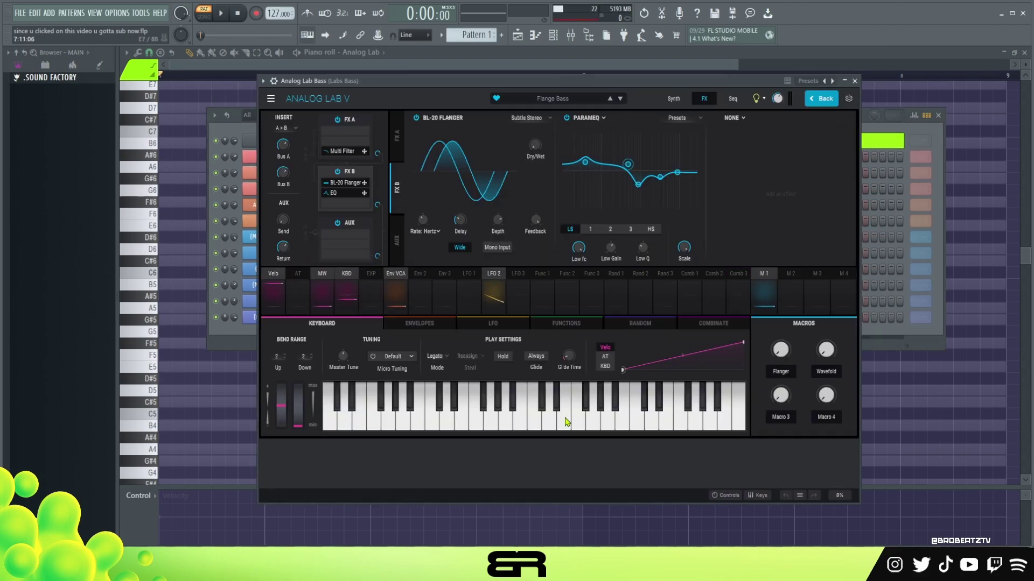
left_click(852, 79)
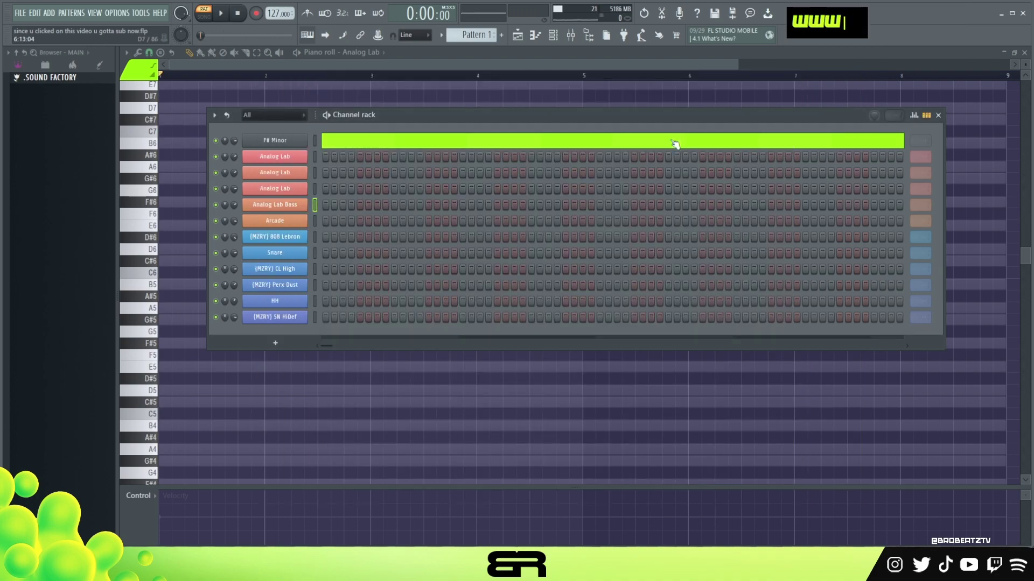
right_click(283, 206)
left_click(330, 205)
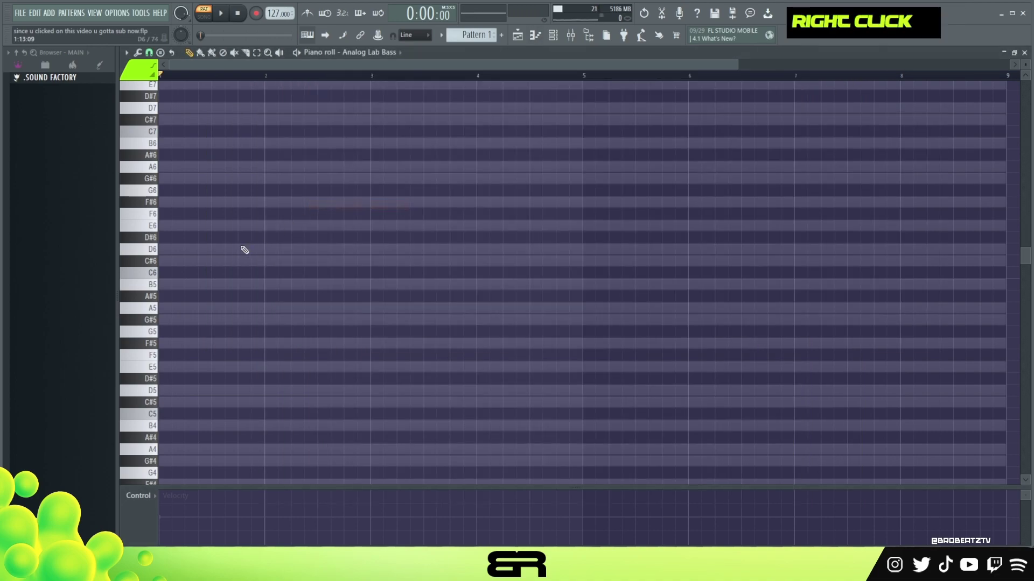
scroll(224, 262, "up", 1)
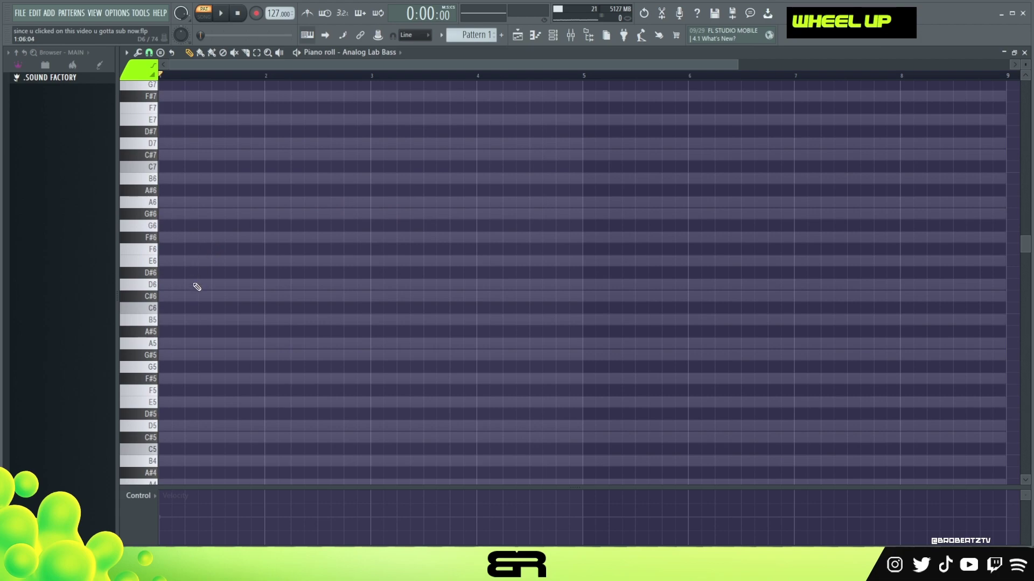
left_click(186, 242)
left_click(216, 283)
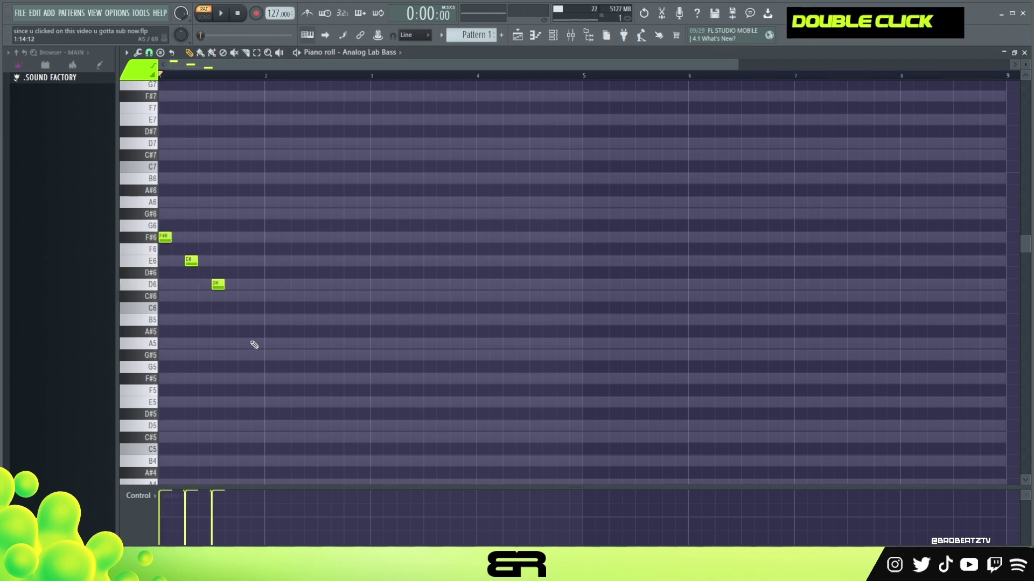
Move E6 to beat 2 and D6 to beat 4 of bar 2, and stretch D6 into bar 4.
left_click(215, 274, "ctrl")
left_click_drag(201, 245, 297, 264)
left_click(191, 263, "ctrl")
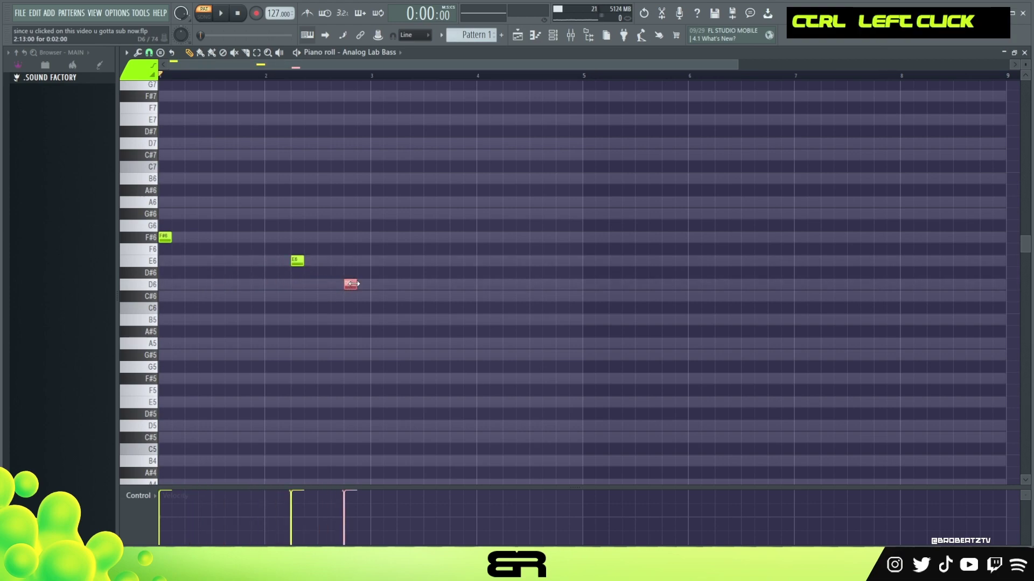
left_click_drag(394, 288, 456, 296)
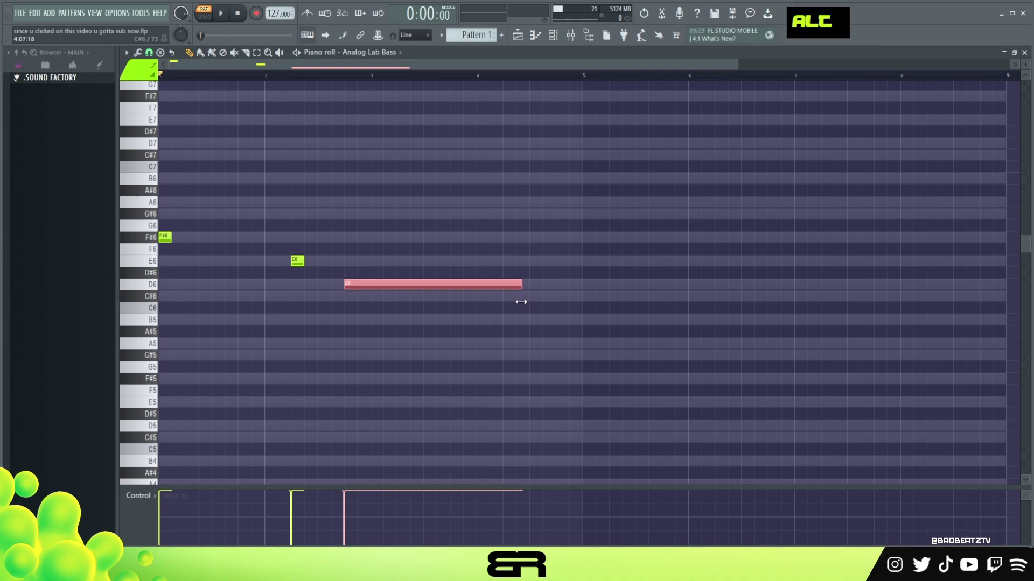
Lengthen F#6 up to the start of E6, and E6 up to the start of D6.
key("space")
left_click_drag(171, 238, 335, 260)
key("space")
left_click(318, 260)
right_click(334, 260)
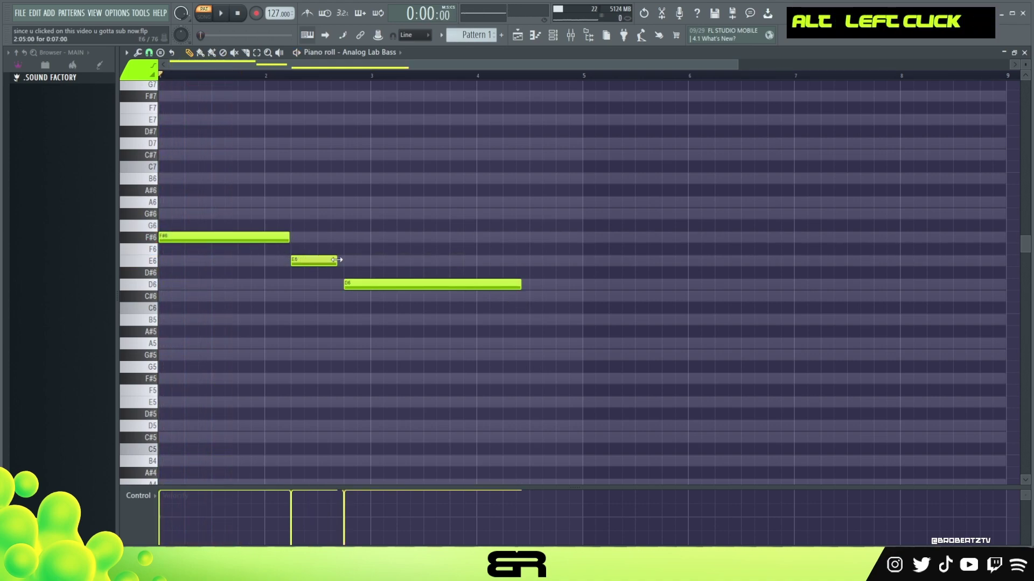
Transpose the three bass notes down three octaves to F#3, E3 and D3 and play them back.
left_click_drag(220, 209, 364, 300)
key("ctrl+Down")
key("ctrl+Down")
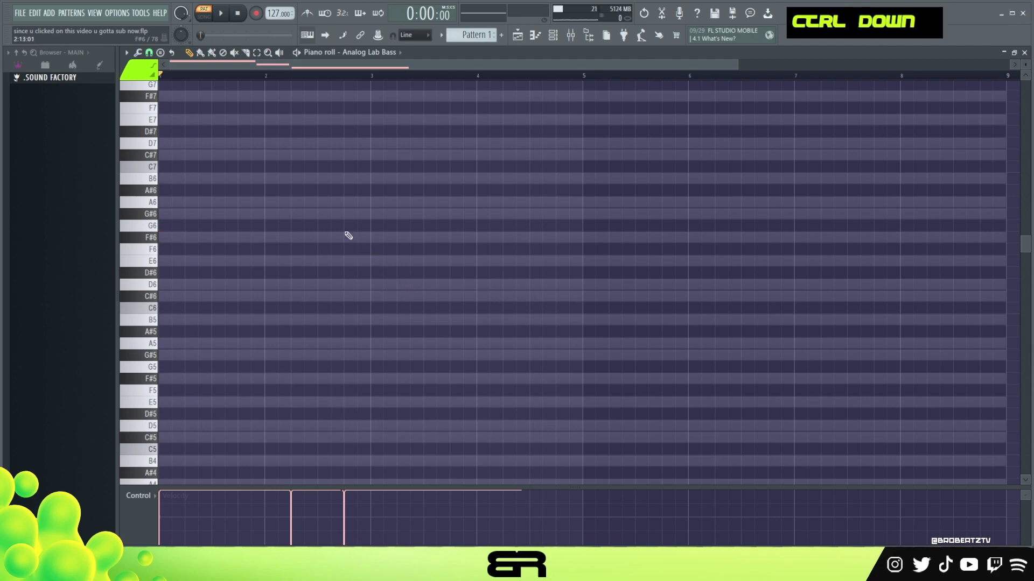
scroll(350, 233, "down", 5)
key("space")
key("ctrl+Down")
scroll(381, 226, "down", 4)
right_click(408, 280)
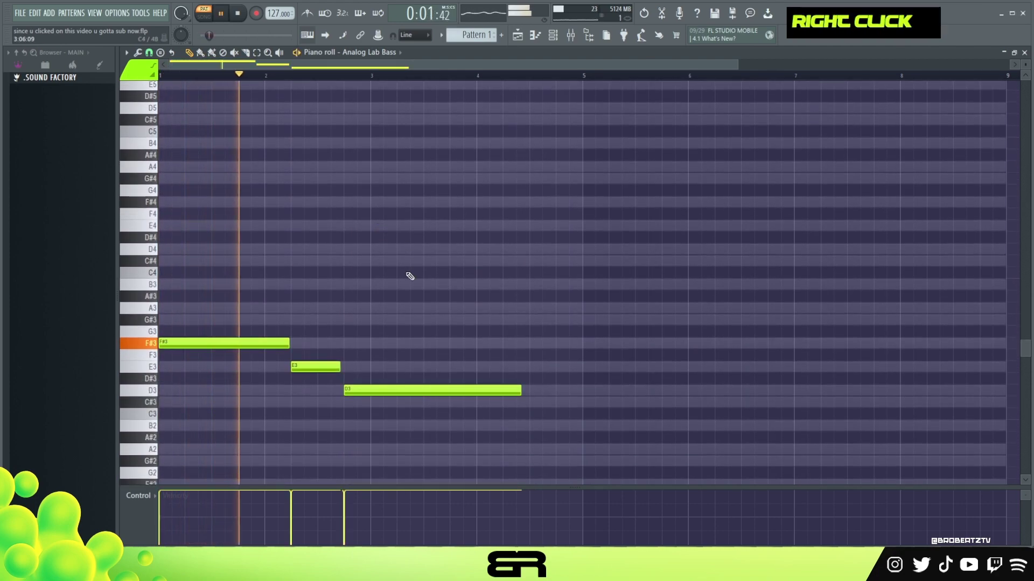
Play back the bass line and quantize all three bass notes.
key("space")
key("space")
key("space")
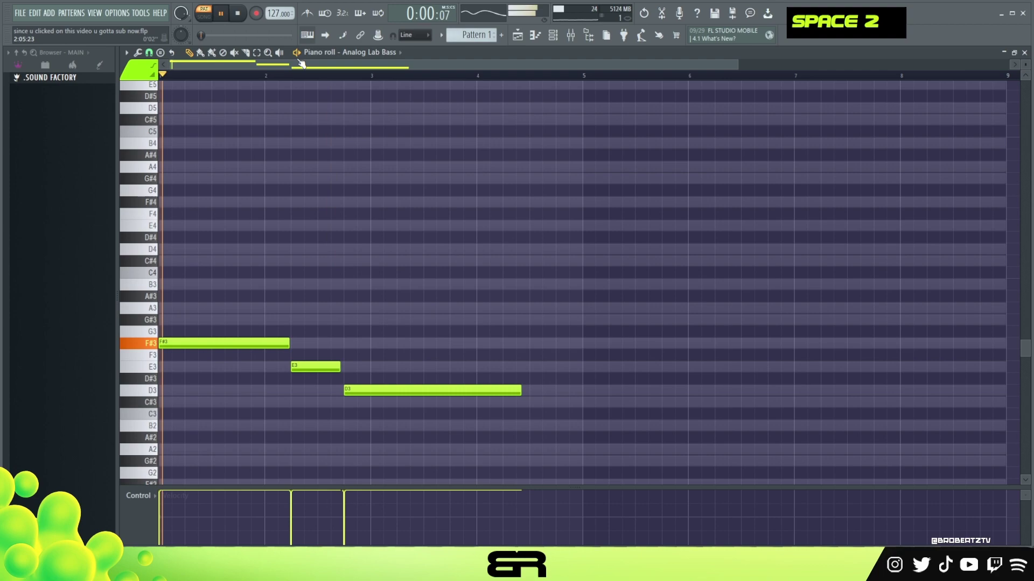
key("space")
right_click(369, 346)
key("ctrl+a")
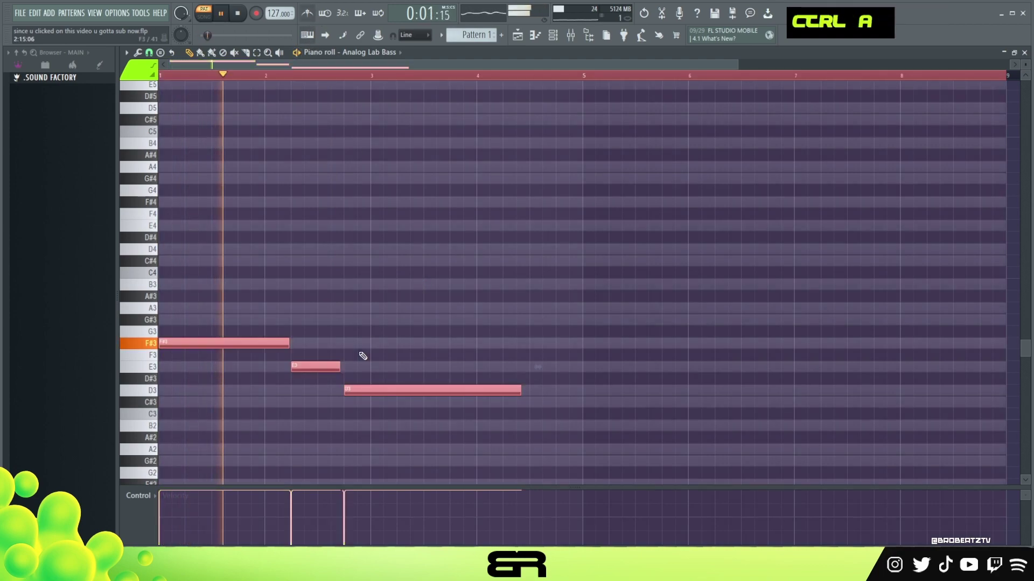
right_click(411, 335)
key("ctrl+q")
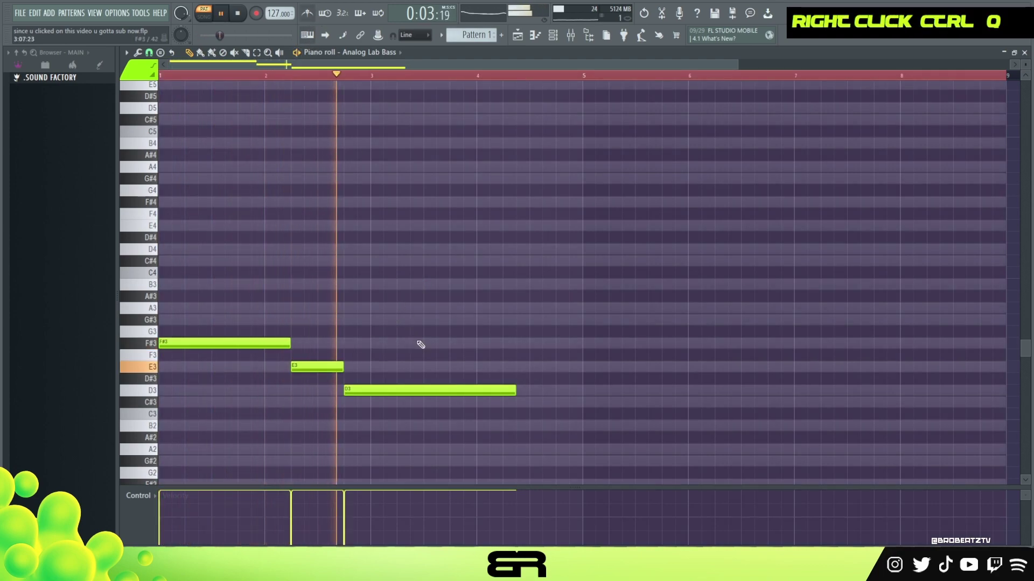
right_click(490, 353)
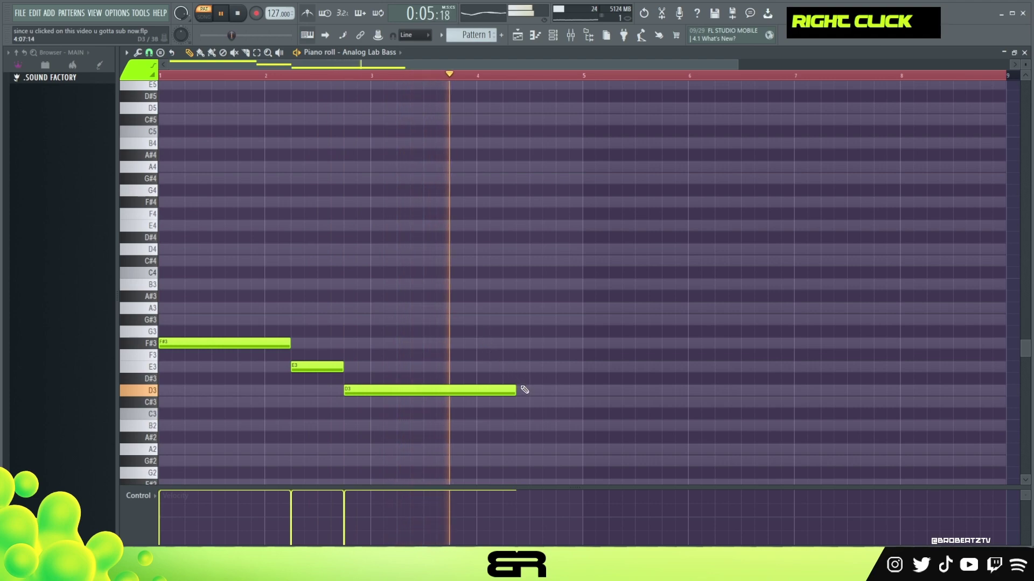
key("space")
Lengthen D3 to the start of bar 5 and raise it one octave to D4.
left_click_drag(513, 391, 582, 392)
left_click(544, 389, "ctrl")
key("ctrl+Up")
Duplicate the three bass notes into bars 5 to 8 and lower the copied D4 one octave to D3.
left_click_drag(440, 209, 137, 409)
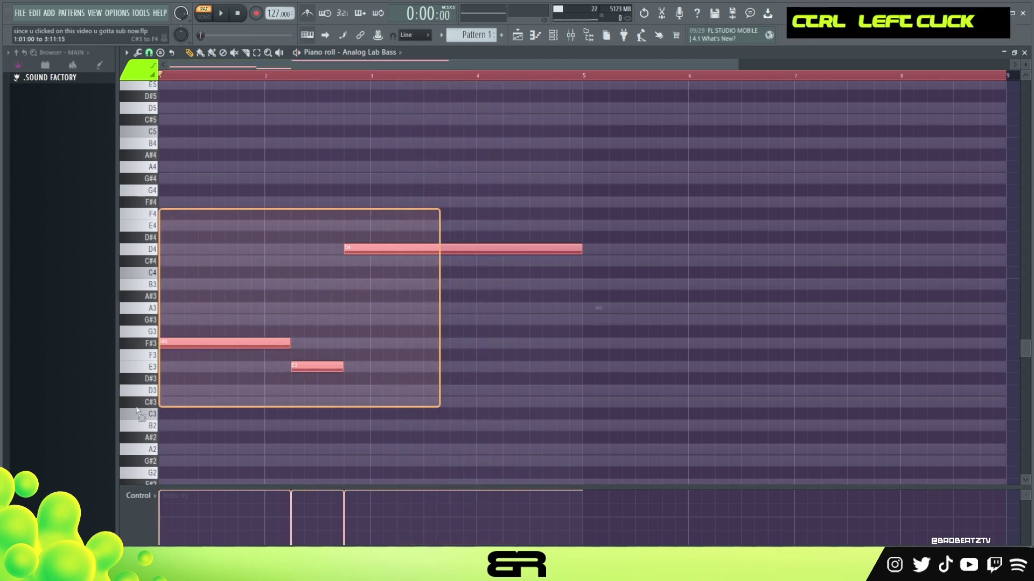
left_click_drag(173, 343, 600, 343)
left_click(810, 249, "ctrl")
key("ctrl+Down")
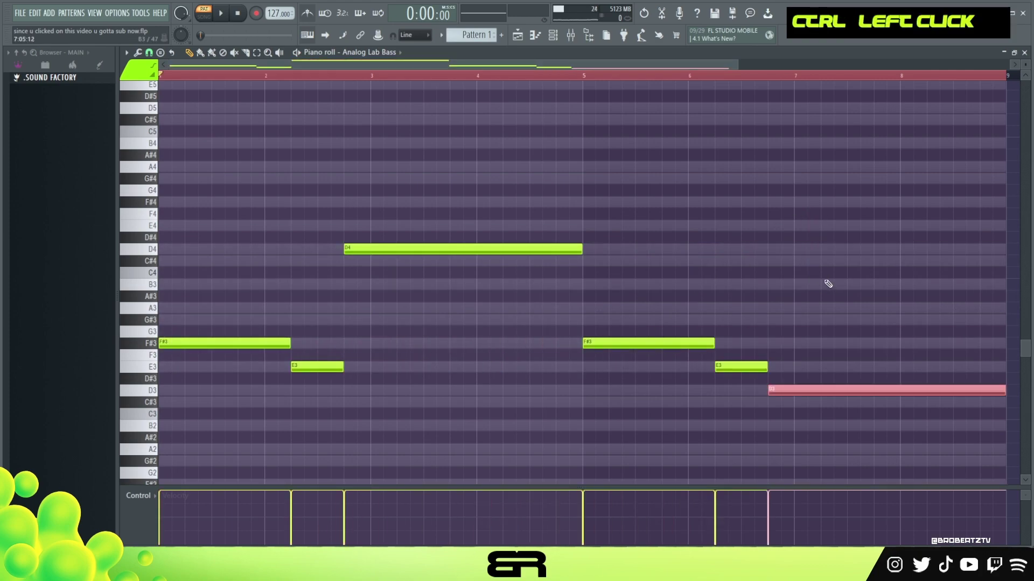
right_click(849, 267)
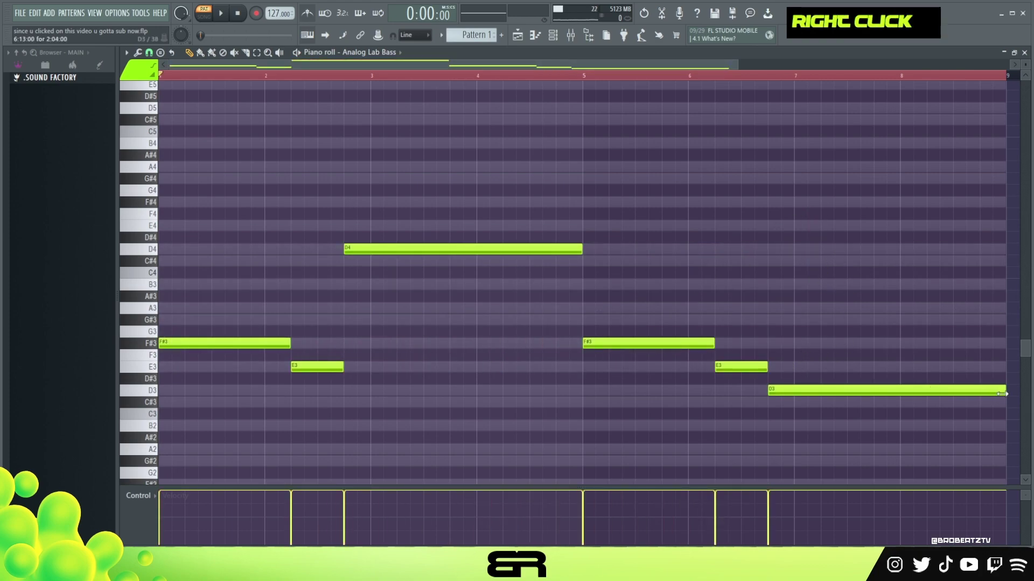
Shorten the last D3 to midway through beat 2 of bar 8 and fill the rest of the bar with two short D4 notes.
left_click_drag(999, 394, 943, 401)
left_click(741, 367, "ctrl")
left_click_drag(727, 368, 951, 392)
key("ctrl+Up")
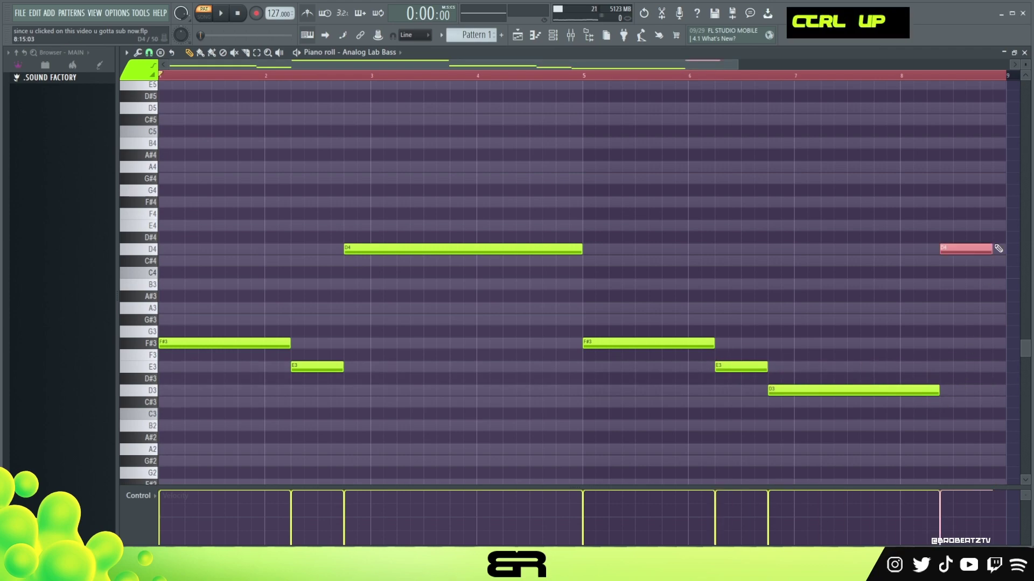
mouse_move(991, 251)
left_mouse_down()
mouse_move(956, 264)
mouse_move(1002, 246)
left_mouse_up()
left_click(970, 253)
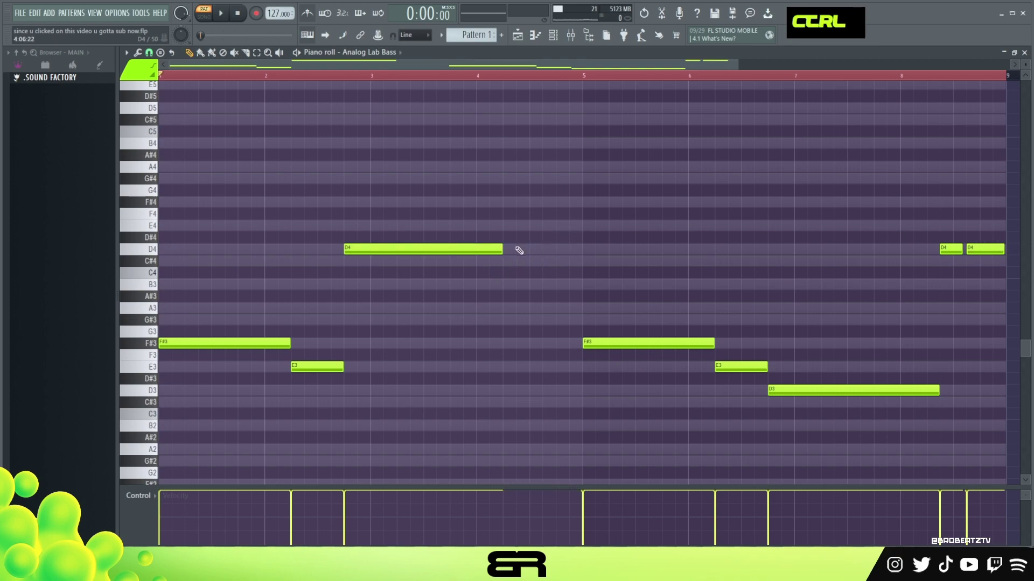
Split the long D4 in bar 4, place its last half-bar an octave lower as D3, and stretch D4 up to it.
left_click(512, 250)
left_click(551, 248, "ctrl")
right_click(566, 263)
left_click_drag(561, 250, 589, 250)
left_click(588, 251, "ctrl")
key("ctrl+Down")
left_click_drag(682, 386, 572, 415)
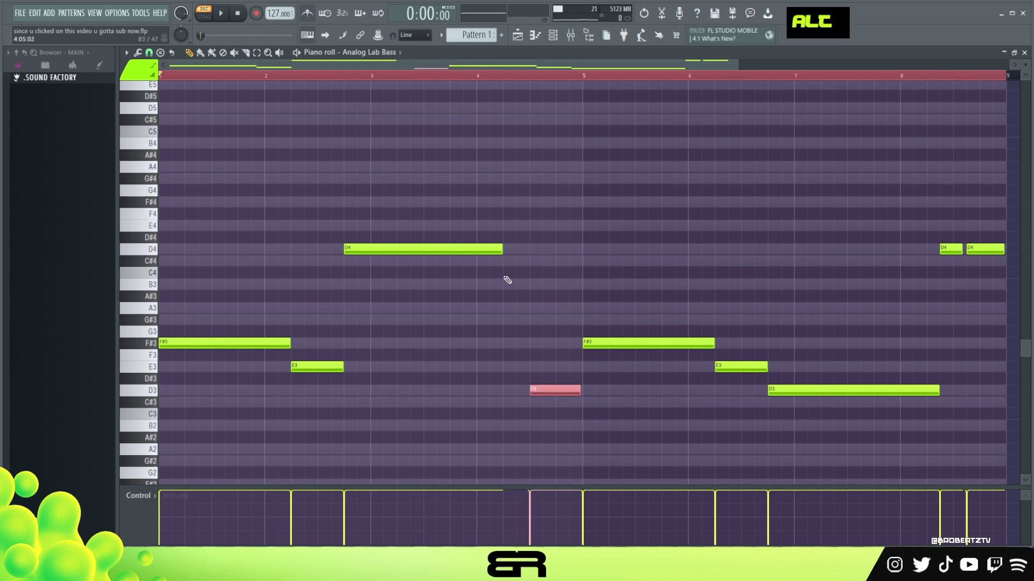
left_click_drag(498, 249, 522, 249)
Audition the bass pattern and clear the timeline selection.
right_click(214, 334, "alt")
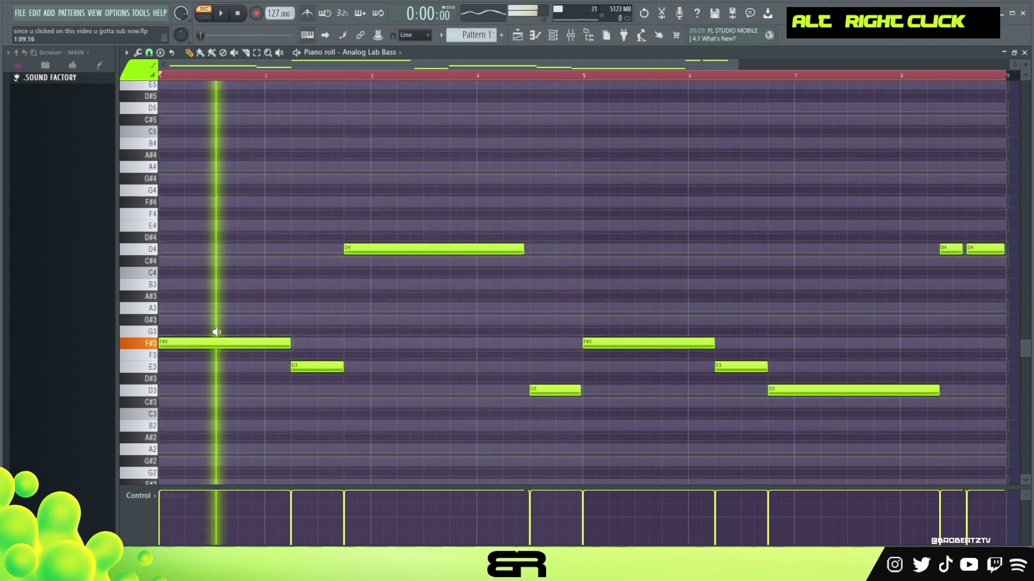
left_click_drag(369, 337, 847, 389)
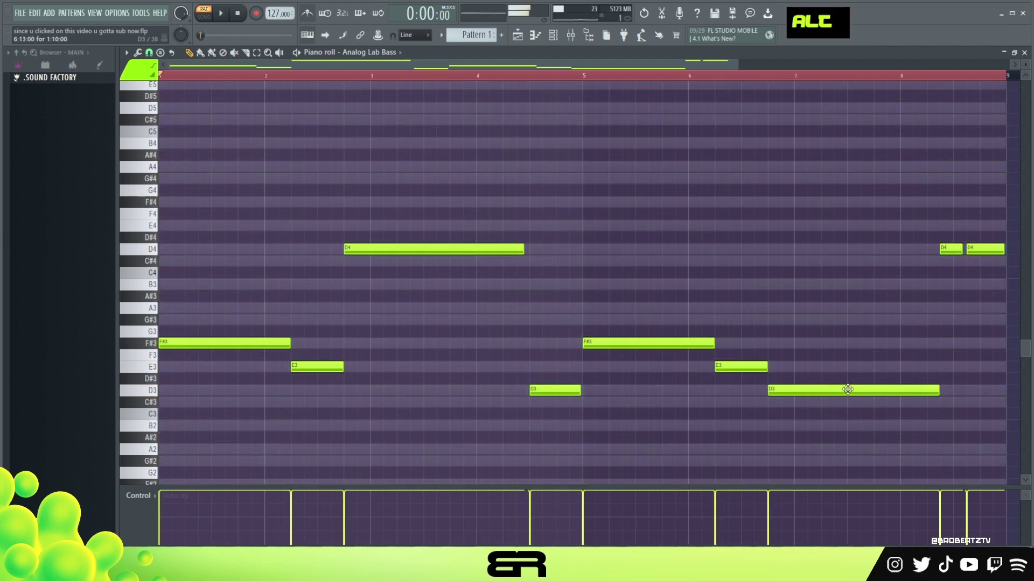
double_click(292, 76)
scroll(384, 224, "up", 3)
scroll(522, 152, "down", 3)
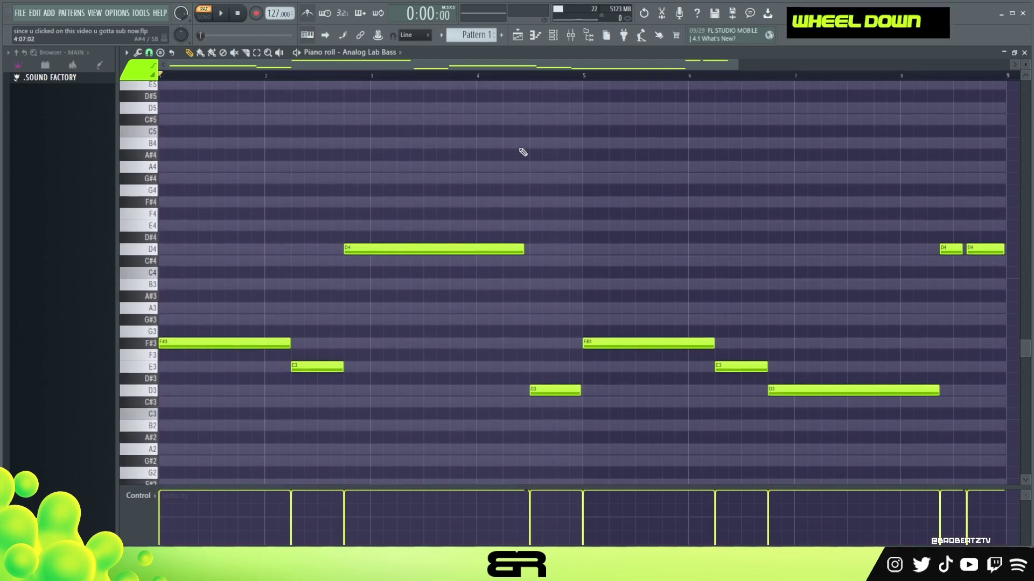
Check the Analog Lab instrument and open the piano roll of the first Analog Lab channel.
left_click(560, 37)
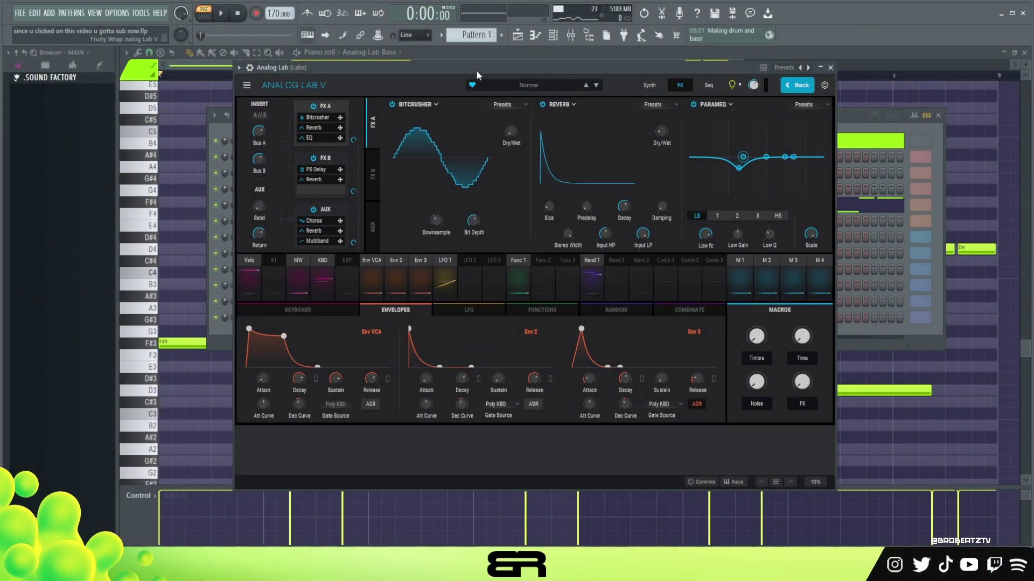
left_click(832, 68)
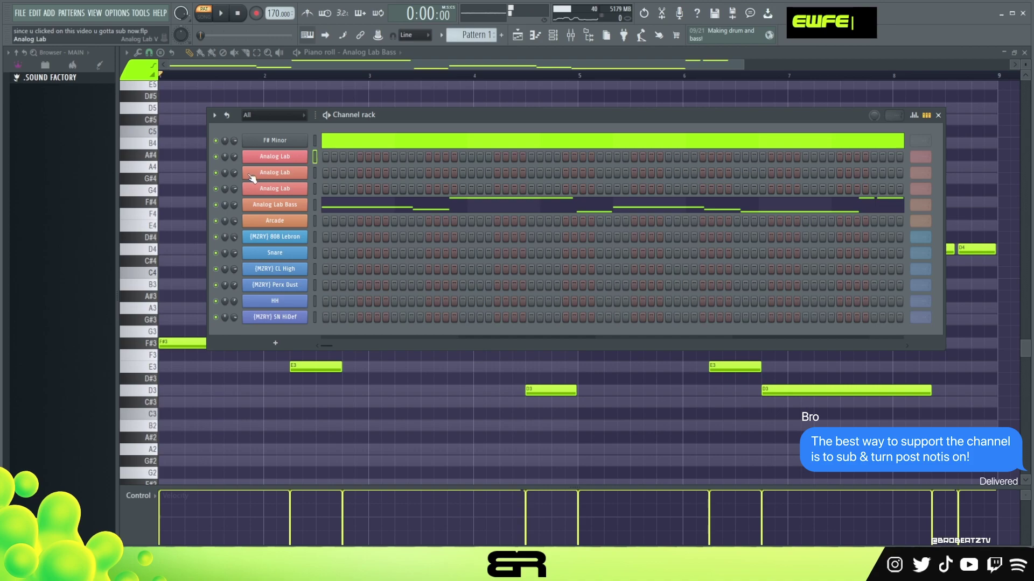
right_click(279, 160)
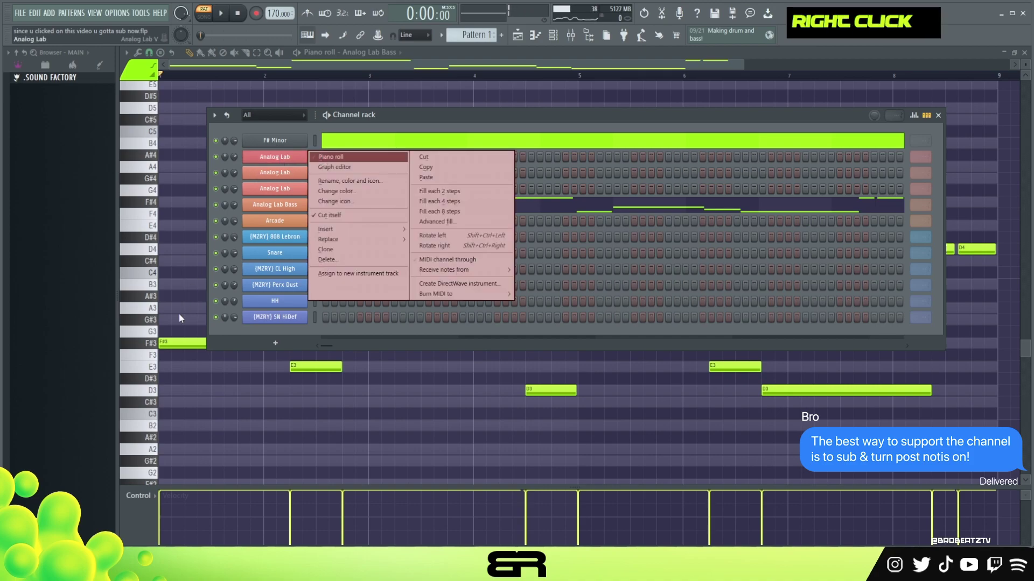
left_click(319, 161)
Place one-beat notes F#3 at bar 1 and E3 at bar 2, and raise both one octave.
left_click(263, 365, "ctrl")
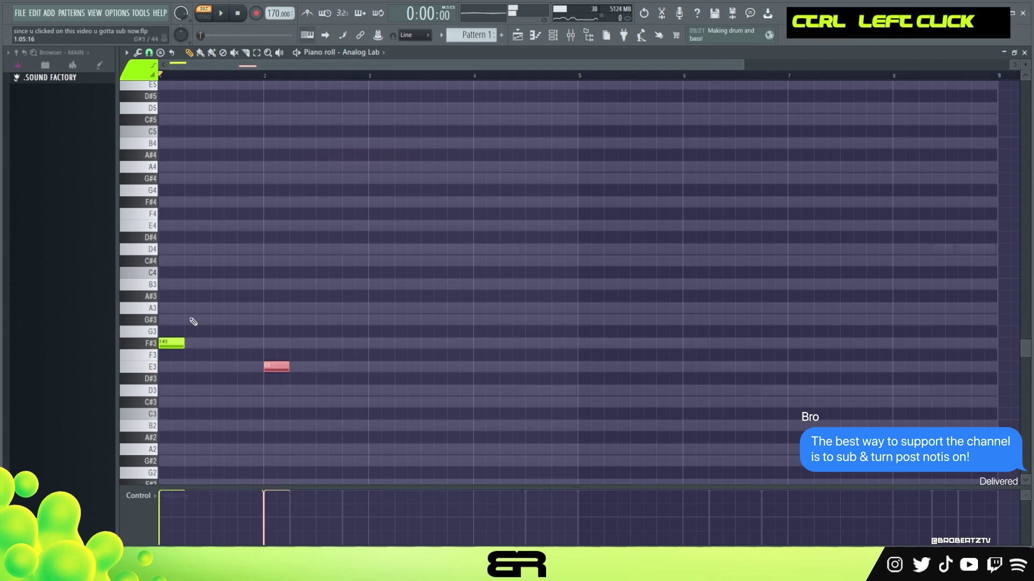
left_click(178, 342, "ctrl+shift")
key("ctrl+Up")
scroll(246, 345, "up", 3)
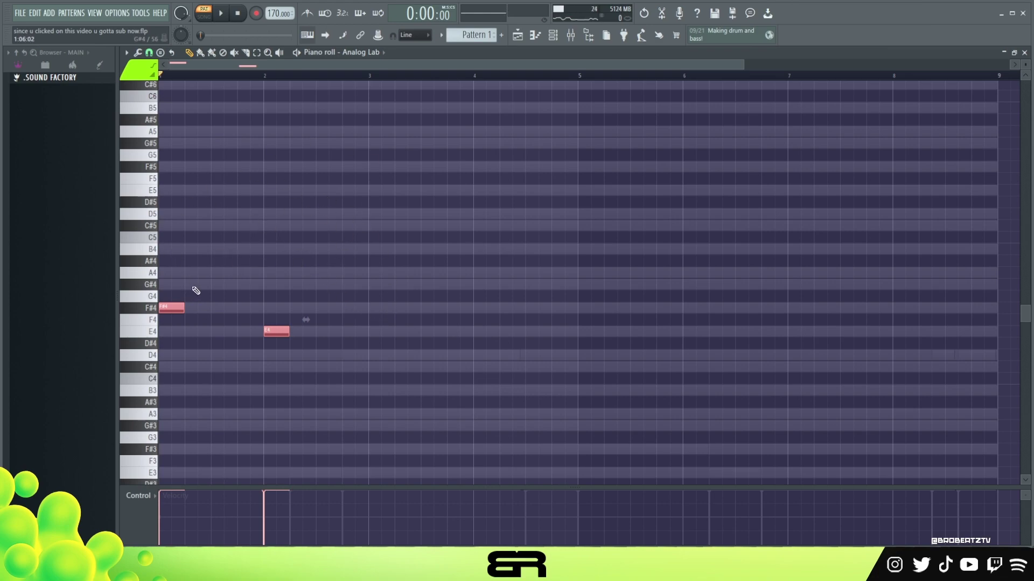
Copy F#4 to A4 on beat 2 and G#4 on beat 3 of bar 1, and play the melody.
right_click(235, 300)
left_click(172, 307, "ctrl")
left_click_drag(178, 306, 202, 272)
left_click_drag(201, 272, 241, 284)
key("space")
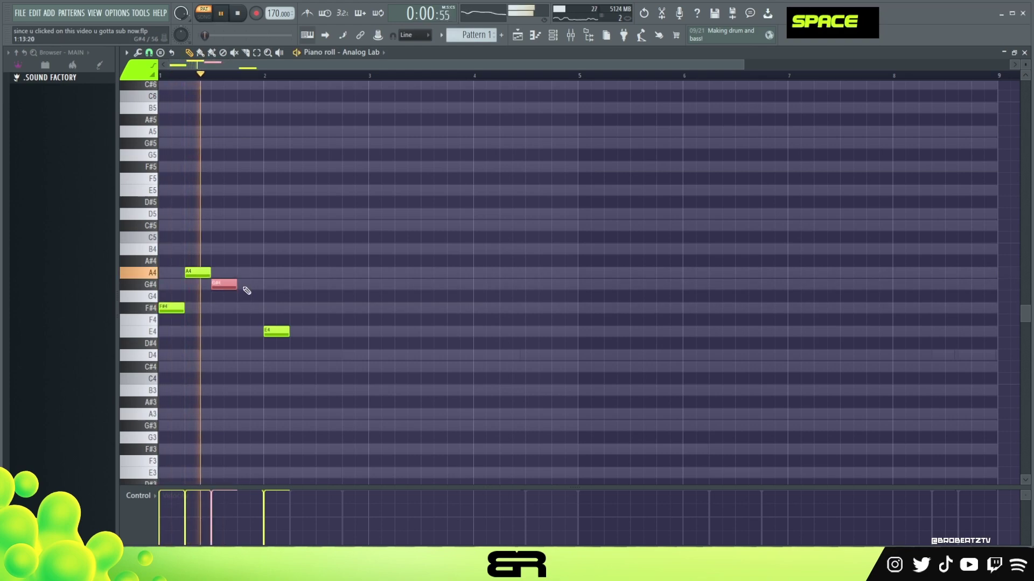
Transpose all four melody notes up one octave.
key("ctrl+a")
key("ctrl+Up")
right_click(294, 275)
key("space")
scroll(298, 257, "up", 2)
Try out C#6, B5, A5 and G#5 as the melody's continuation from beat 4 of bar 1, and delete them.
left_click(241, 144)
key("space")
right_click(253, 144)
left_click(253, 155)
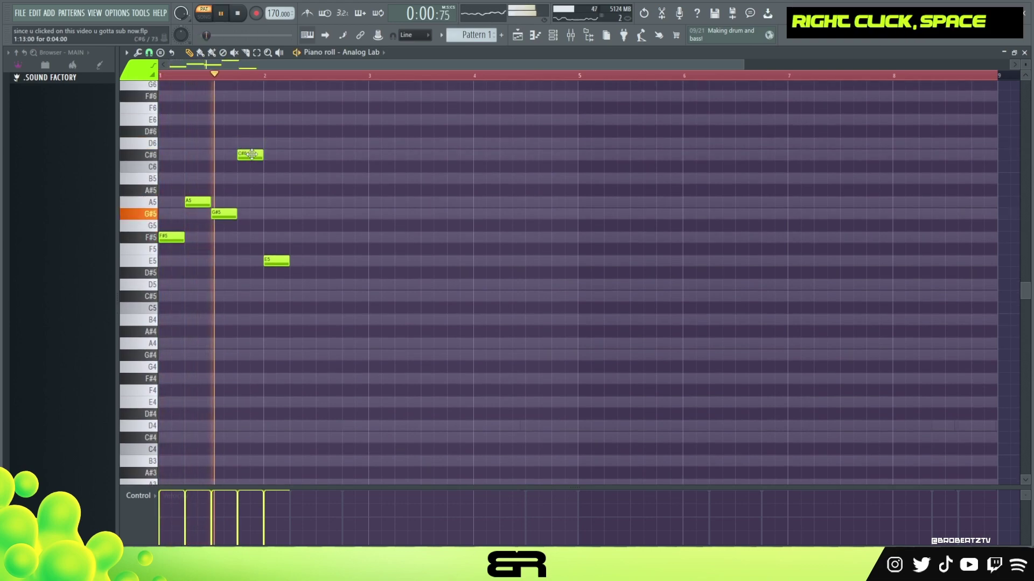
left_click(274, 179)
key("space")
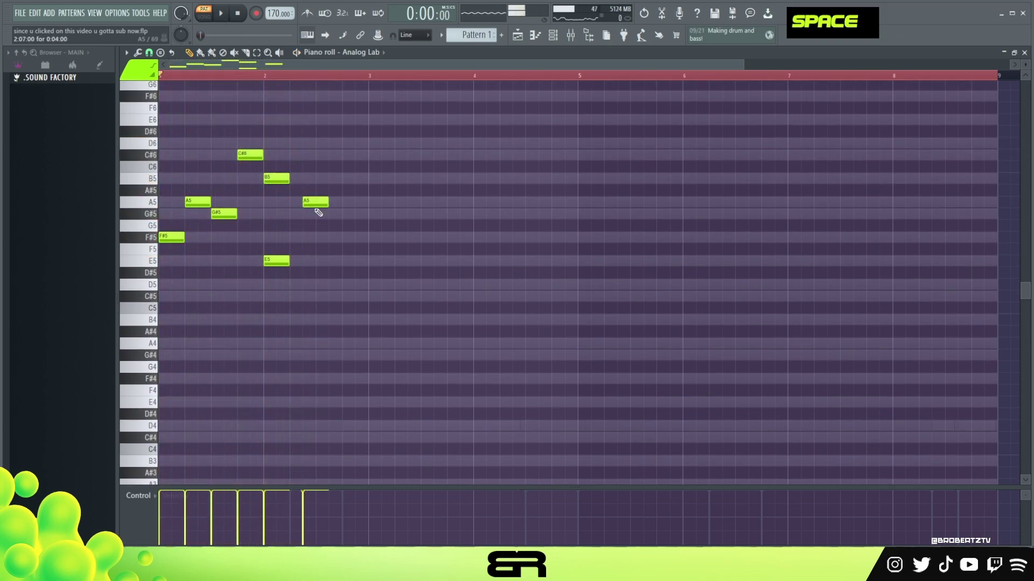
key("space")
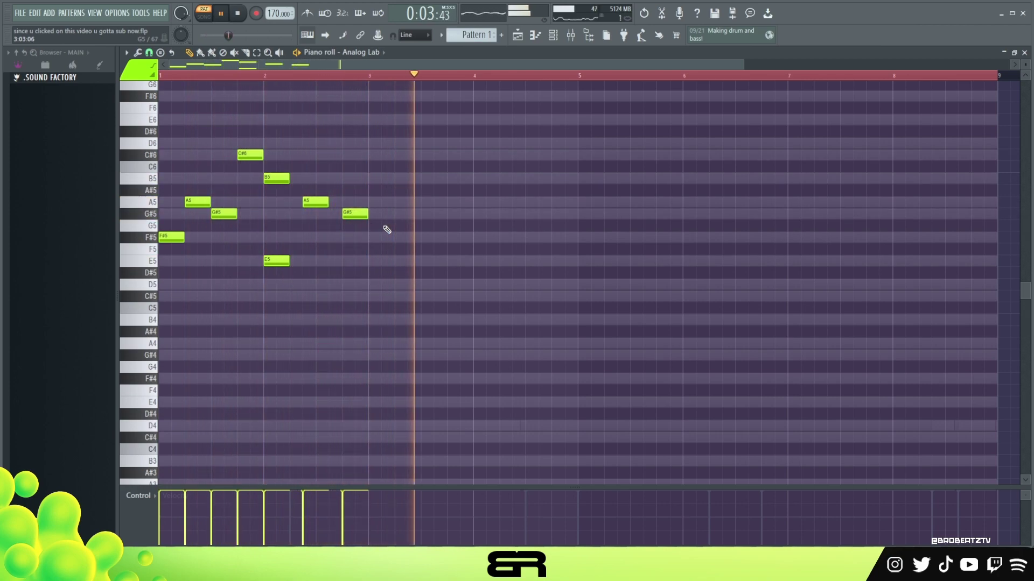
key("space")
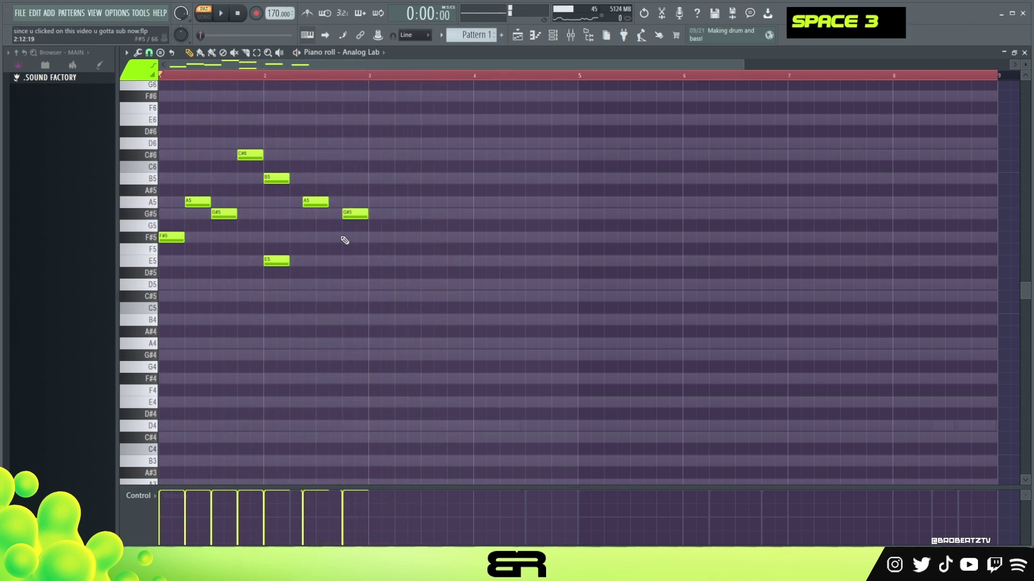
left_click_drag(385, 138, 265, 213)
key("Delete")
Layer a G#6 an octave above the G#5 in bar 1 and shorten all the melody notes to half their length.
left_click(221, 214, "ctrl")
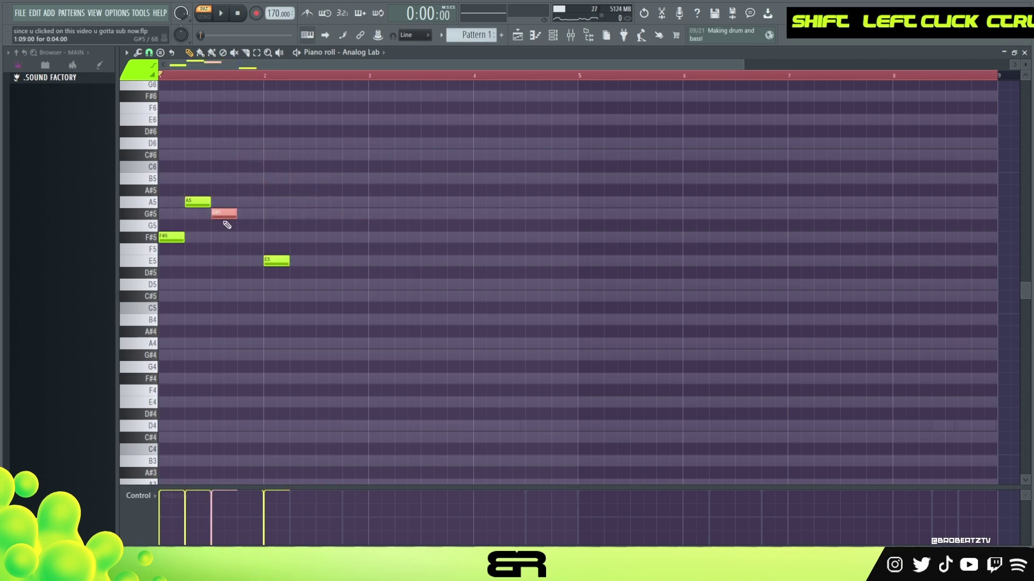
scroll(219, 216, "up", 3)
key("ctrl+Up")
left_click_drag(225, 92, 221, 250)
key("ctrl+a")
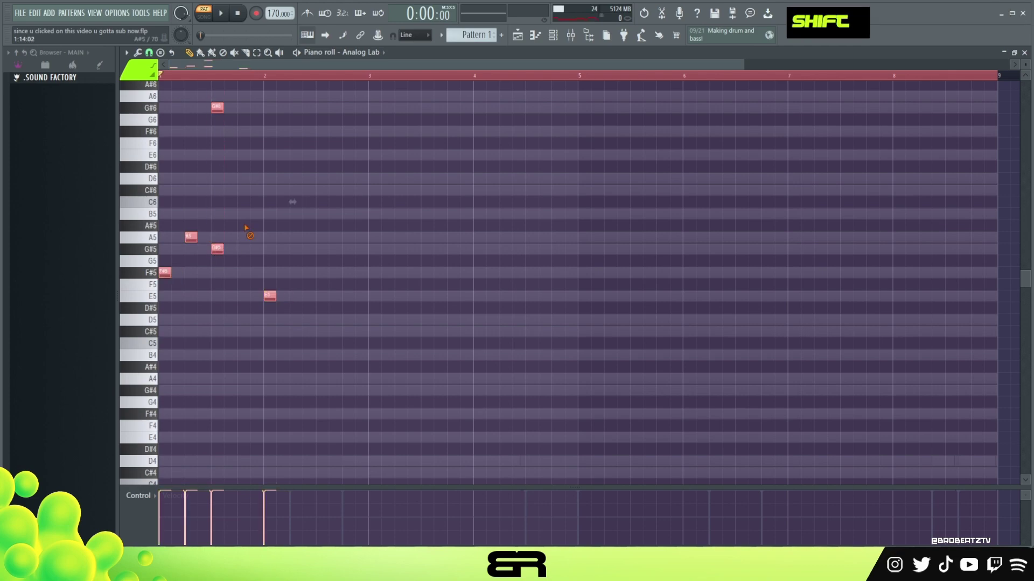
Clear the timeline selection, and move A5 and both G# notes in bar 1 half a beat later while checking playback.
right_click(244, 67)
double_click(244, 67)
scroll(246, 67, "up", 3)
scroll(178, 75, "up", 3)
right_click(369, 175)
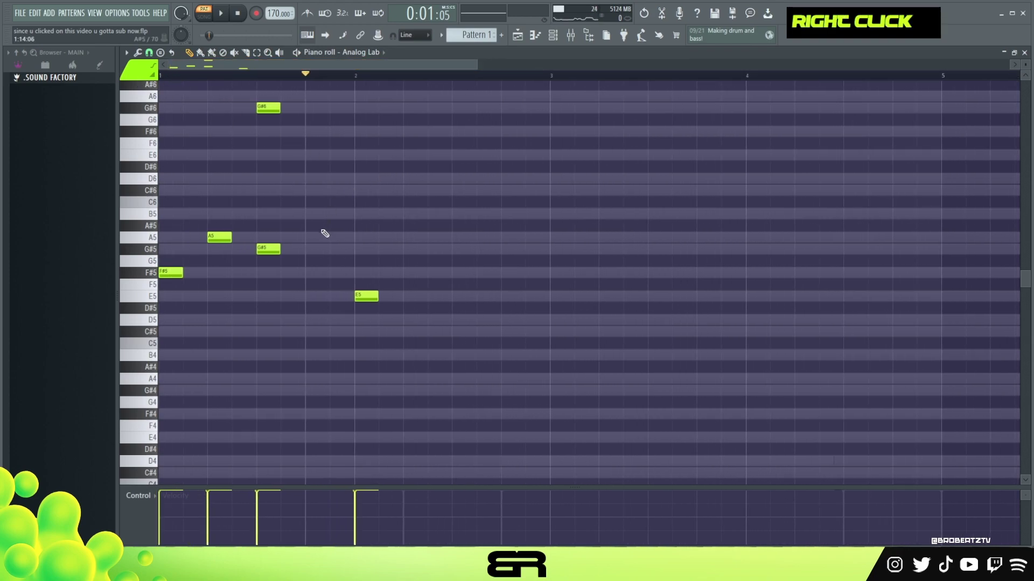
scroll(324, 233, "up", 3)
left_click_drag(208, 293, 236, 309)
key("space")
key("space")
key("space")
right_click(344, 210)
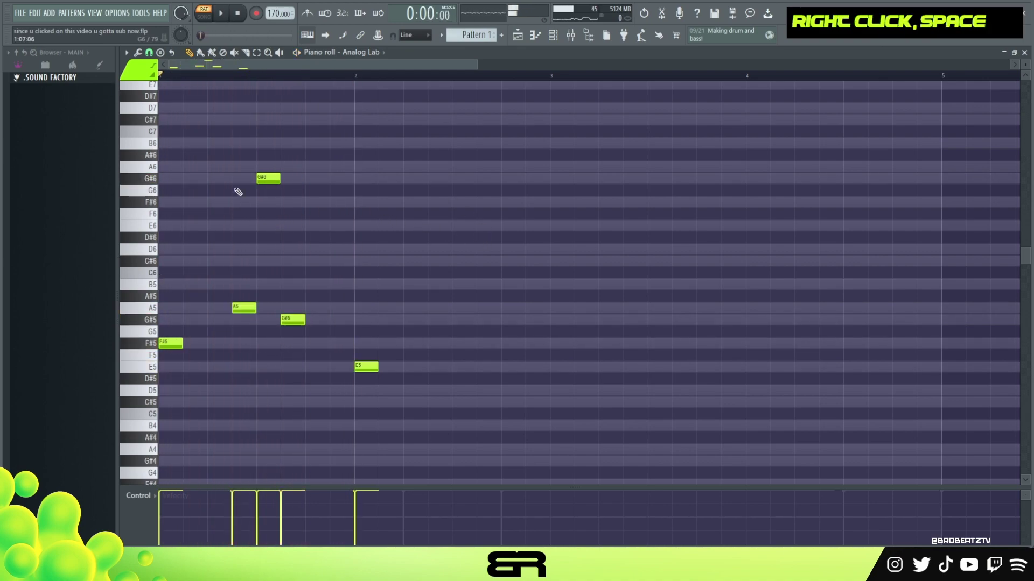
key("space")
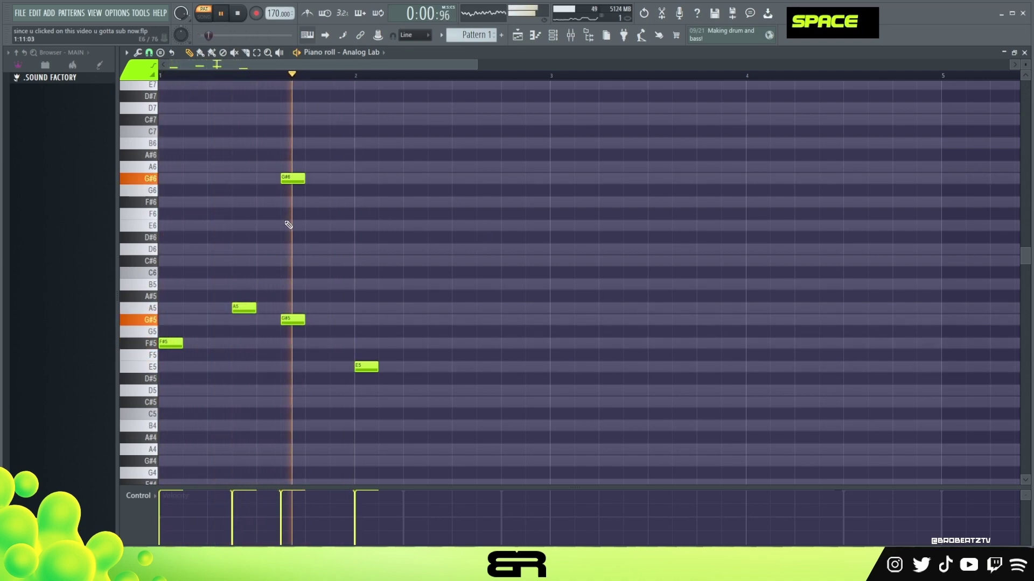
key("space")
Add G#5 on beat 2 of bar 2 and a copy of A5 on beat 3.
key("space")
left_click(411, 319)
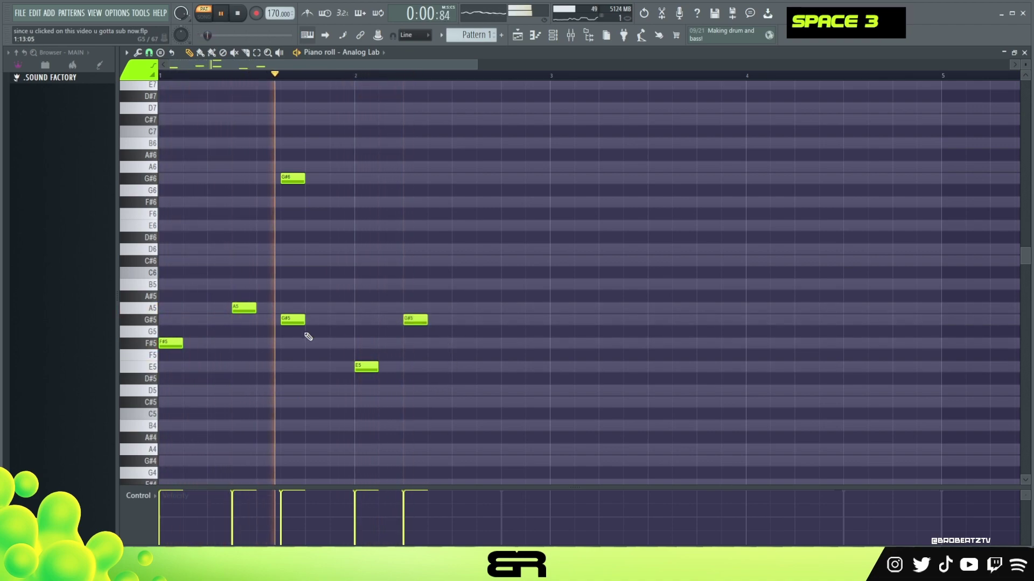
key("space")
left_click(242, 306, "ctrl")
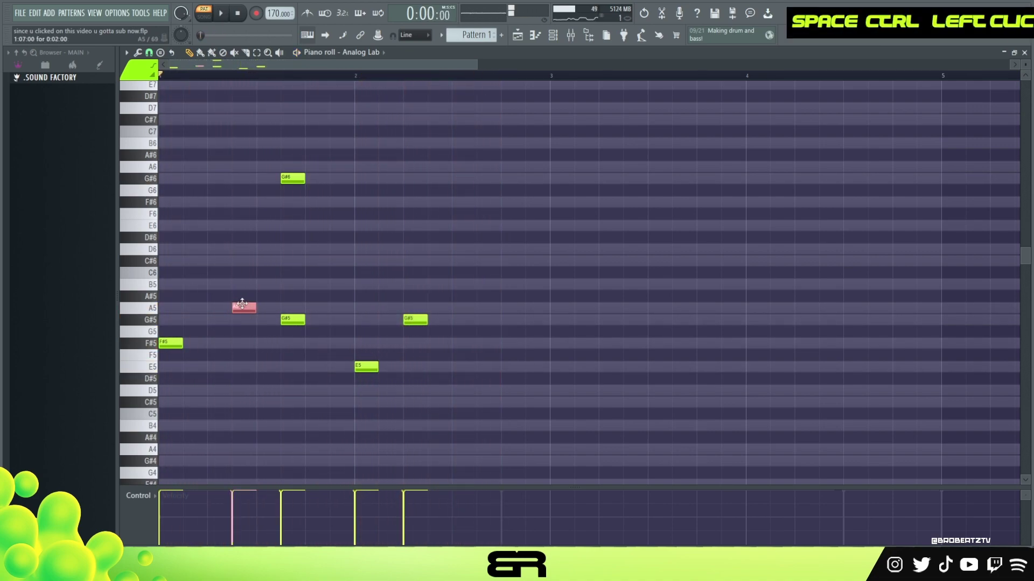
left_click(245, 308, "ctrl")
left_click_drag(520, 307, 521, 308)
right_click(478, 347)
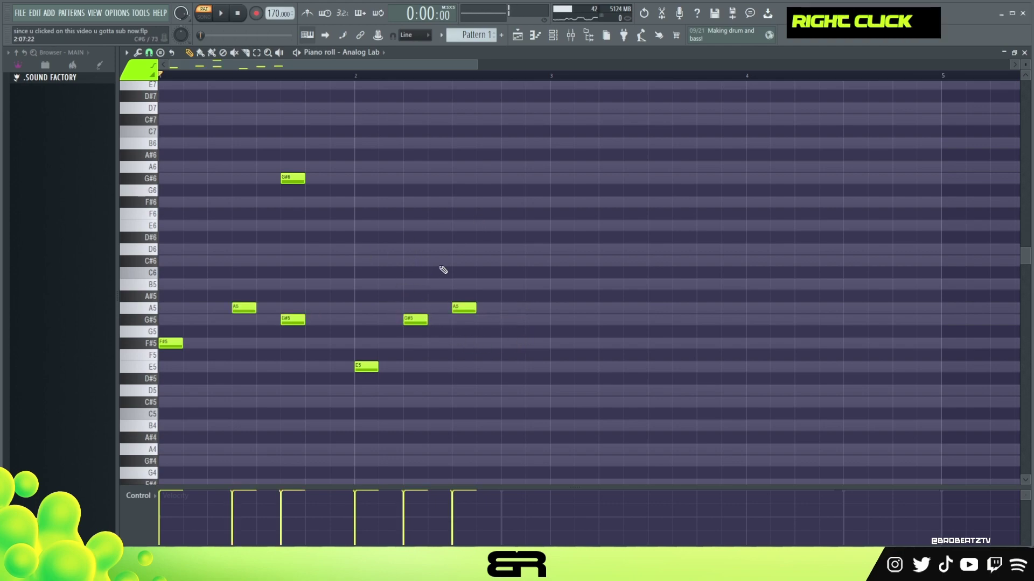
Put C#6 on beat 3 of bar 2, move A5 to beat 4, and play the melody back.
left_click(464, 308, "ctrl")
left_click_drag(444, 305, 453, 306)
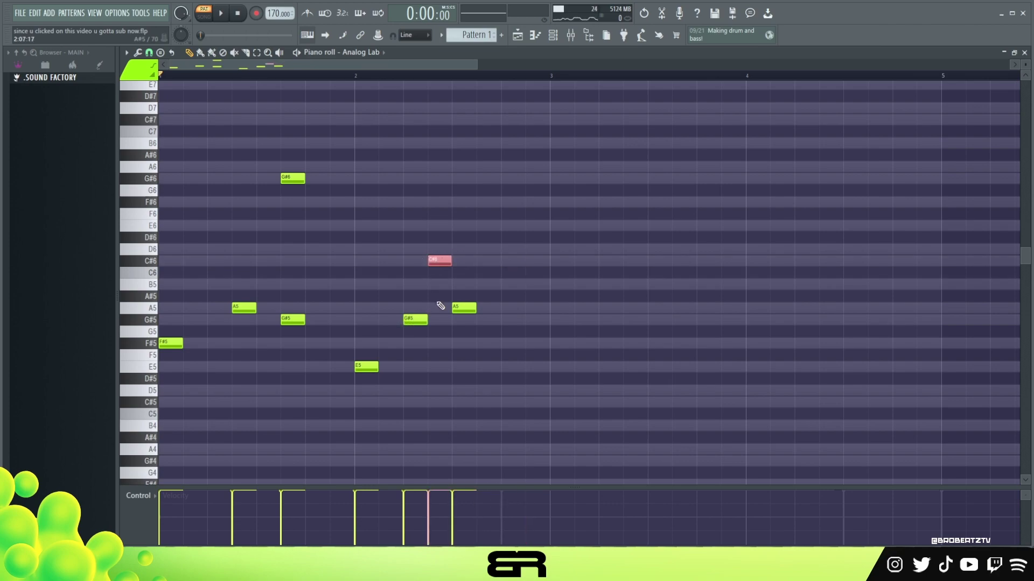
right_click(456, 311)
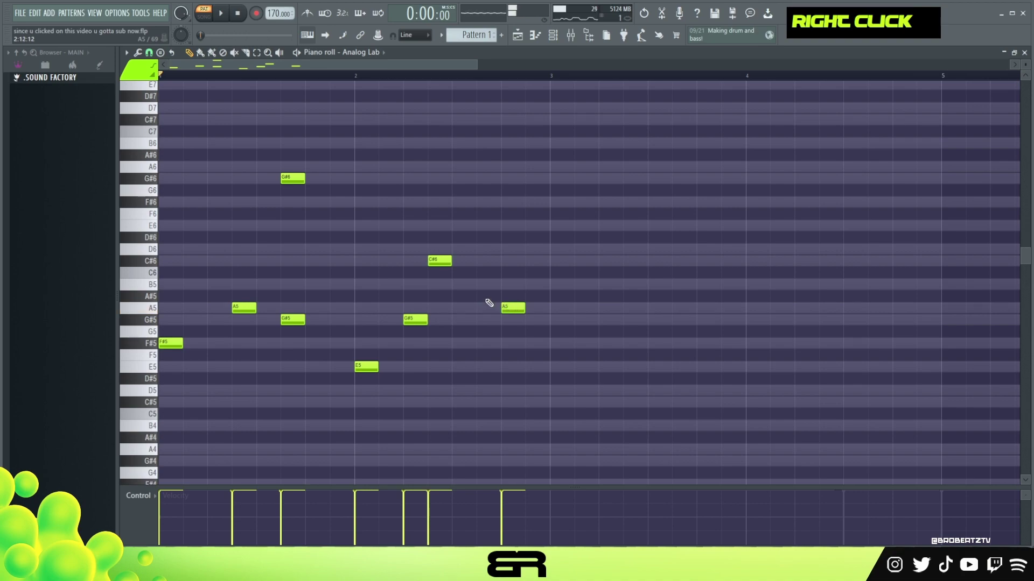
key("space")
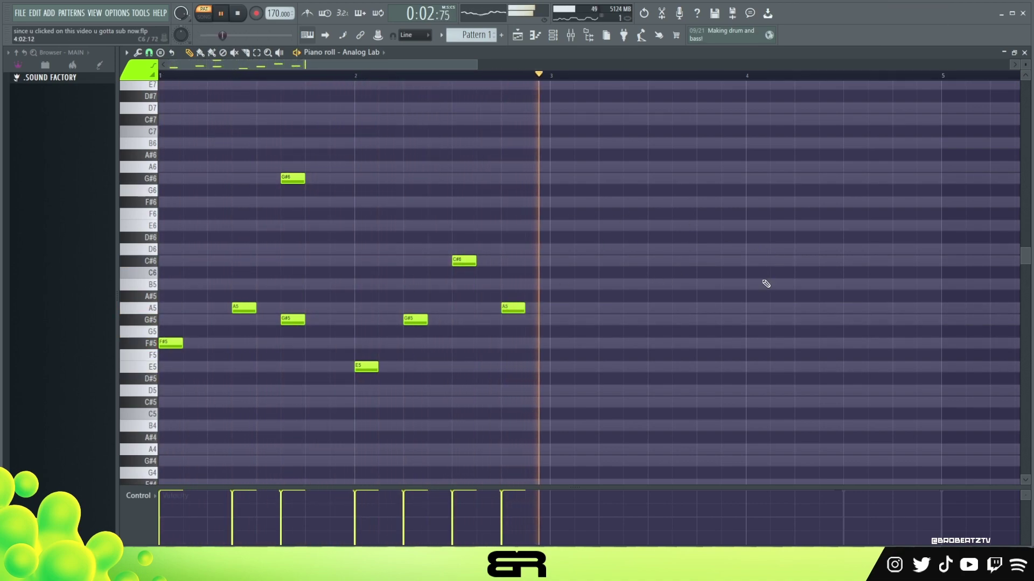
key("space")
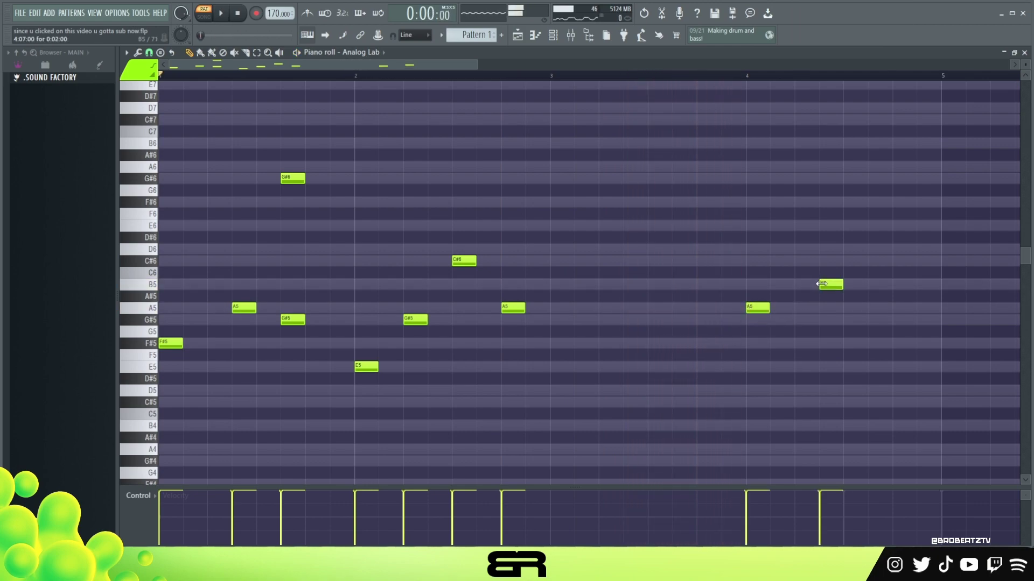
Copy C#6 from bar 2 to beat 4 of bar 4 and play the melody back.
key("space")
left_click(459, 264, "ctrl")
left_click_drag(464, 265, 899, 273, "shift")
right_click(639, 235, "ctrl")
right_click(623, 239, "ctrl")
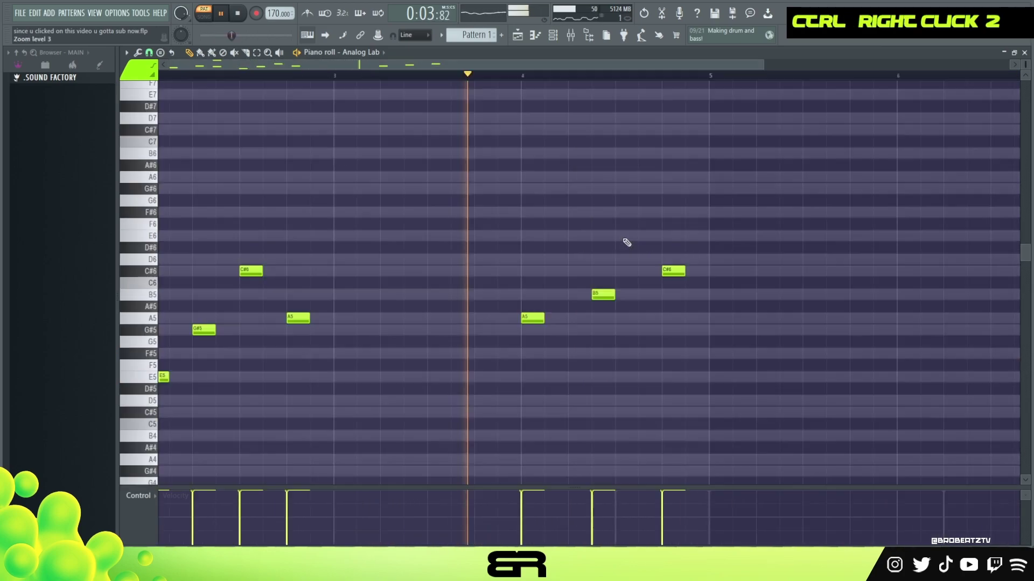
right_click(627, 242, "ctrl")
key("space")
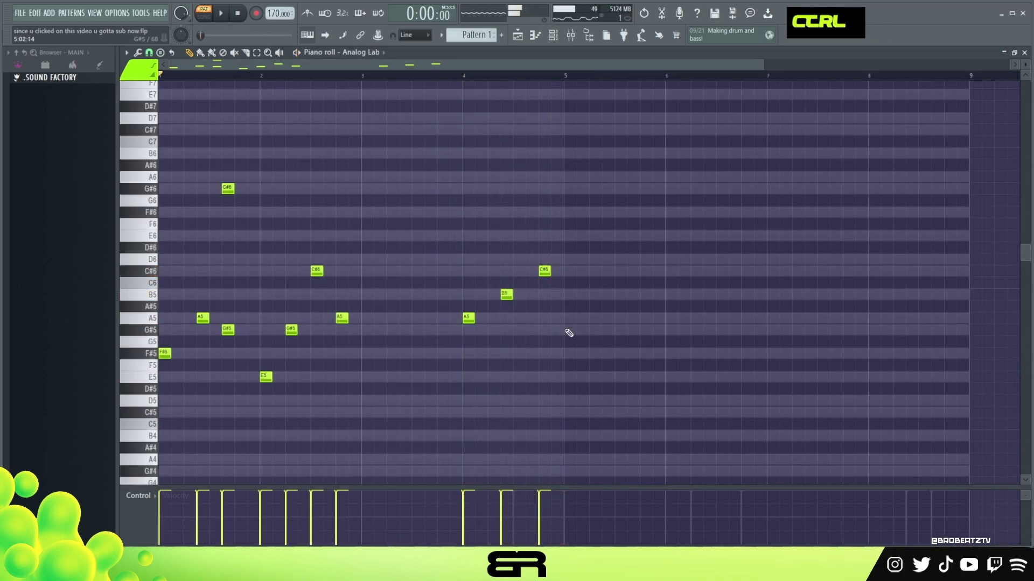
Duplicate all notes of bars 1 to 4 into bars 5 to 8 and transpose the copy down one octave.
key("ctrl+a")
left_click_drag(165, 354, 568, 351)
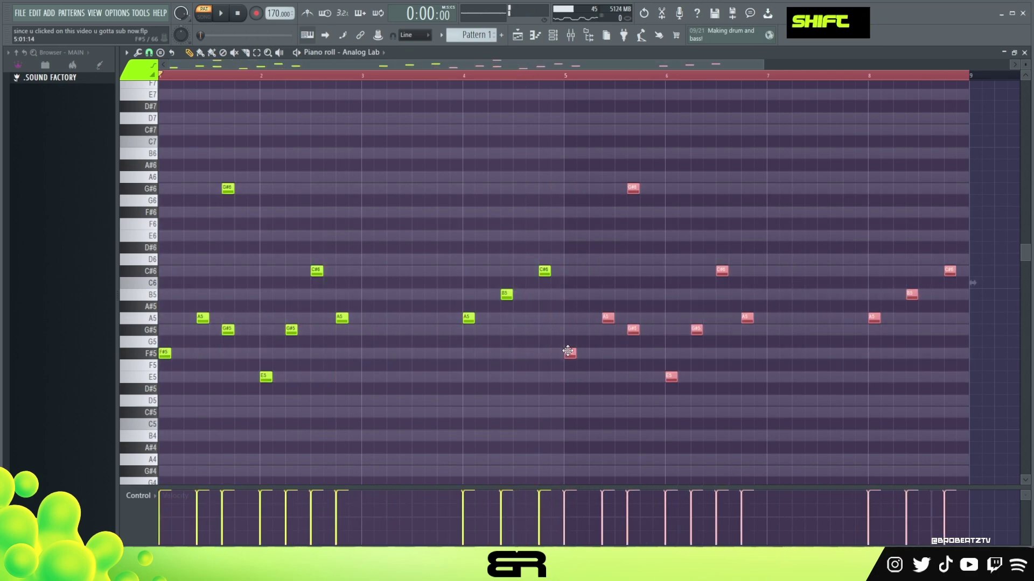
key("ctrl+Down")
right_click(721, 261)
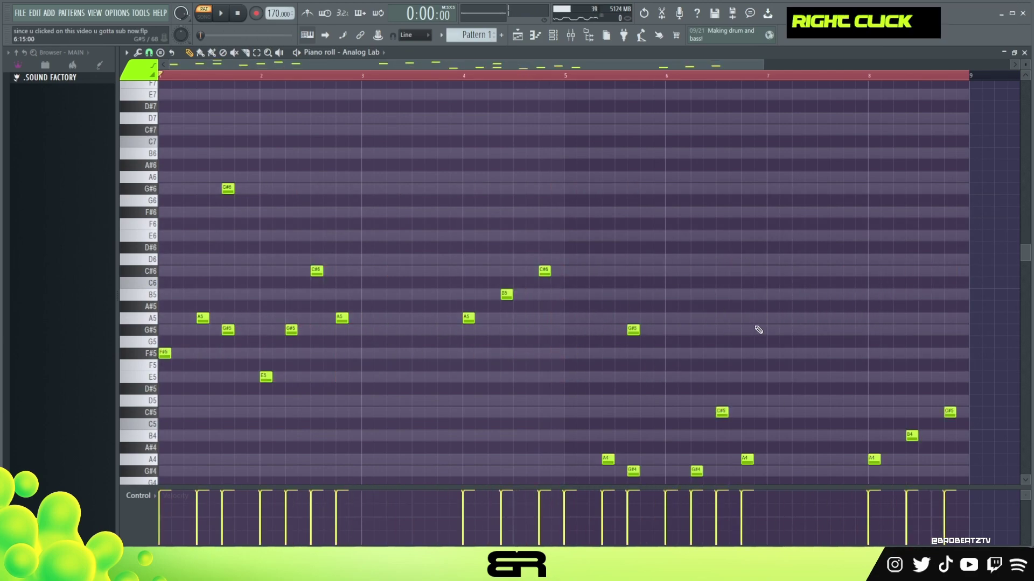
Add A5 on beat 3 and G#5 on beat 4 of bar 7, and E5 on beat 3 of bar 8.
scroll(757, 330, "down", 1)
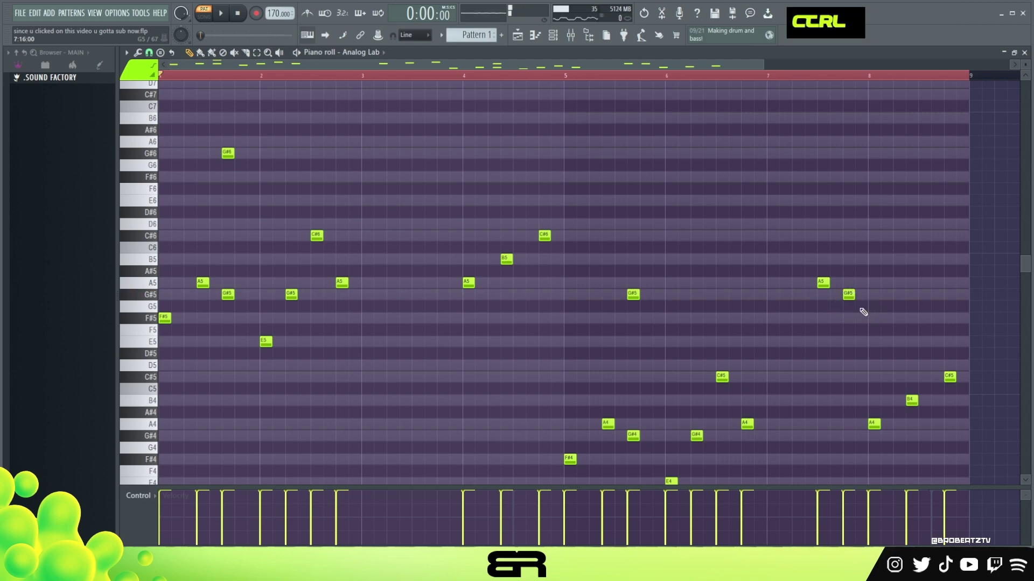
left_click_drag(855, 301, 856, 304)
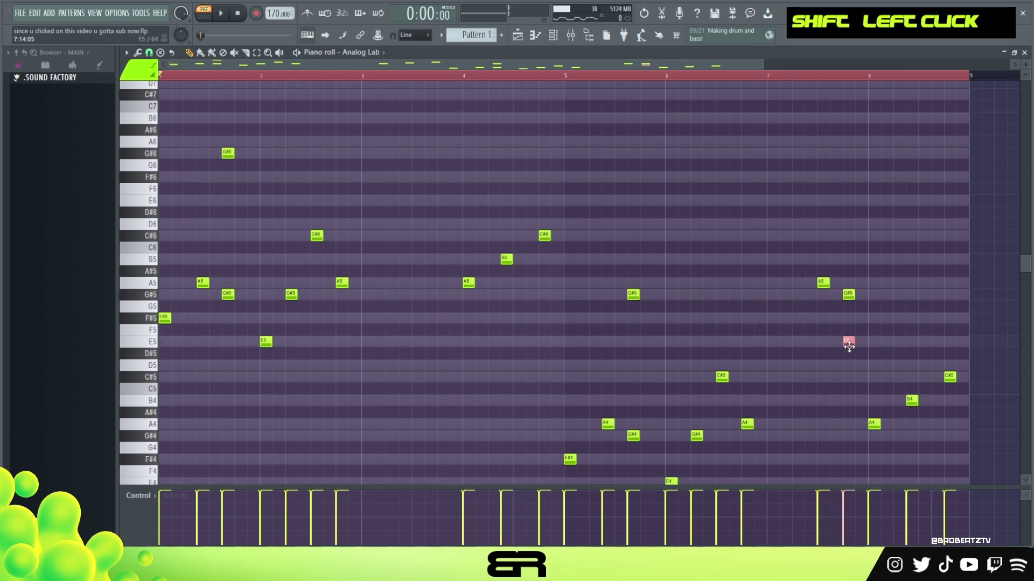
left_click_drag(845, 347, 847, 379)
left_click_drag(816, 278, 861, 385)
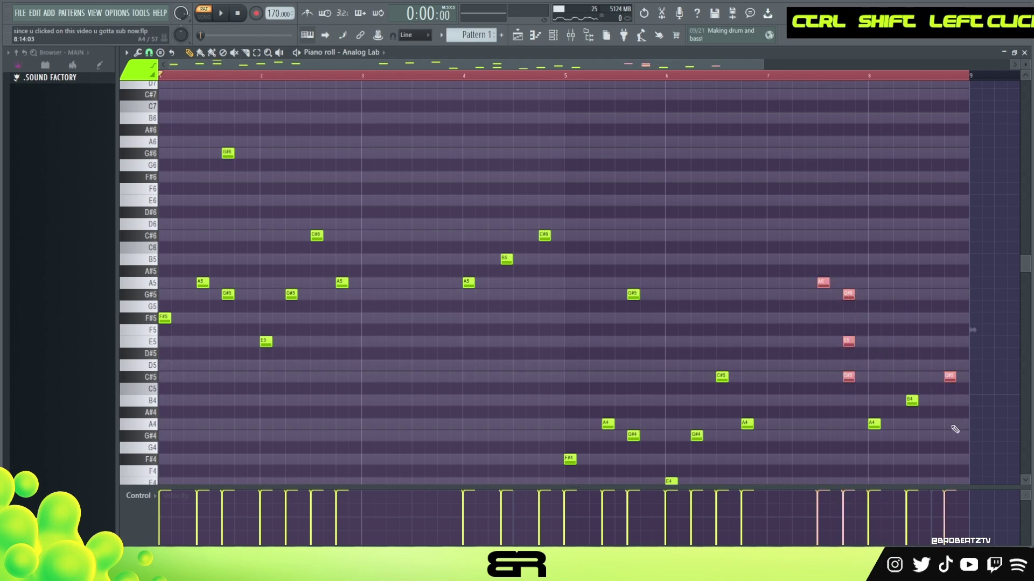
right_click(846, 380)
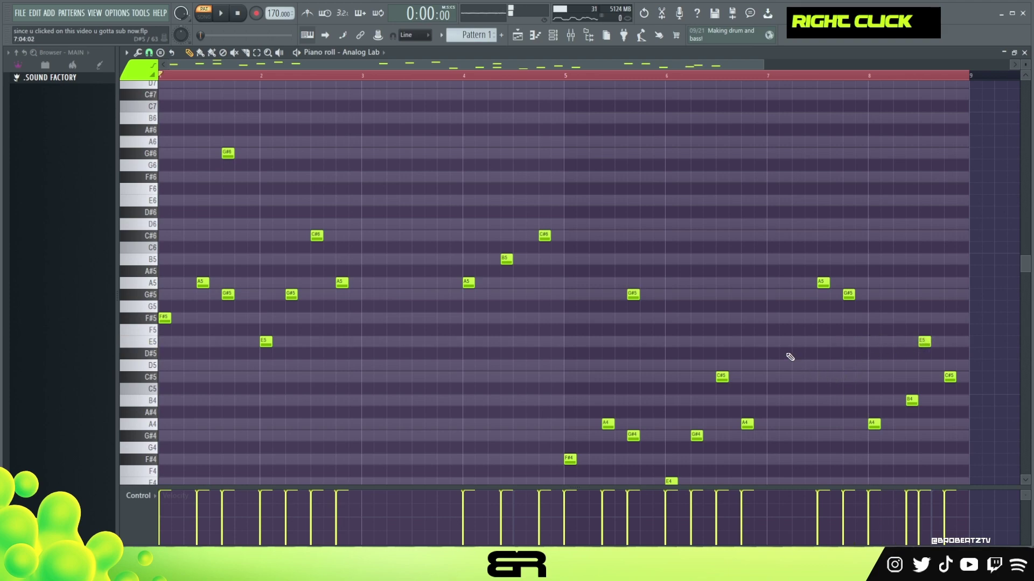
left_click(922, 343, "ctrl")
Play back the eight-bar melody and transpose all of its notes up one octave.
right_click(688, 225, "ctrl")
left_click(688, 225, "ctrl")
scroll(670, 219, "down", 2)
scroll(671, 220, "up", 1)
key("space")
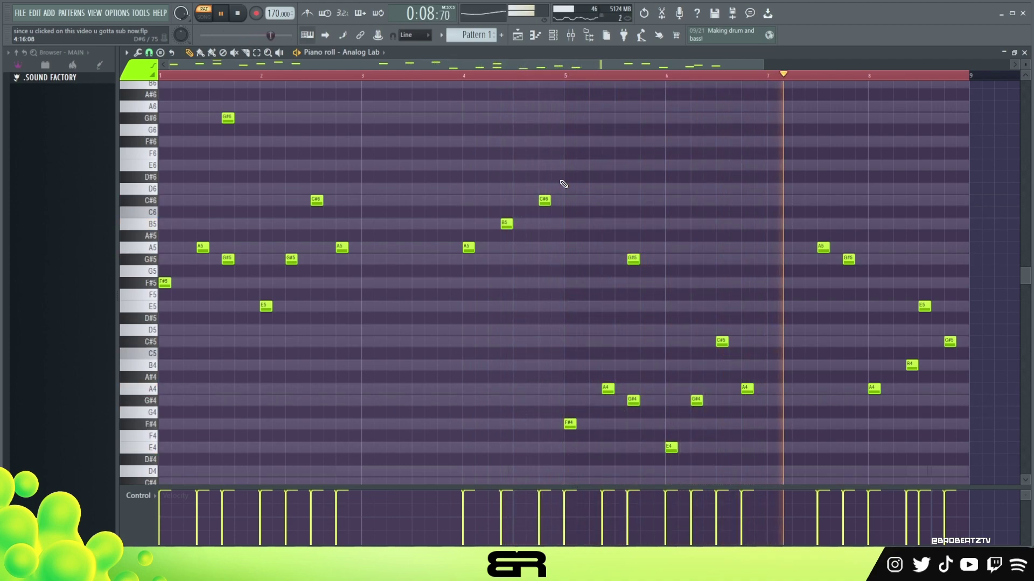
key("space")
key("ctrl+a")
key("space")
key("ctrl+Up")
scroll(568, 185, "up", 2)
right_click(670, 202)
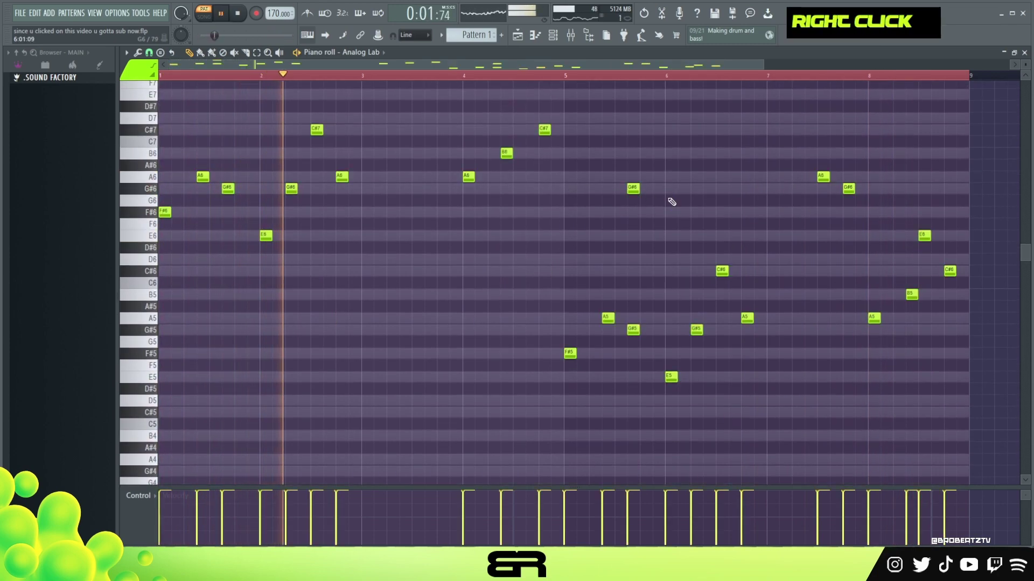
scroll(671, 201, "up", 3)
scroll(672, 201, "down", 3)
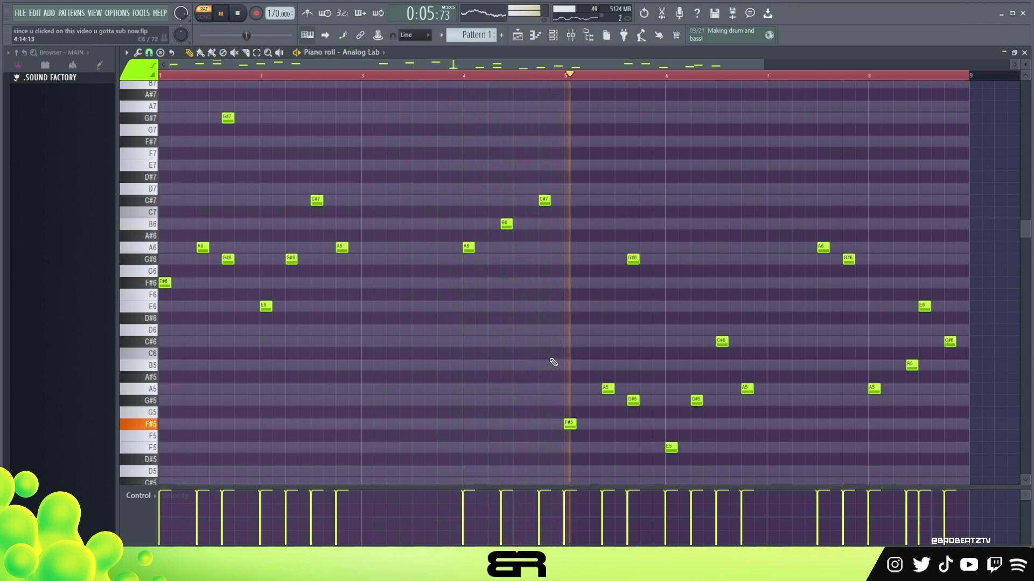
Shorten all the melody notes slightly during playback.
key("ctrl+a")
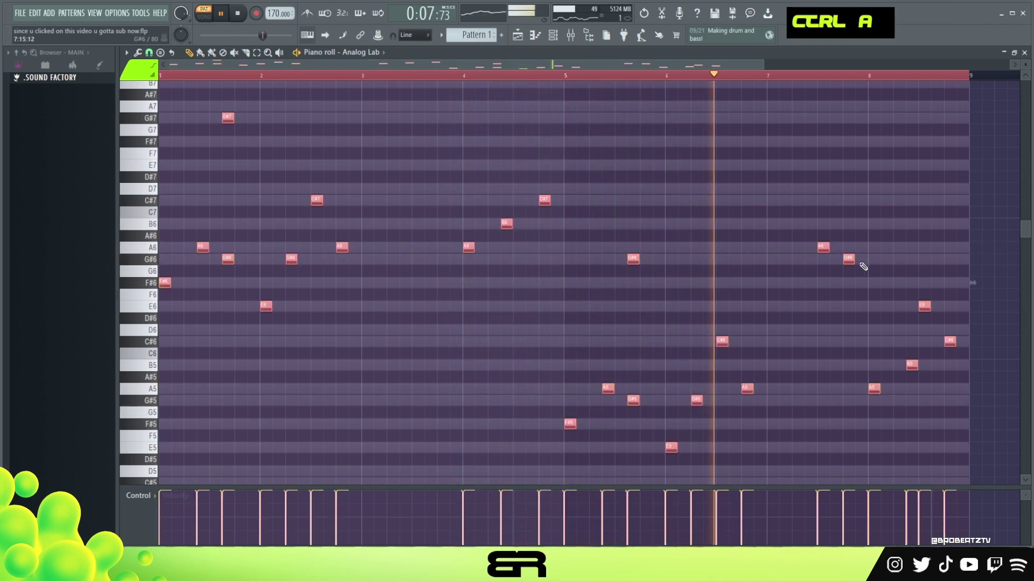
left_click_drag(854, 261, 849, 262)
right_click(803, 334)
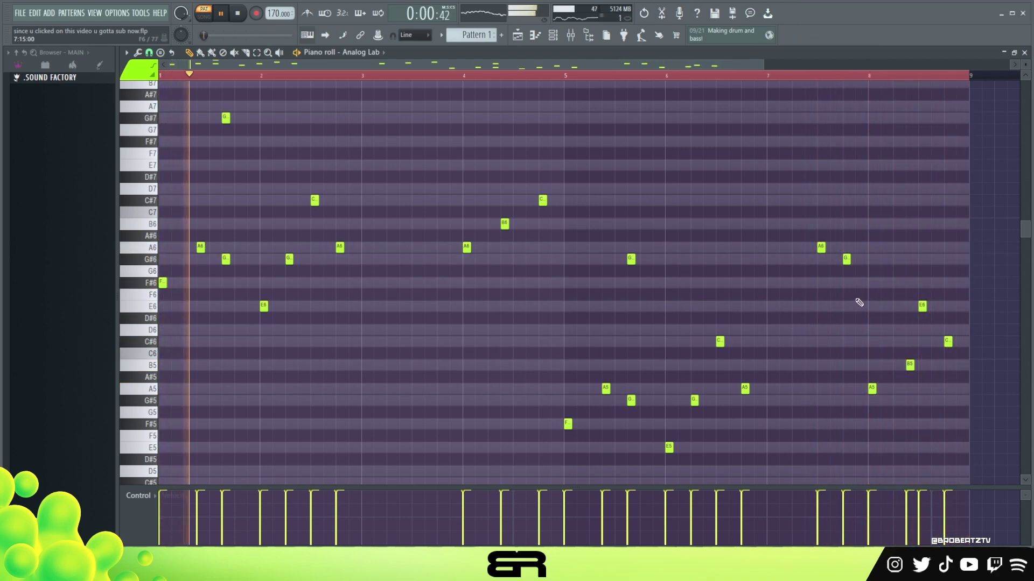
key("space")
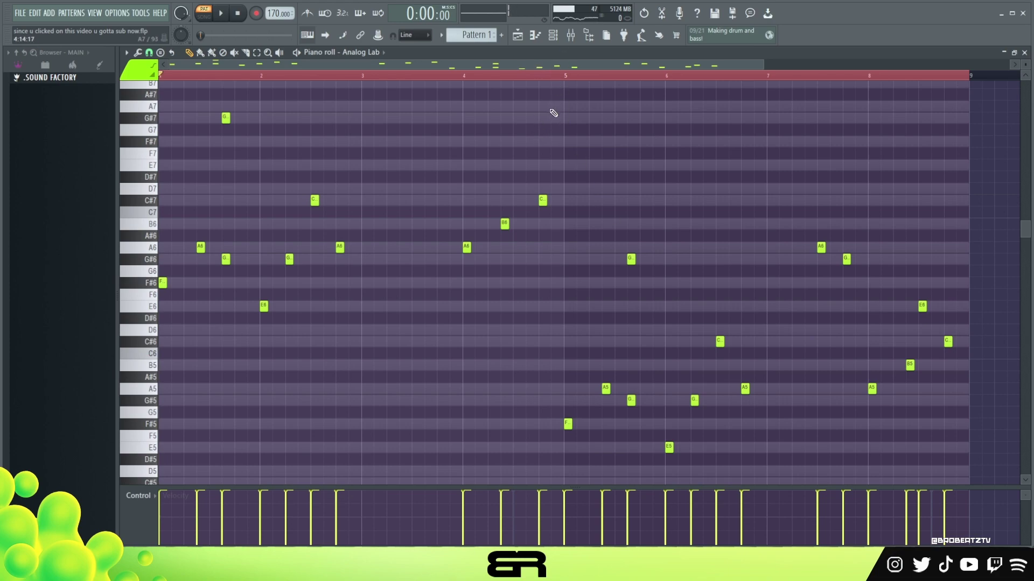
Copy the first Analog Lab channel's notes into the second Analog Lab channel and open its instrument.
left_click(554, 45)
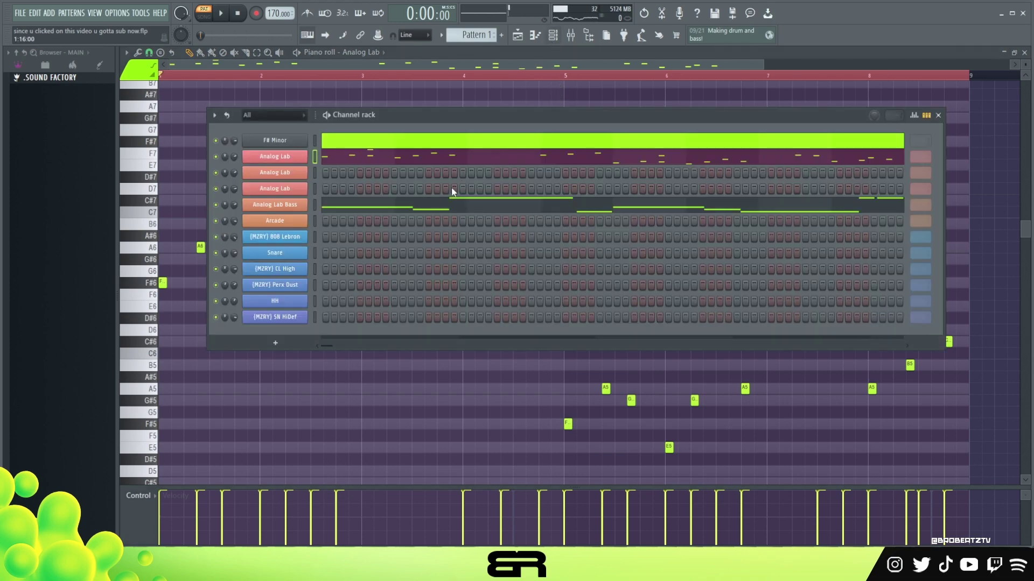
right_click(294, 162)
left_click(426, 167)
right_click(274, 173)
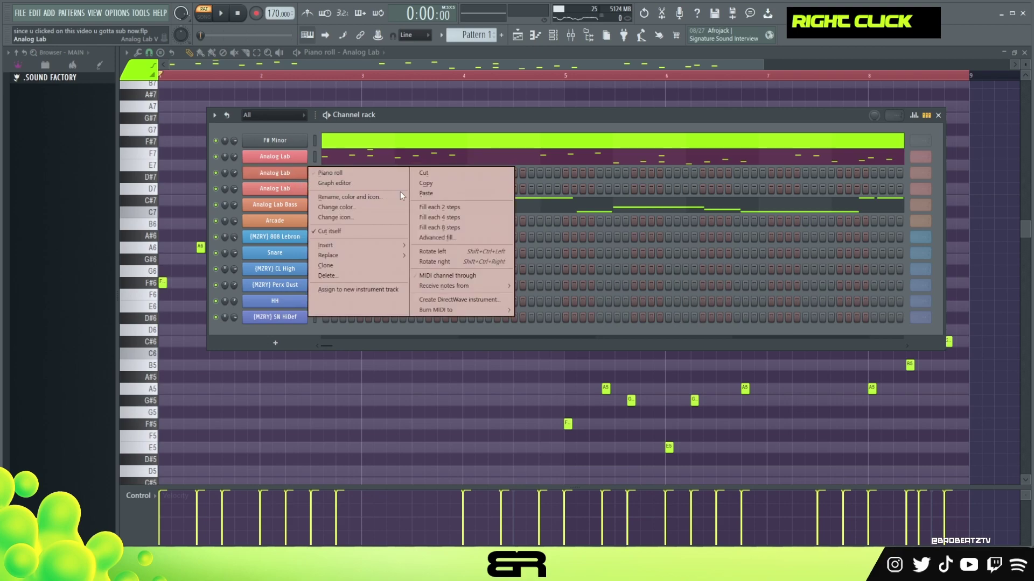
left_click(425, 193)
left_click(301, 183)
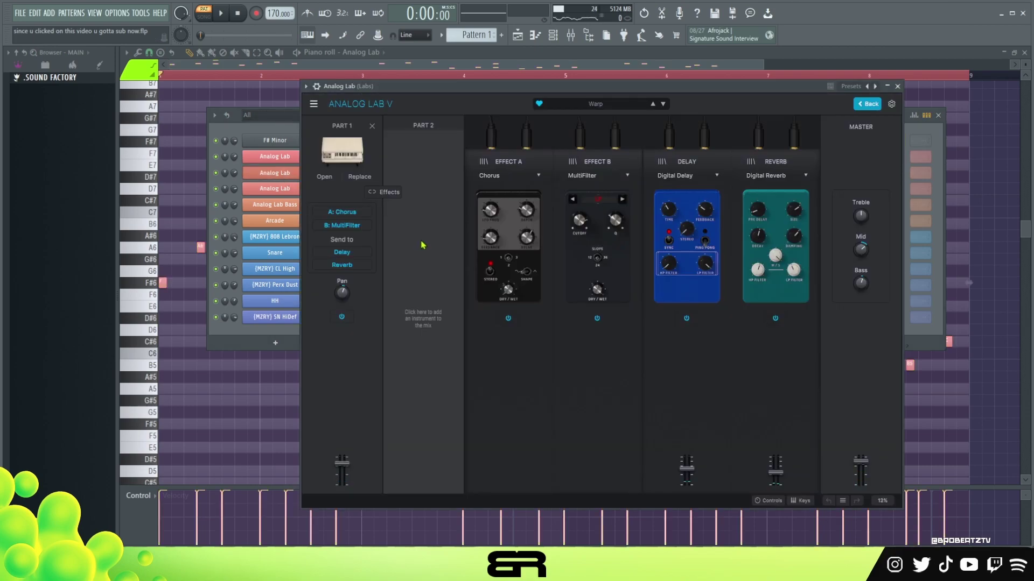
Close the instrument and transpose all notes in the second Analog Lab channel down one octave, checking playback.
left_click(896, 87)
key("space")
left_click(353, 175)
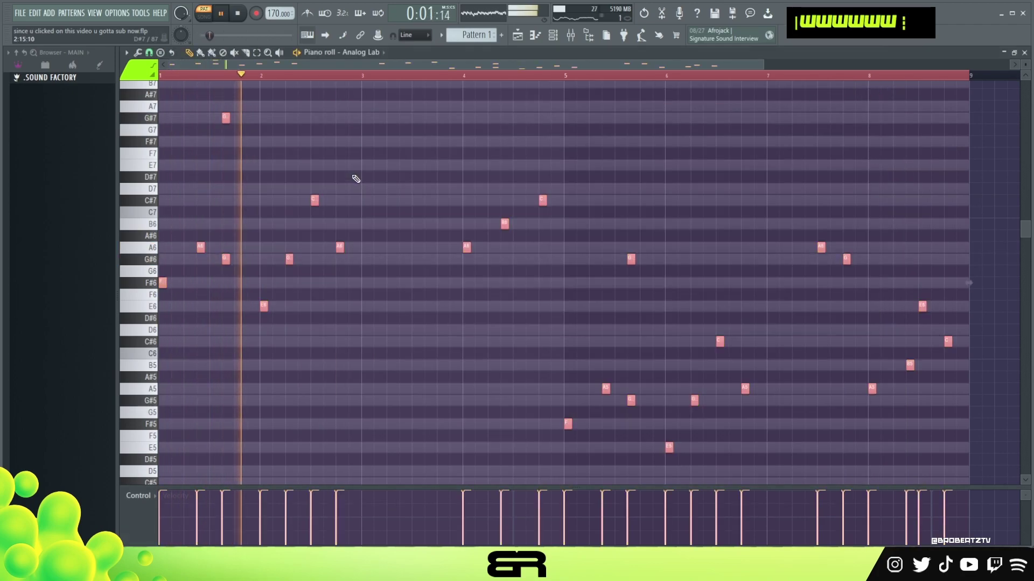
key("ctrl+Down")
key("space")
scroll(361, 178, "down", 3)
key("space")
key("space")
right_click(544, 153)
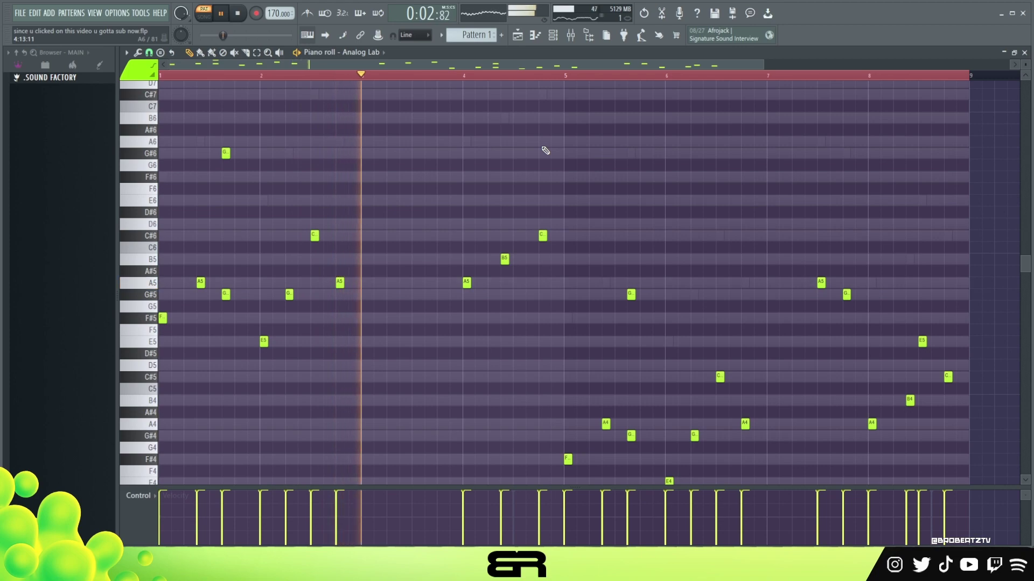
Lengthen all notes in the second Analog Lab channel to about three steps and clear the timeline selection.
key("ctrl+a")
left_click_drag(343, 284, 356, 286)
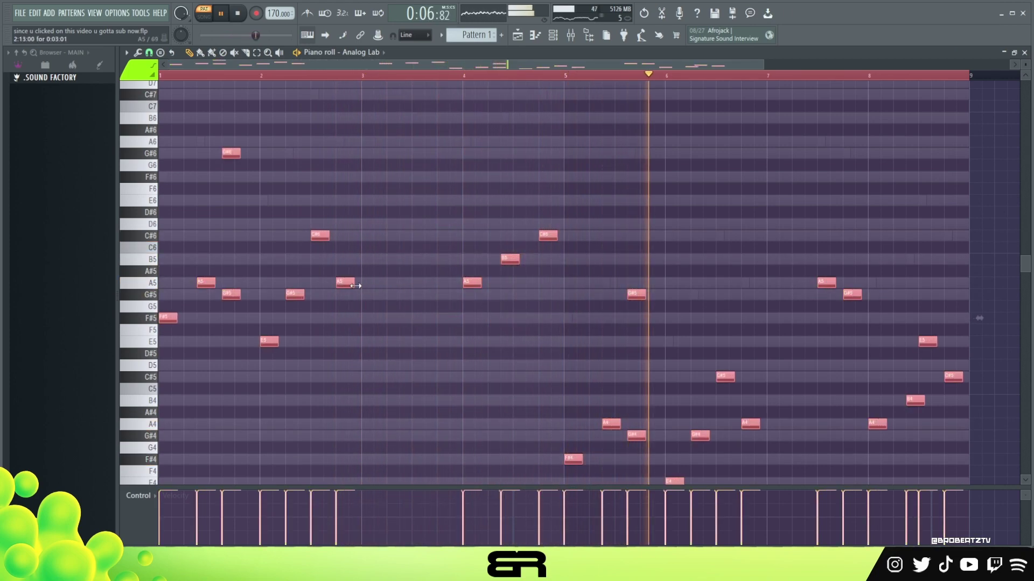
right_click(406, 250)
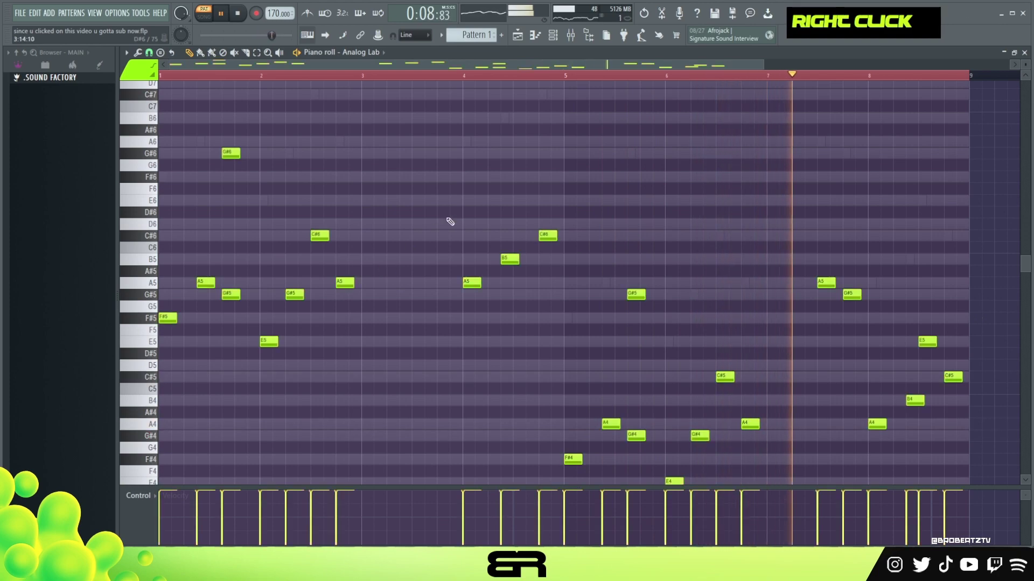
key("space")
right_click(459, 164)
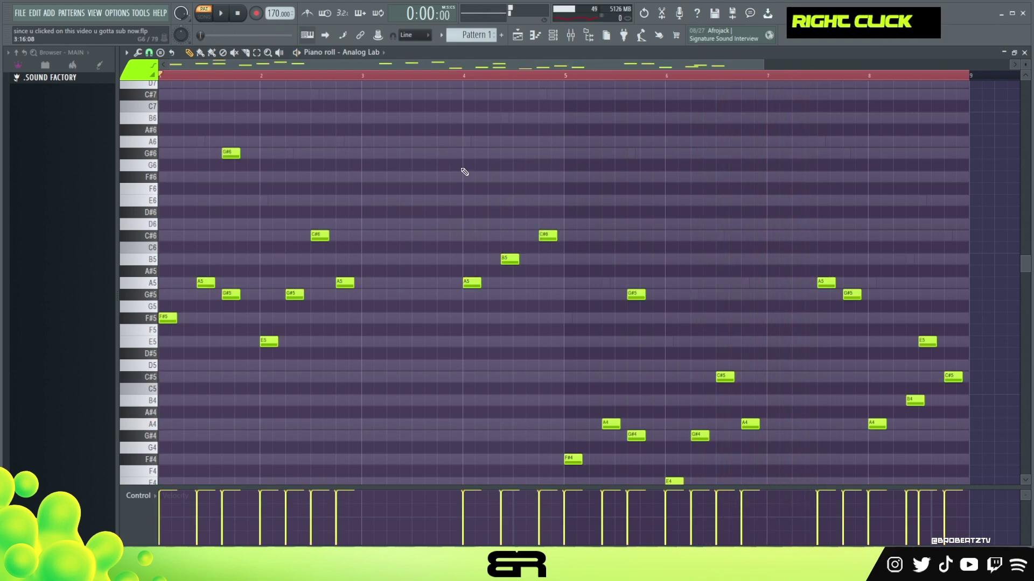
double_click(487, 77)
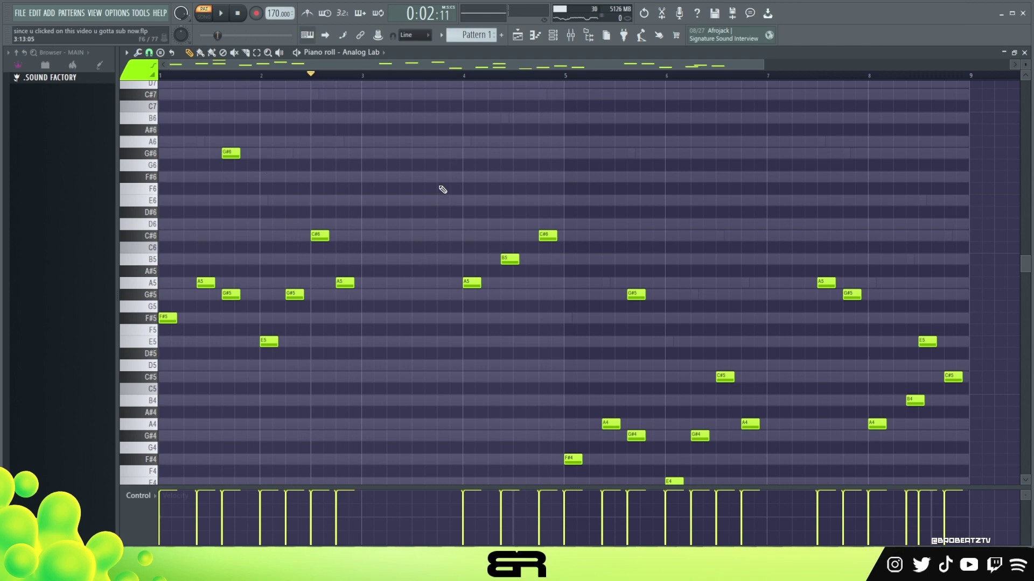
right_click(478, 170)
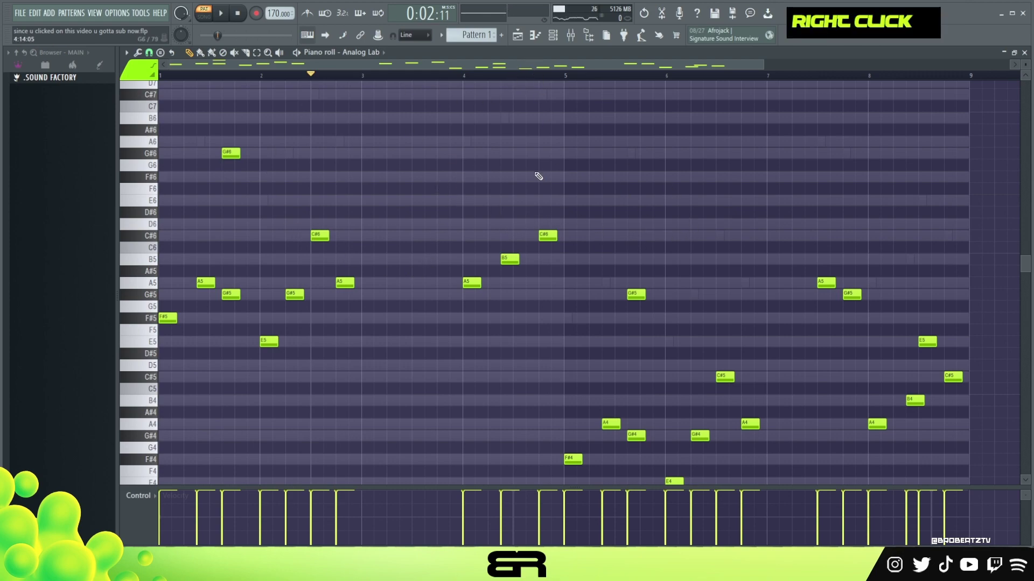
key("ctrl")
left_click_drag(674, 172, 453, 300)
right_click(364, 280)
scroll(364, 280, "down", 2)
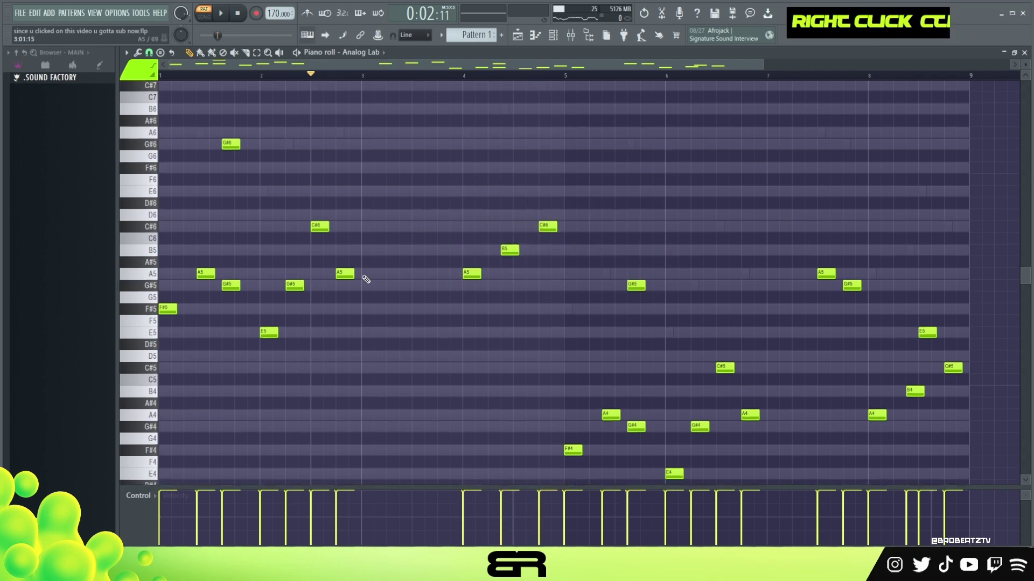
left_click_drag(243, 237, 193, 205)
scroll(579, 85, "up", 3)
Open the piano roll of the third Analog Lab channel and add an F#5 note at the start of bar 1.
left_click(552, 45)
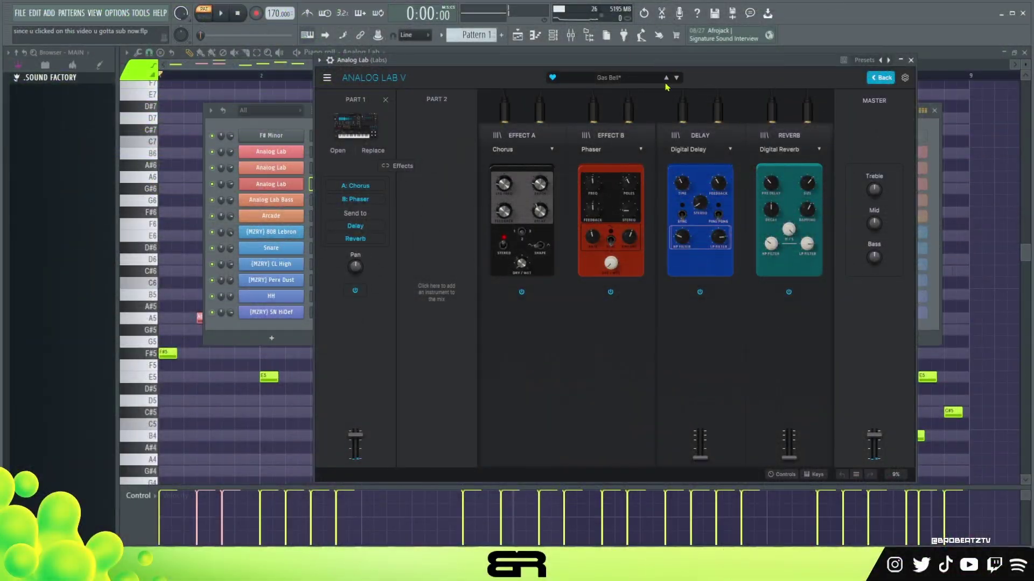
left_click(911, 60)
right_click(274, 185)
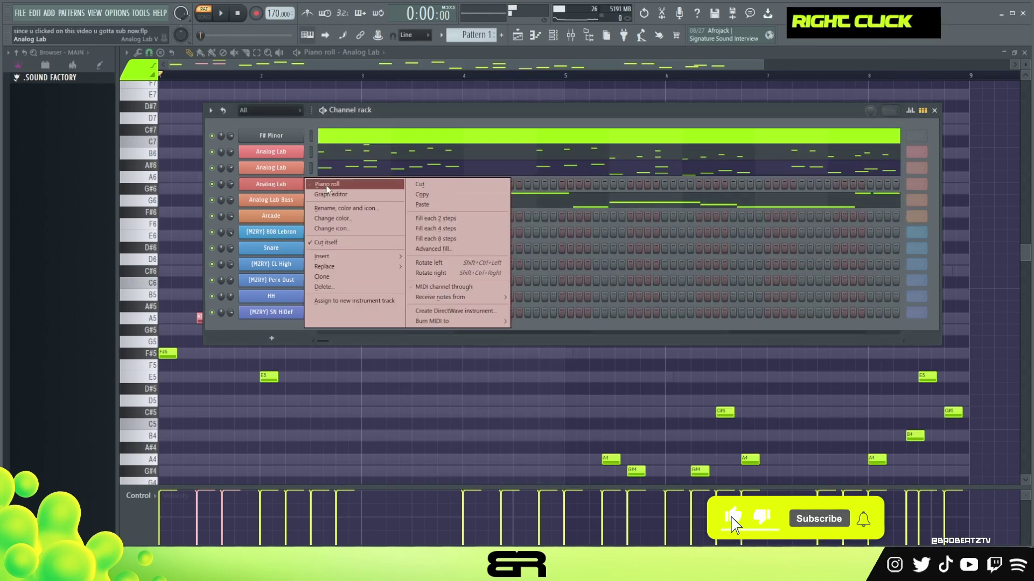
left_click(326, 188)
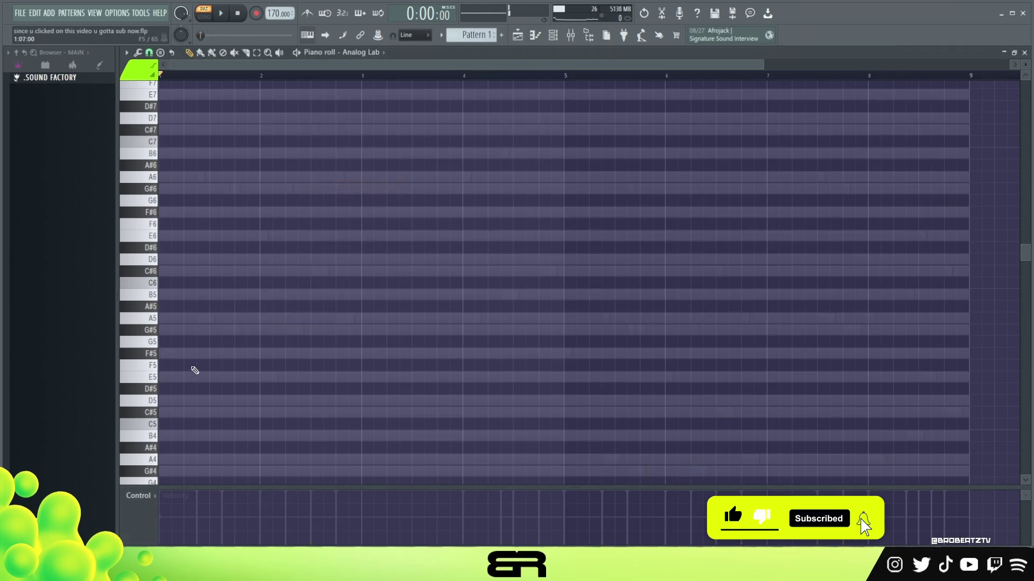
left_click(168, 355, "ctrl")
Transpose the F#5 note up one octave and lower its velocity while checking playback.
scroll(208, 370, "down", 2)
key("space")
key("space")
key("ctrl+Up")
key("space")
scroll(222, 359, "down", 2)
key("space")
key("space")
key("space")
Open the second Analog Lab channel's notes and lower the velocity of all of them.
left_click(552, 38)
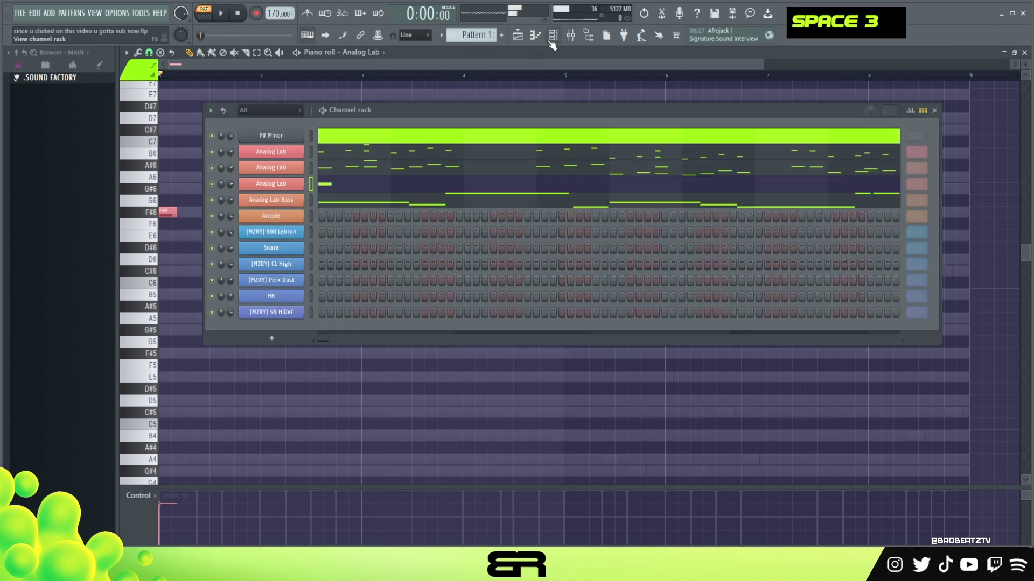
left_click(398, 164)
key("ctrl+a")
scroll(409, 199, "down", 4)
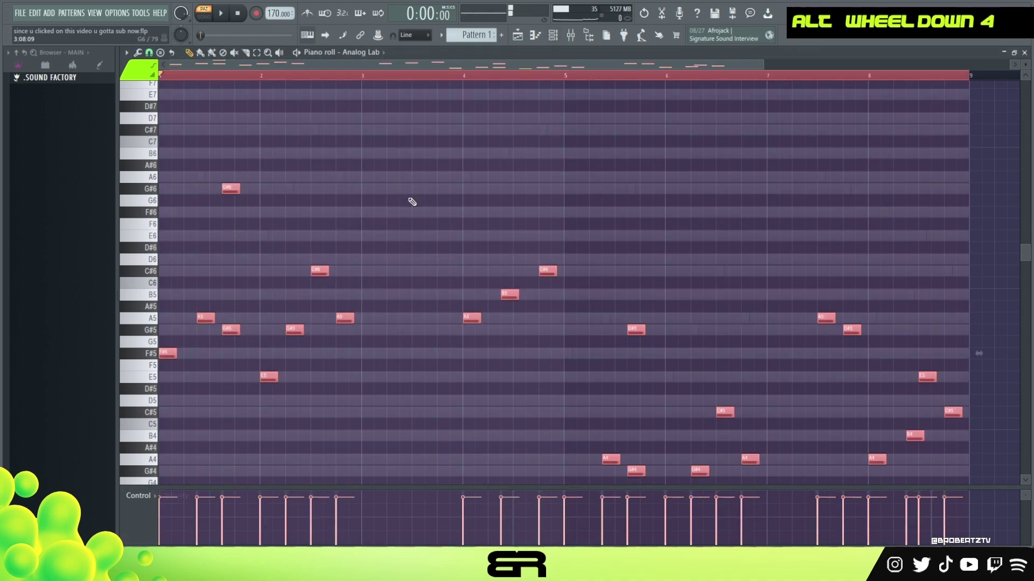
Lower the velocity of all notes in the first Analog Lab channel, fine-tuning it slightly upward during playback.
left_click(562, 39)
scroll(422, 159, "down", 3)
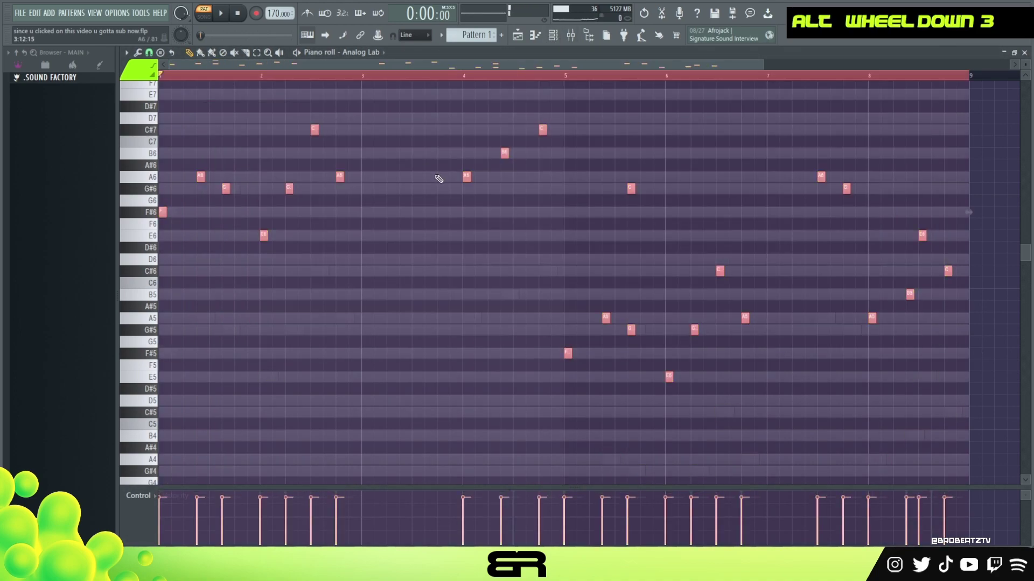
key("space")
scroll(438, 182, "up", 2)
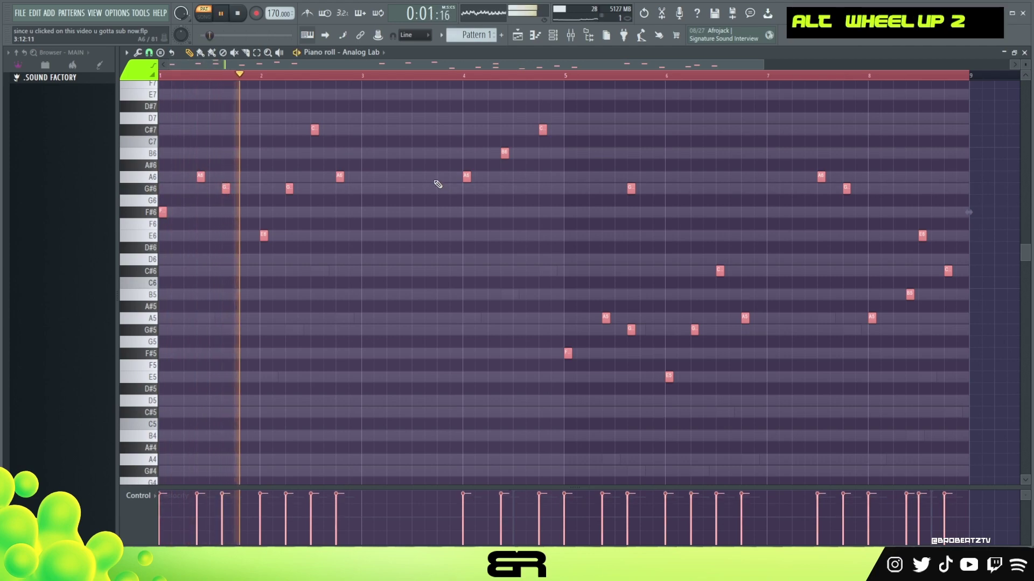
key("space")
Return to the third Analog Lab channel's piano roll and lower the F#6 note's velocity a little further.
left_click(553, 35)
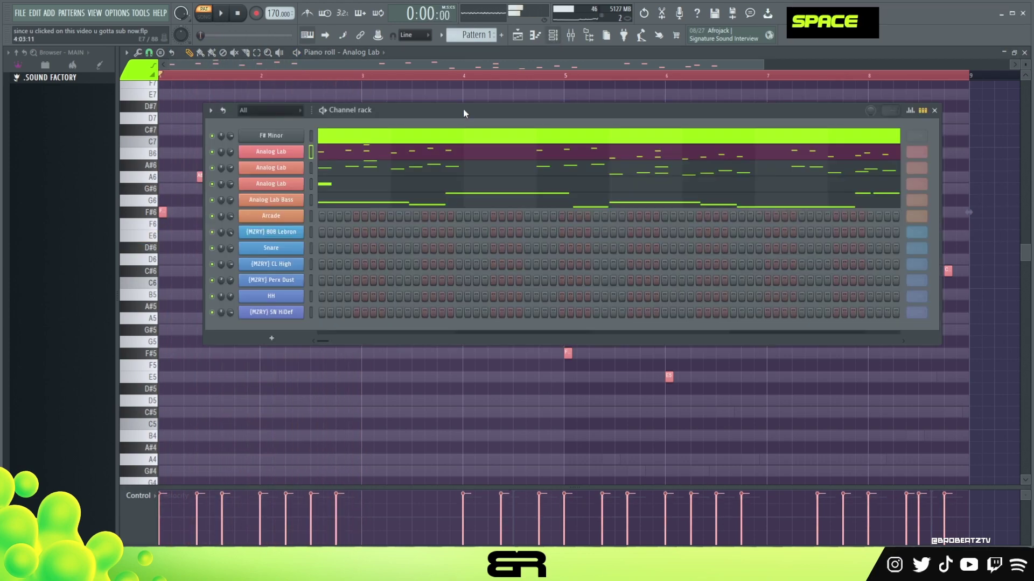
left_click(329, 184)
key("ctrl+a")
scroll(286, 219, "down", 2)
scroll(228, 304, "up", 1)
Open the third Analog Lab channel's piano roll and stack a C#7 note above the F#6 at the start.
right_click(228, 308)
left_click_drag(176, 267, 213, 266)
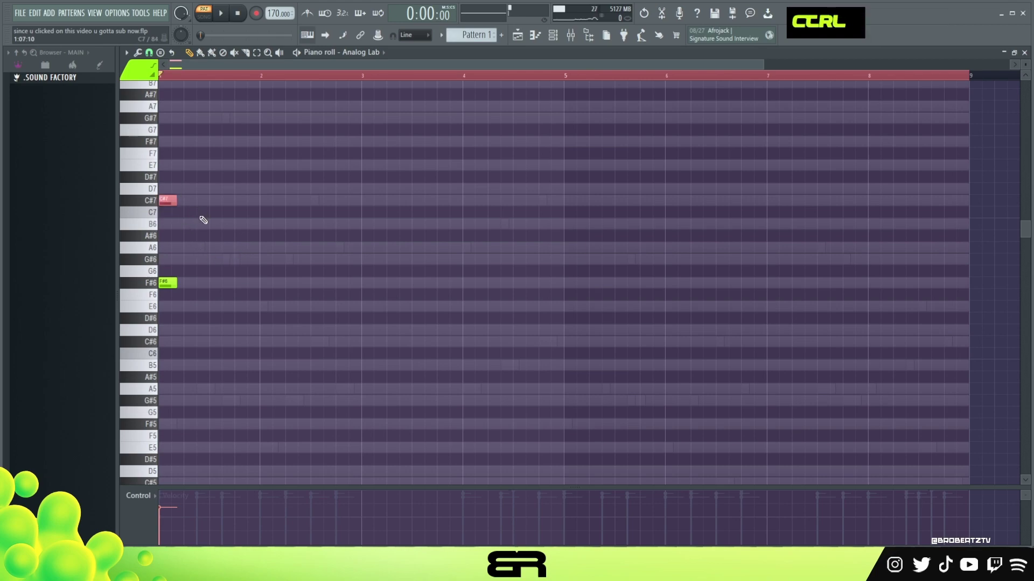
left_click_drag(176, 248, 171, 326, "ctrl")
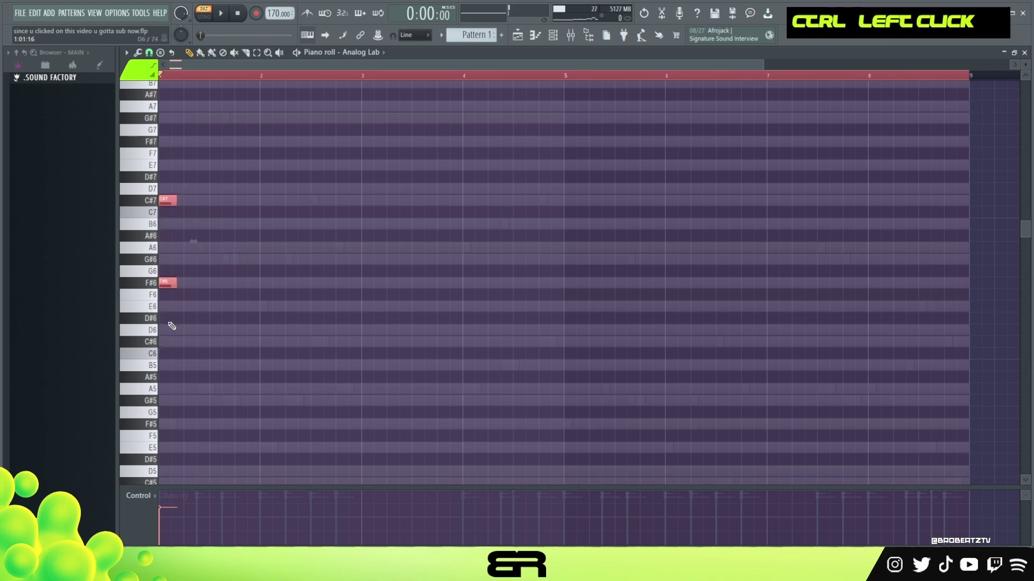
Copy the two-note chord to late bar 1, with G#6 and C#7 as its notes, and check it in playback.
left_click_drag(250, 281, 237, 259, "shift")
left_click(242, 282)
left_click(249, 259)
key("space")
key("space")
right_click(240, 282)
Quantize all the chord notes, clear the time selection and play both chords from the start.
key("space")
key("ctrl+q")
key("ctrl+a")
right_click(274, 194)
key("space")
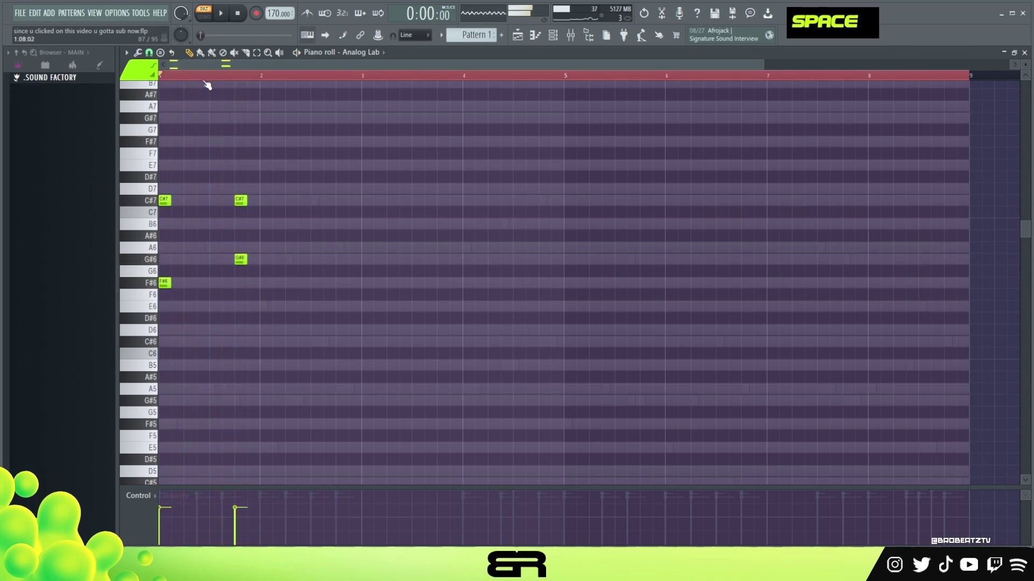
double_click(196, 76)
key("space")
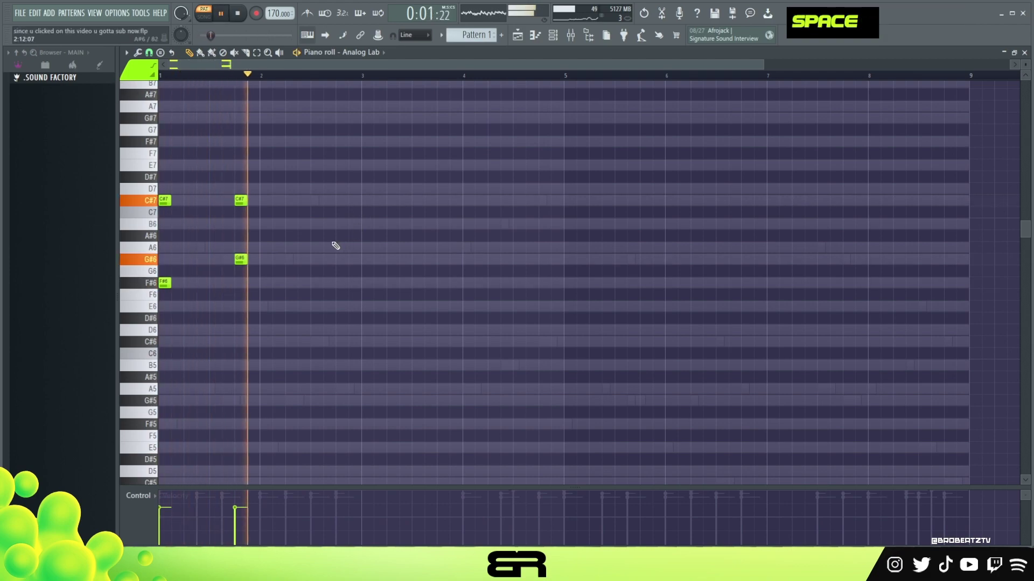
Add an A7 note on top of the late bar 1 chord and raise all notes' velocity slightly, checking playback.
key("space")
key("ctrl+Up")
key("space")
key("ctrl+a")
right_click(284, 237)
key("space")
key("space")
scroll(351, 267, "up", 3)
key("ctrl+a")
scroll(351, 268, "up", 2, "alt")
key("space")
key("space")
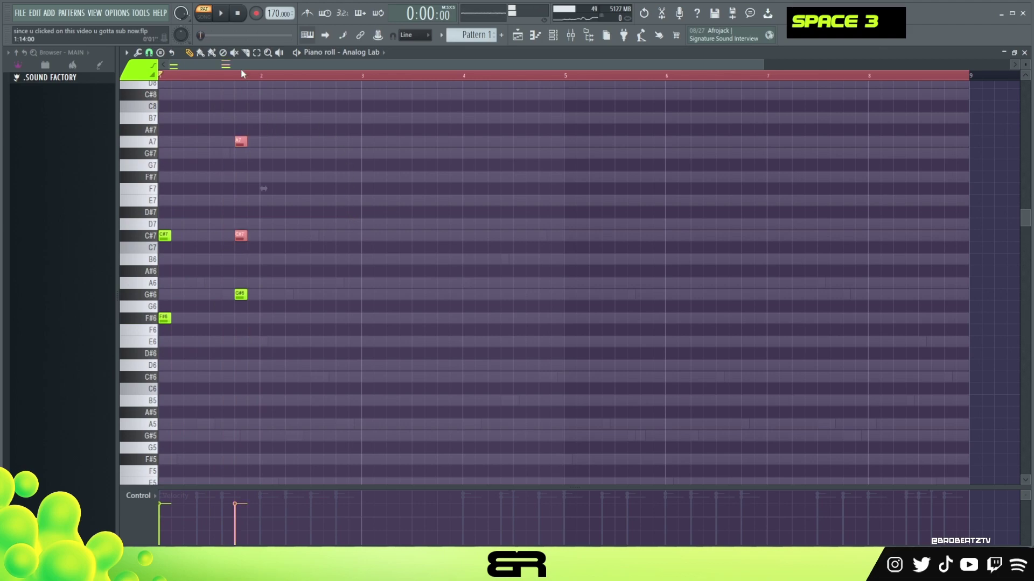
Play the pattern with the channel rack open to check the new chords against the other channels.
scroll(242, 68, "up", 3)
key("F6")
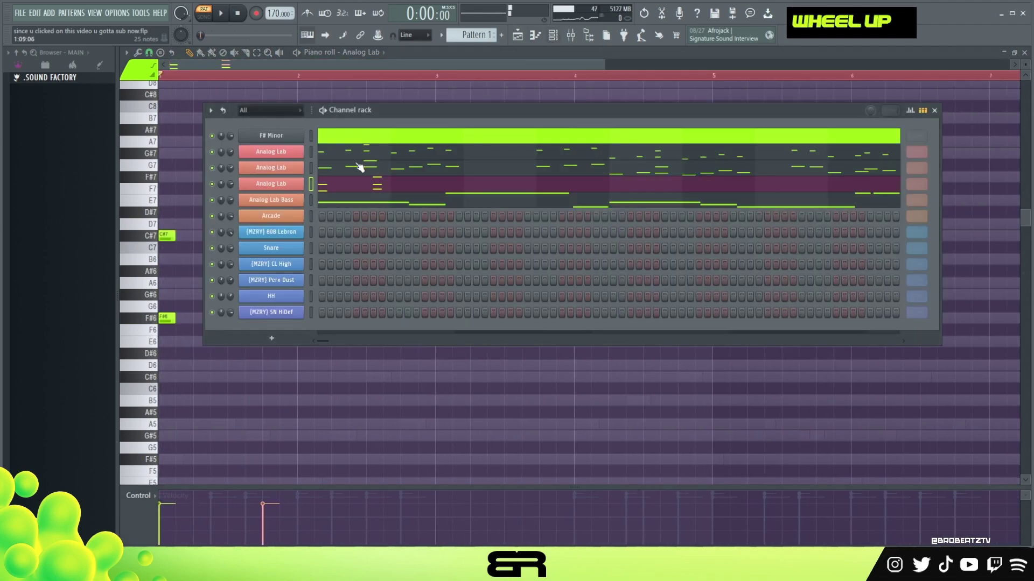
key("space")
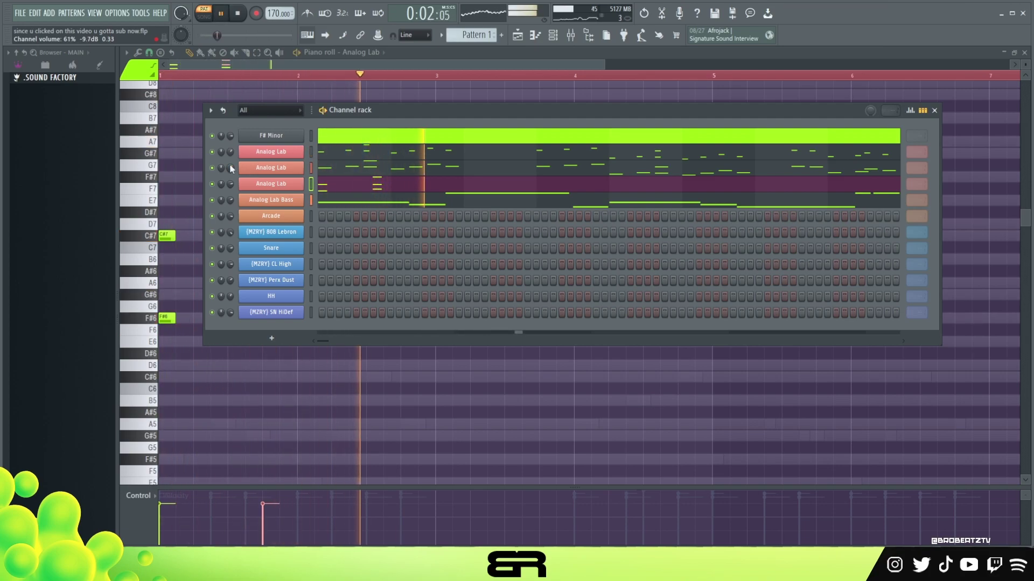
right_click(188, 139)
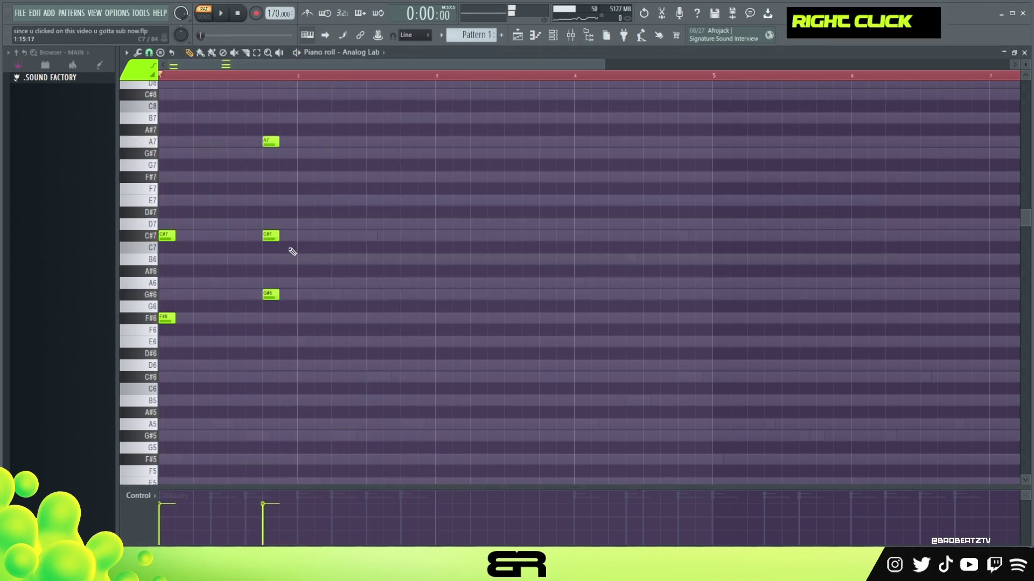
key("space")
Copy the G#6 note from late bar 1 to the same position in bar 2 and check it in playback.
left_click(265, 296, "ctrl")
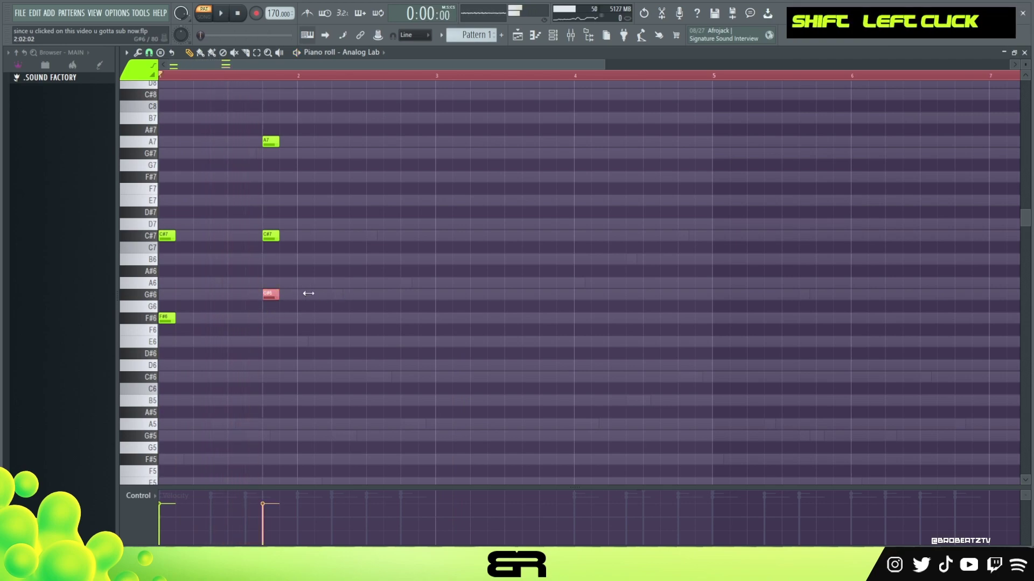
key("shift")
left_click_drag(302, 279, 268, 295)
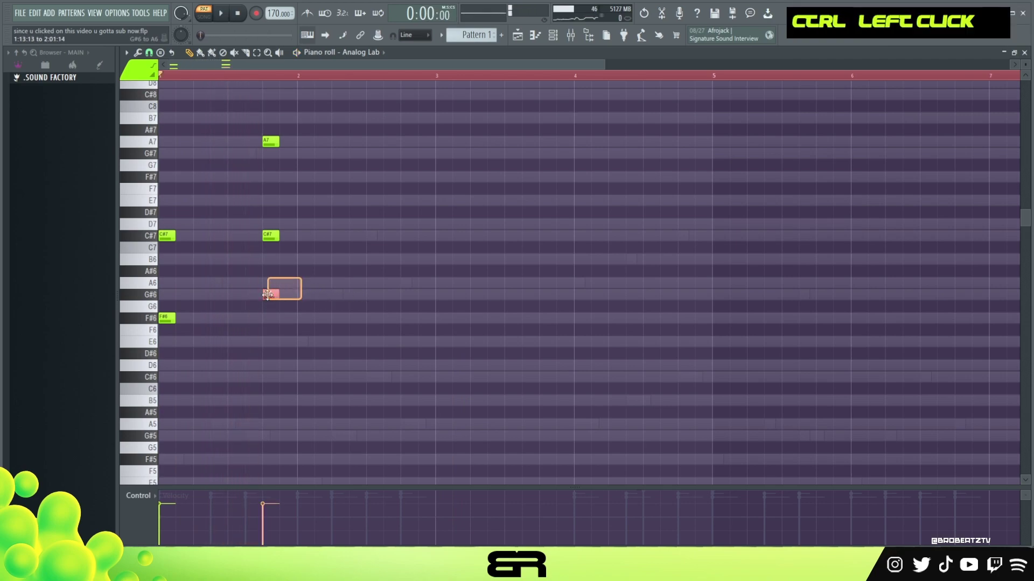
left_click_drag(370, 295, 401, 295)
key("space")
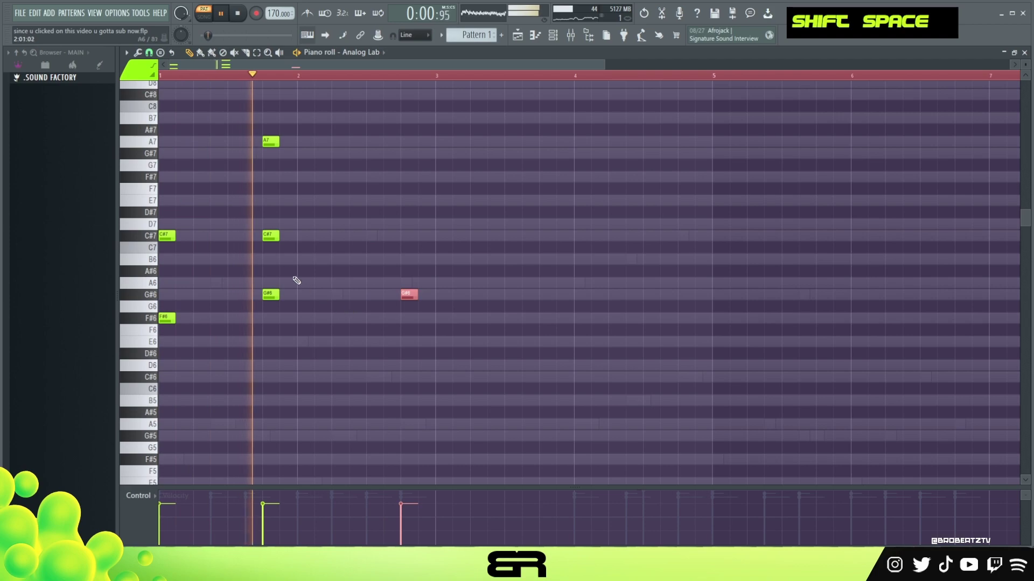
key("space")
Complete the late bar 2 chord by adding E7 above and C#6 below the G#6, checking playback.
left_click_drag(186, 220, 179, 237)
left_click_drag(270, 237, 409, 200)
left_click(404, 240, "ctrl")
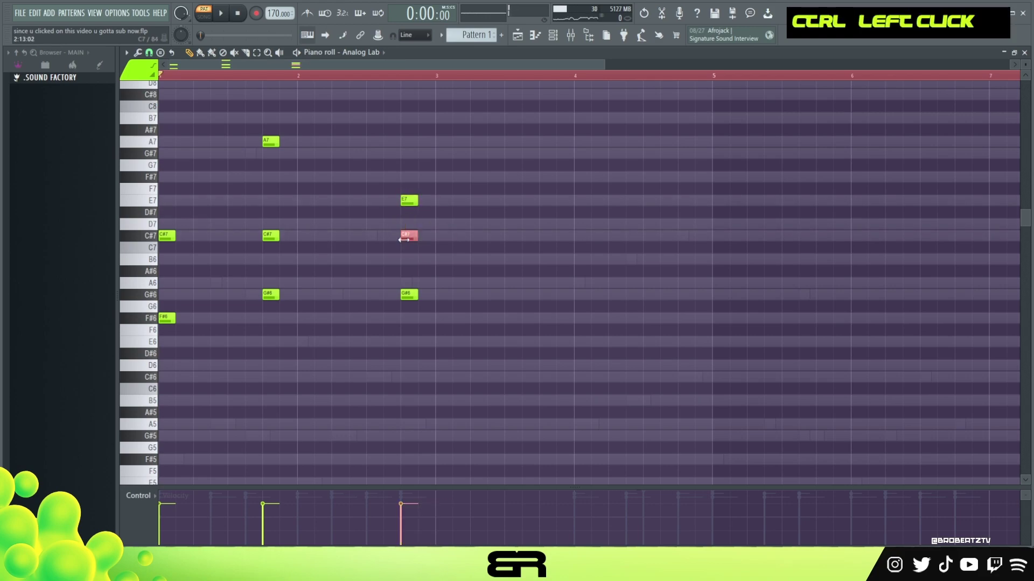
key("space")
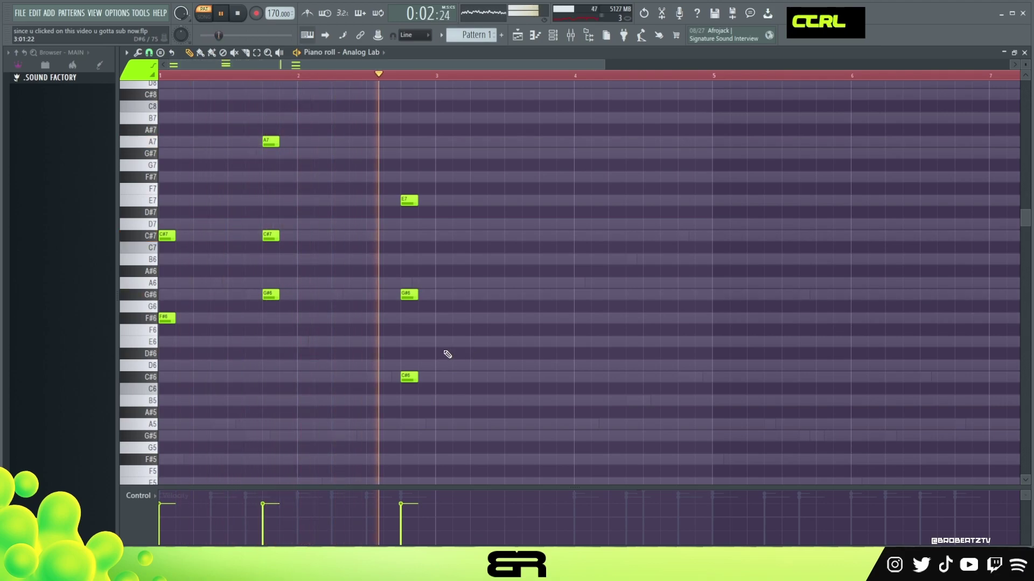
key("space")
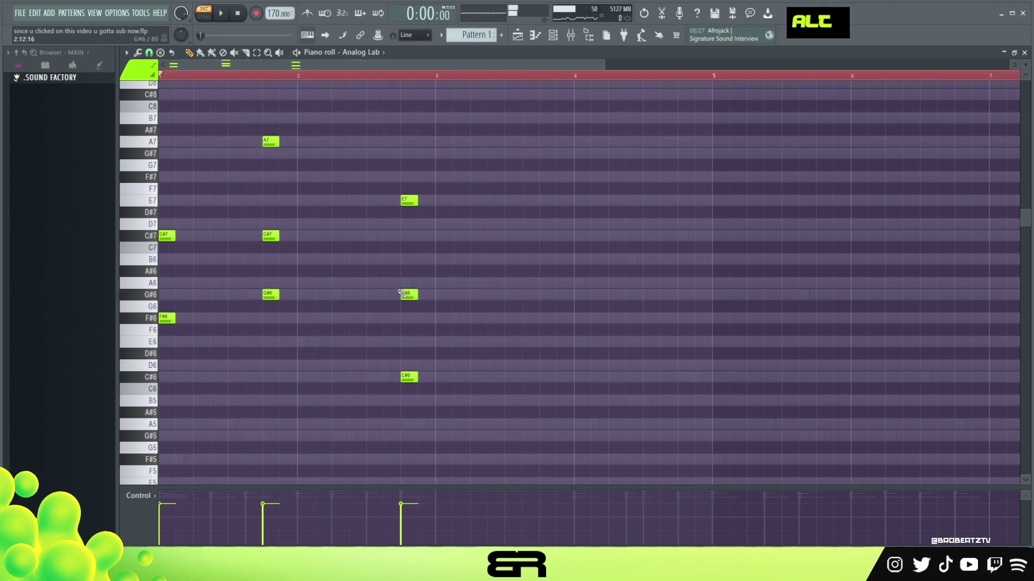
Duplicate all three chords so that the copies start at bar 5.
right_click(405, 291, "alt")
key("ctrl+a")
left_click_drag(161, 235, 724, 267, "shift")
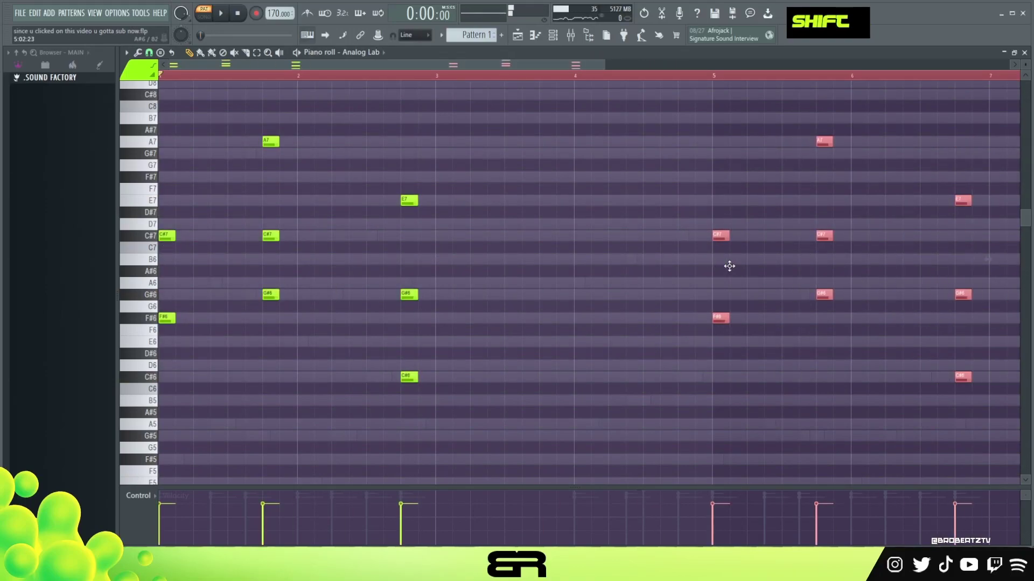
right_click(720, 280)
Add lead-in notes B6, A6 and F#6 just before the three duplicated chords, checking playback from the end of bar 4.
left_click_drag(554, 65, 721, 68)
left_click(391, 236, "ctrl")
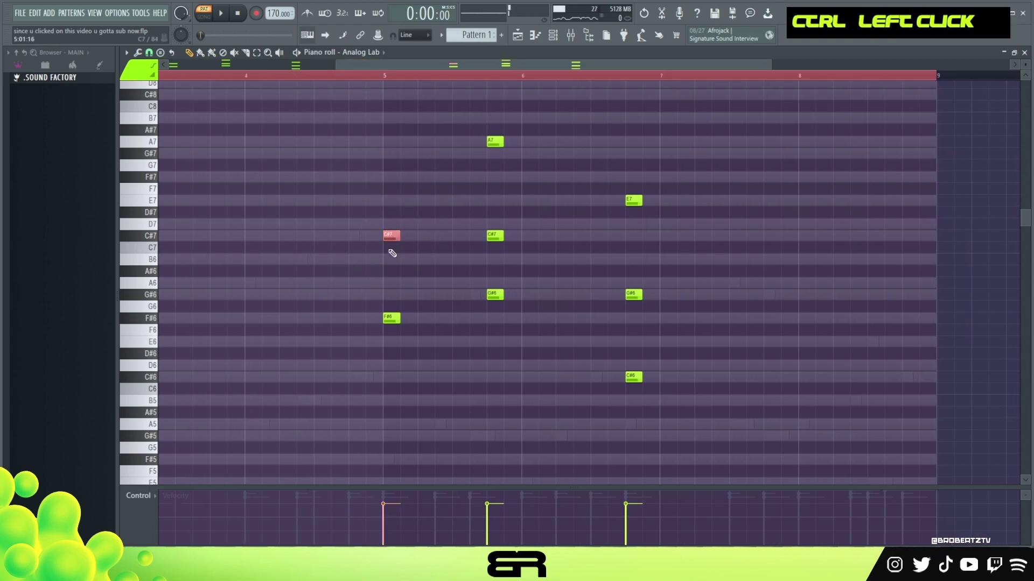
left_click_drag(392, 238, 369, 263)
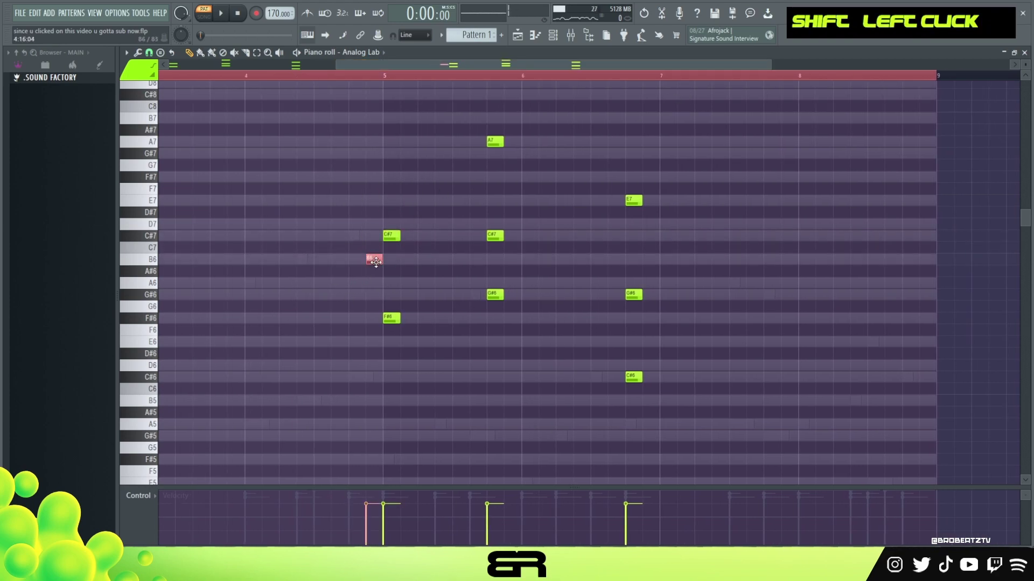
key("space")
left_click(353, 79)
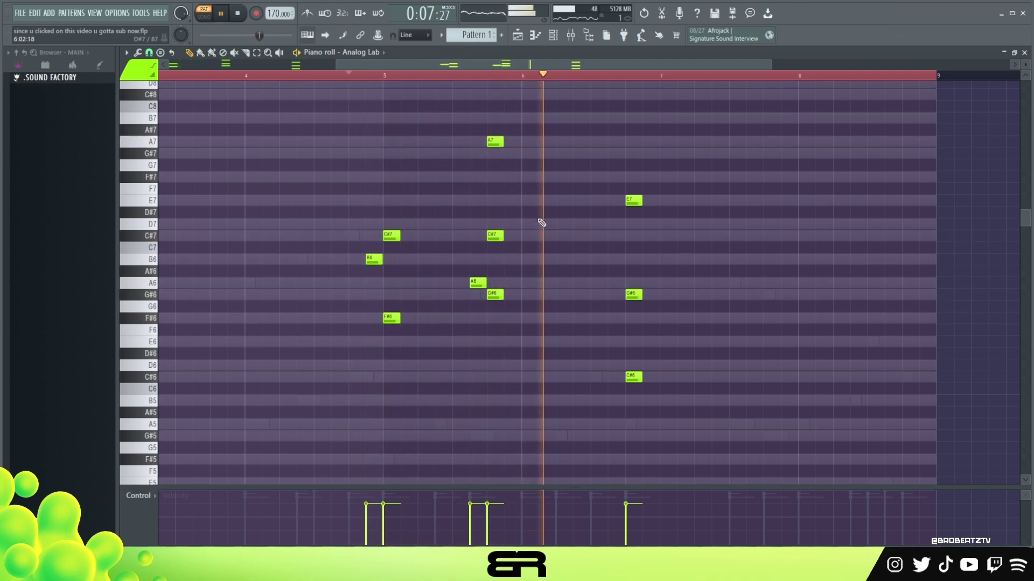
key("space")
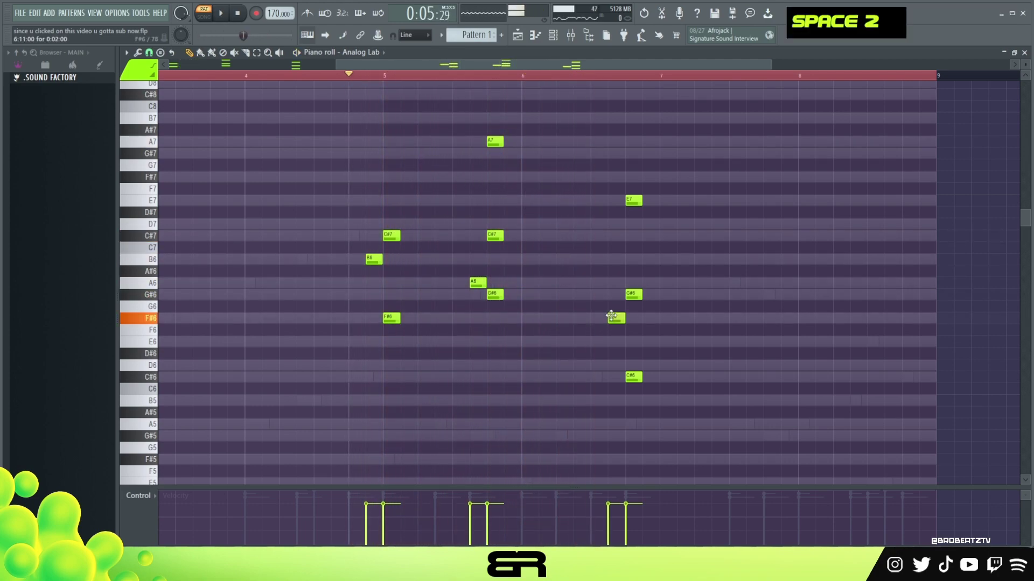
Add C#6 and E6 notes in bar 6 as a run up to the last chord and play it back.
left_click(574, 341)
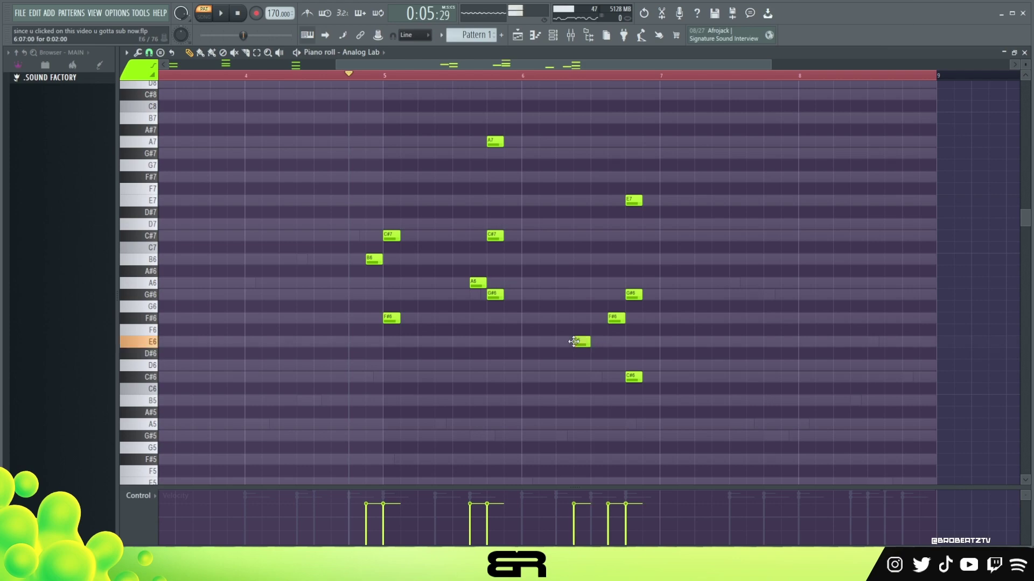
left_click(557, 376)
key("space")
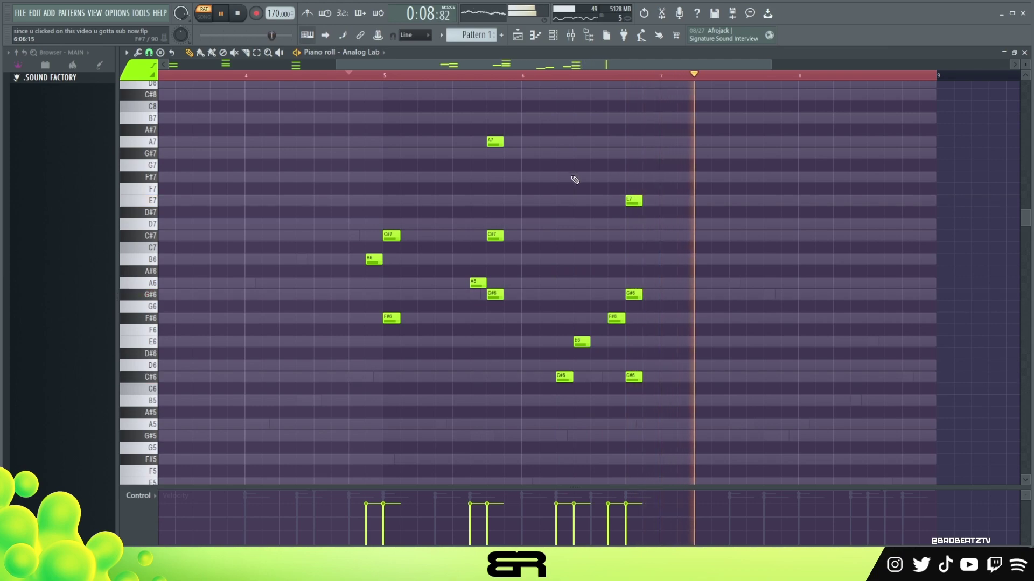
key("space")
key("space")
Lower the velocity of the B6, A6, E6 and F#6 lead-in notes and play the section back.
left_click_drag(613, 305, 574, 349, "ctrl")
key("space")
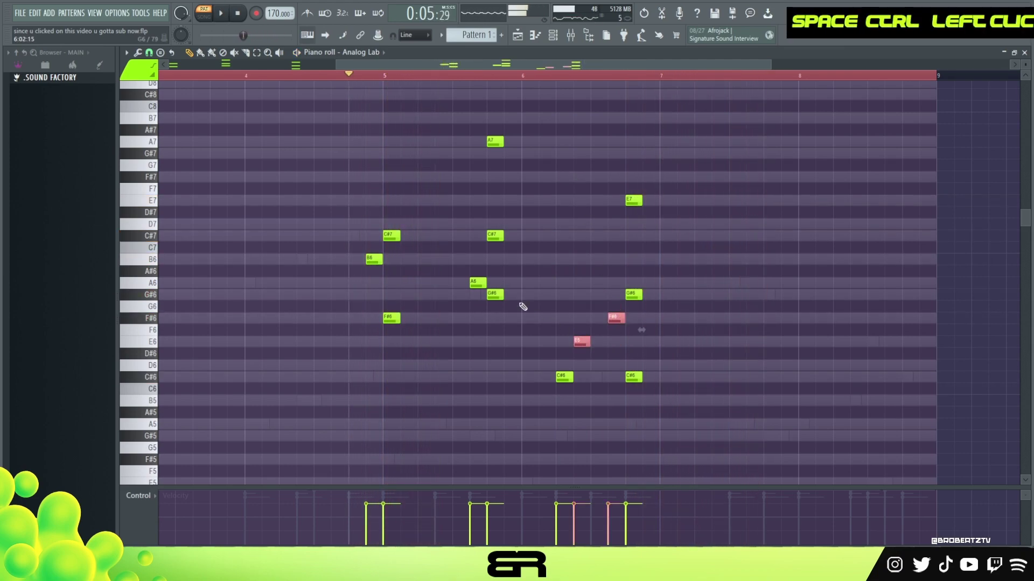
right_click(392, 270)
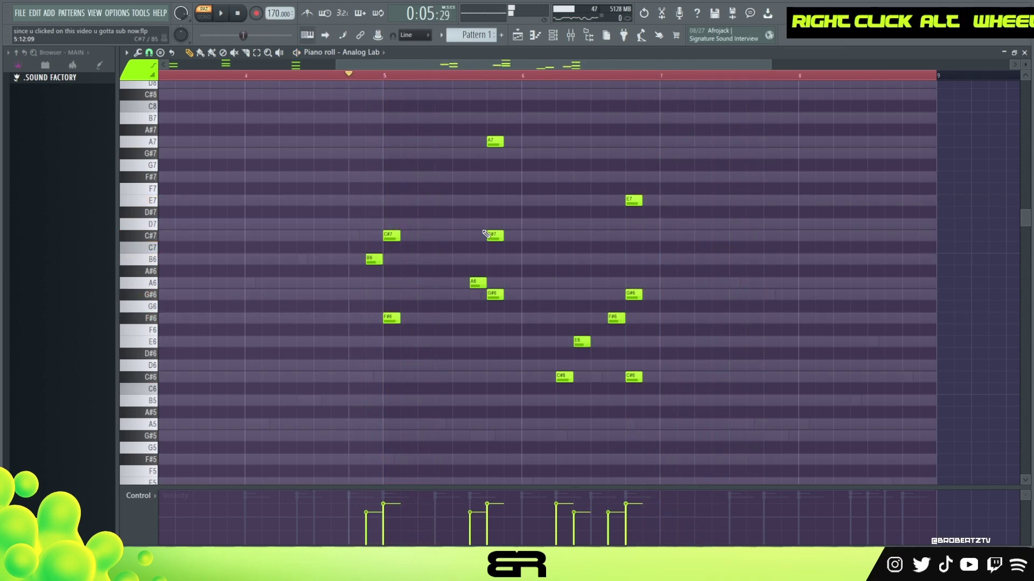
key("space")
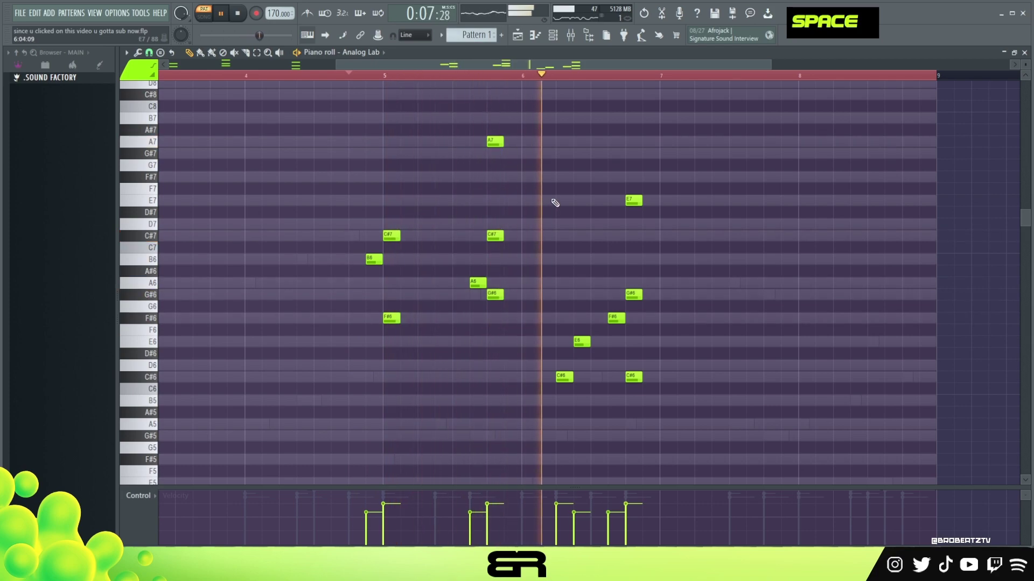
right_click(563, 213, "ctrl")
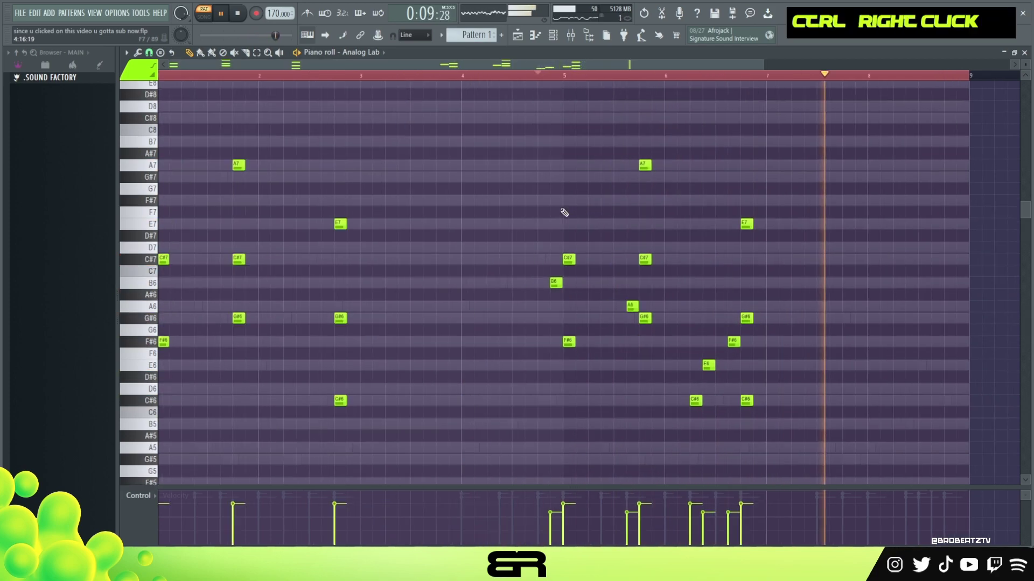
key("space")
double_click(209, 75)
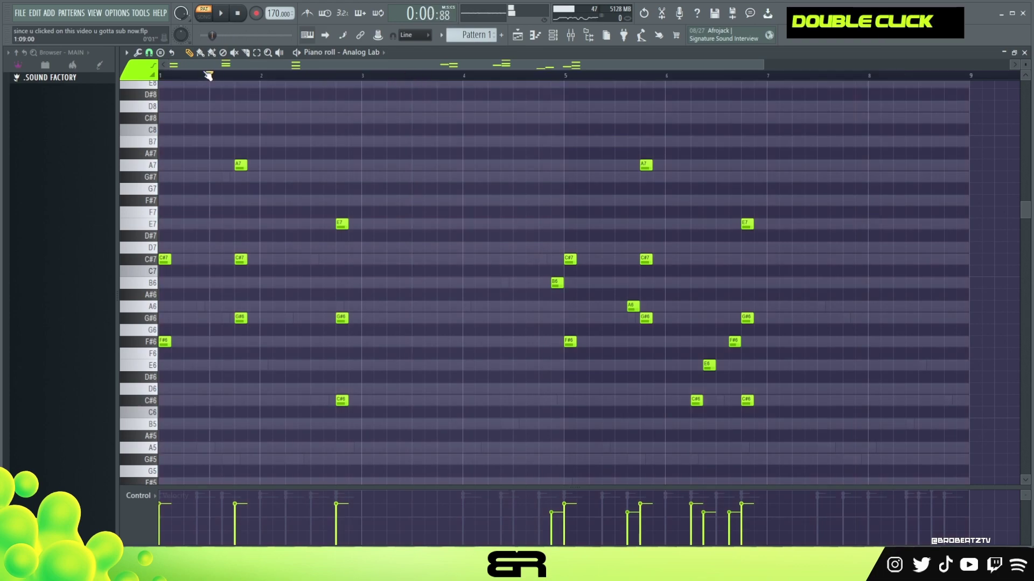
Show the channel rack, view the Arcade plugin with its Frostbite preset, and close the plugin window.
scroll(364, 157, "down", 2)
scroll(402, 240, "up", 2)
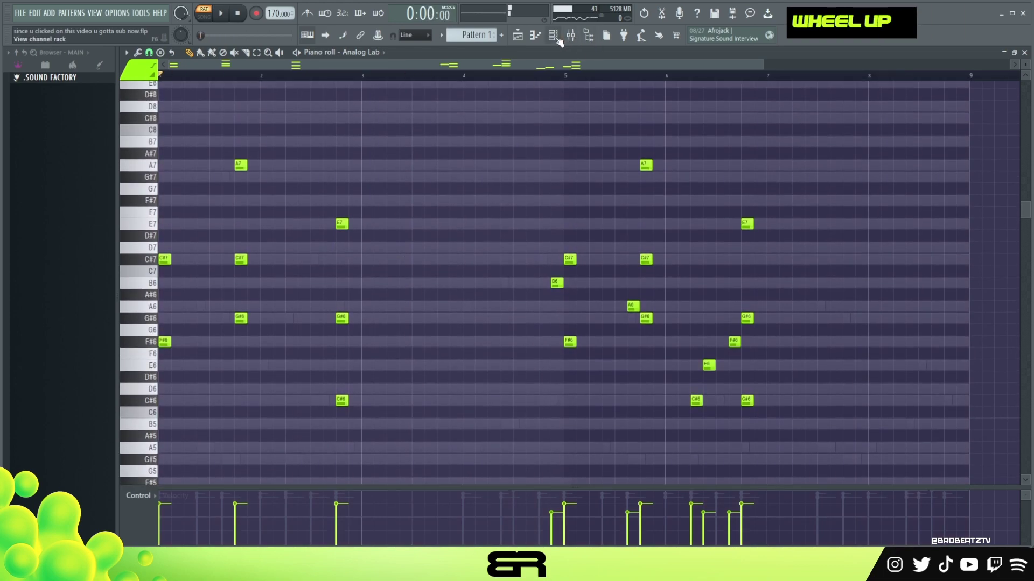
left_click(558, 41)
left_click_drag(355, 110, 365, 97)
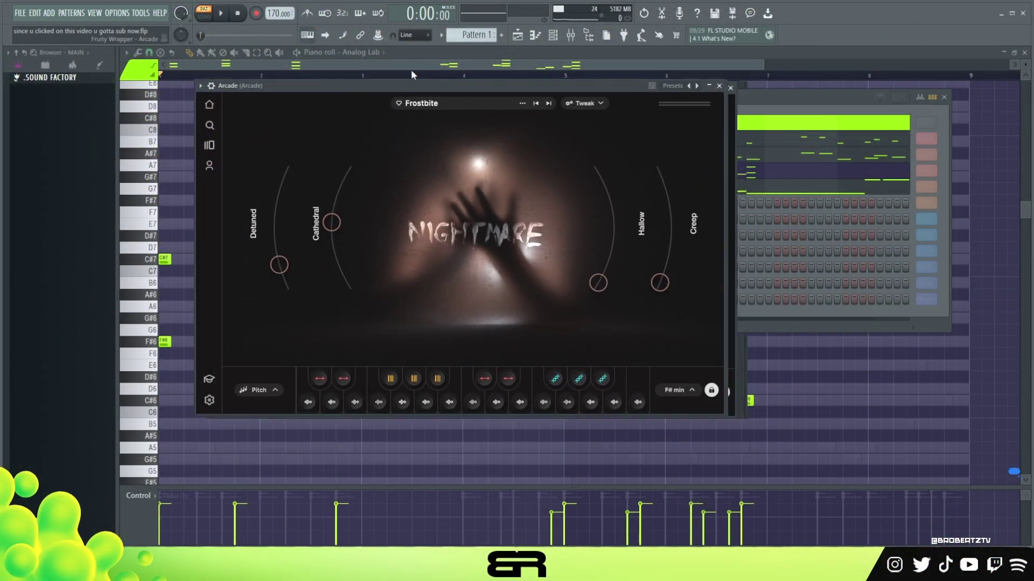
left_click_drag(490, 76, 762, 168)
left_click_drag(567, 165, 362, 78)
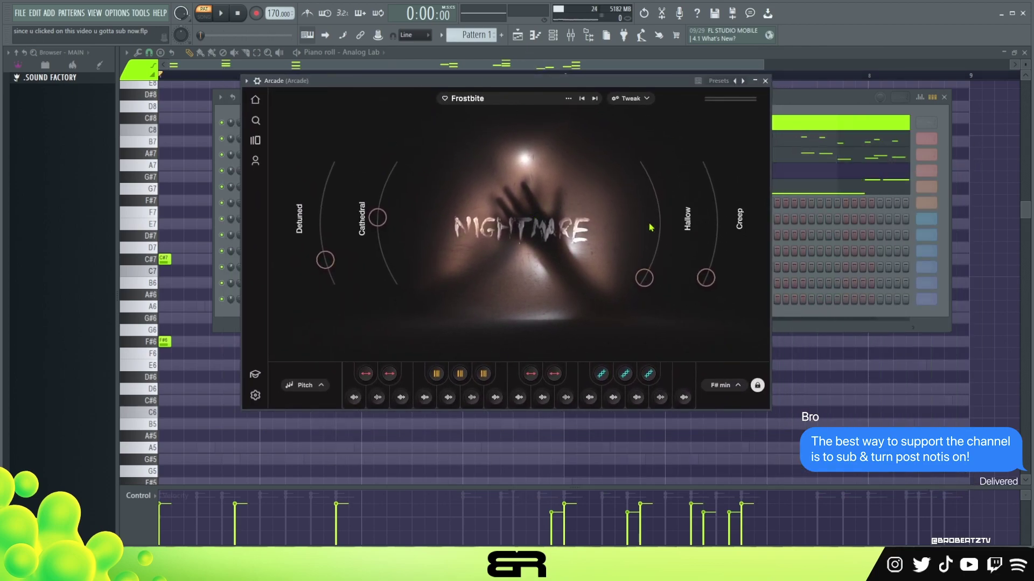
left_click(765, 81)
Open the Arcade channel's empty piano roll.
right_click(303, 206)
left_click(345, 204)
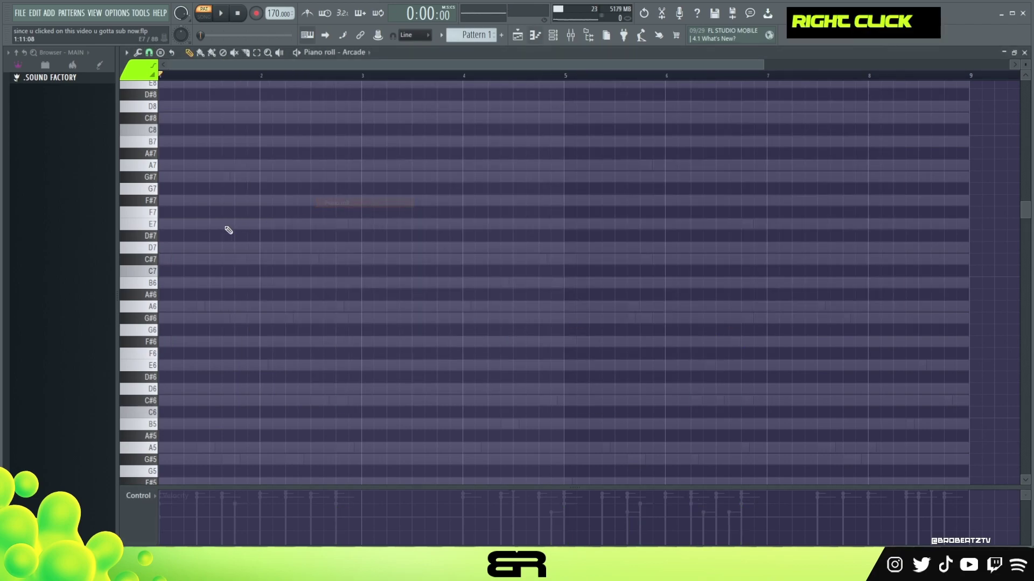
scroll(231, 157, "down", 2)
scroll(226, 161, "up", 2)
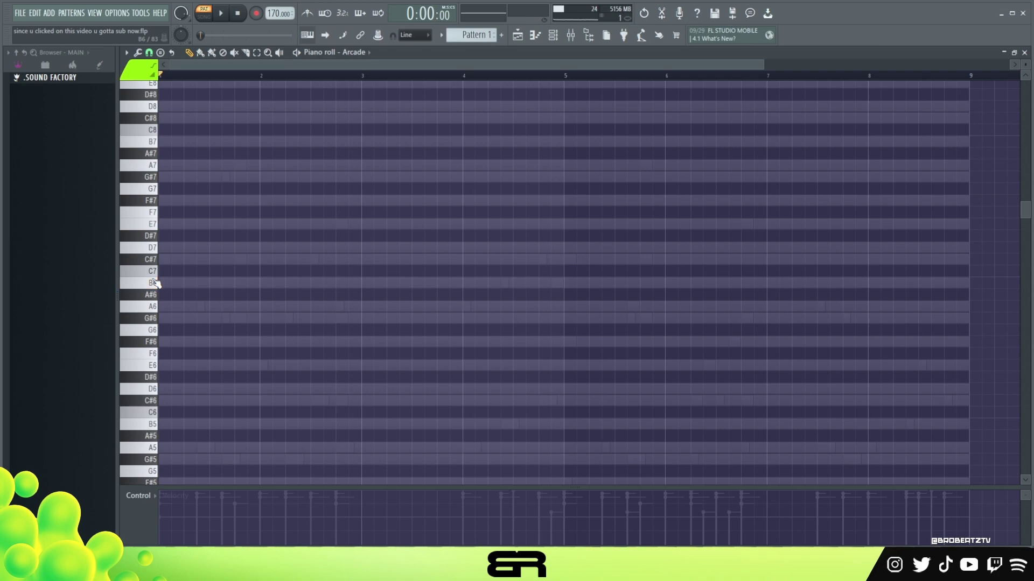
Play the pattern repeatedly while auditioning Arcade keys around C6, B5 and A5 to find a starting note.
scroll(155, 284, "down", 3)
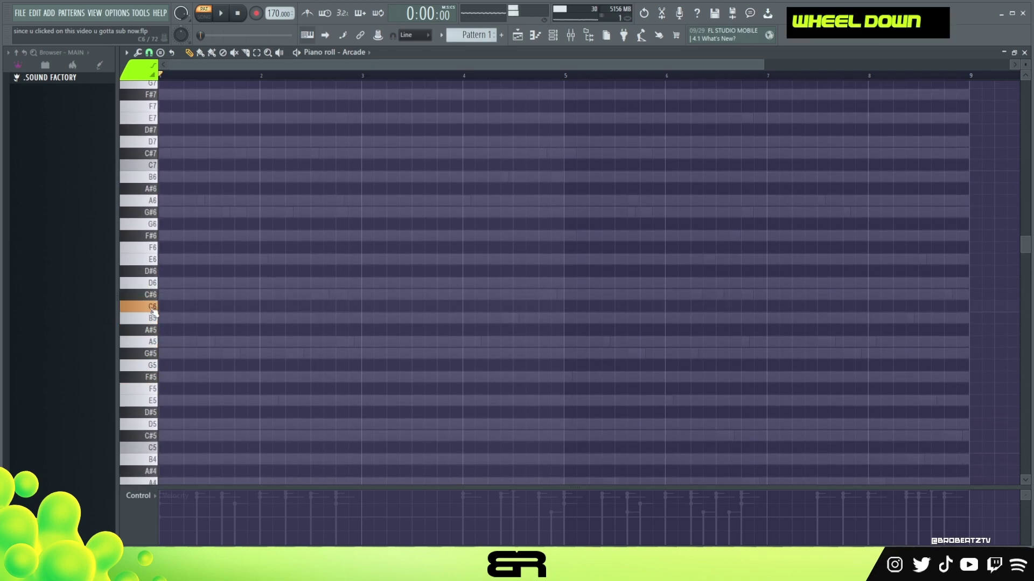
key("space")
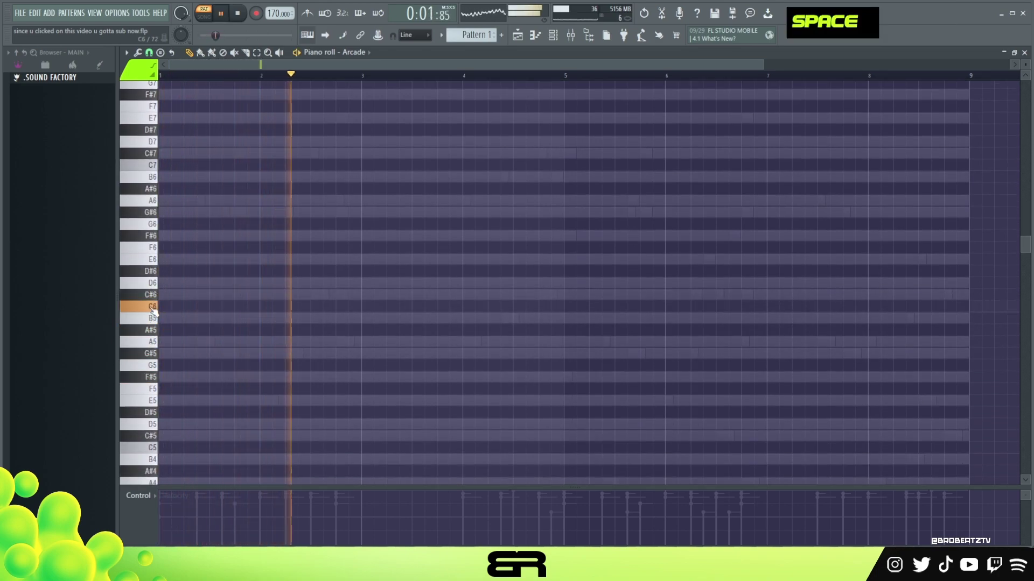
key("space")
key("space")
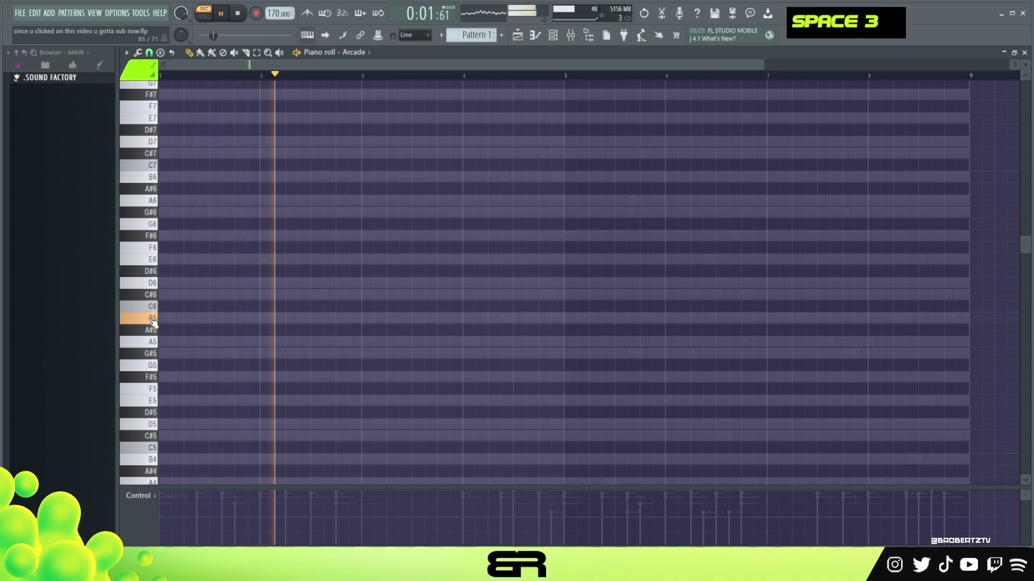
key("space")
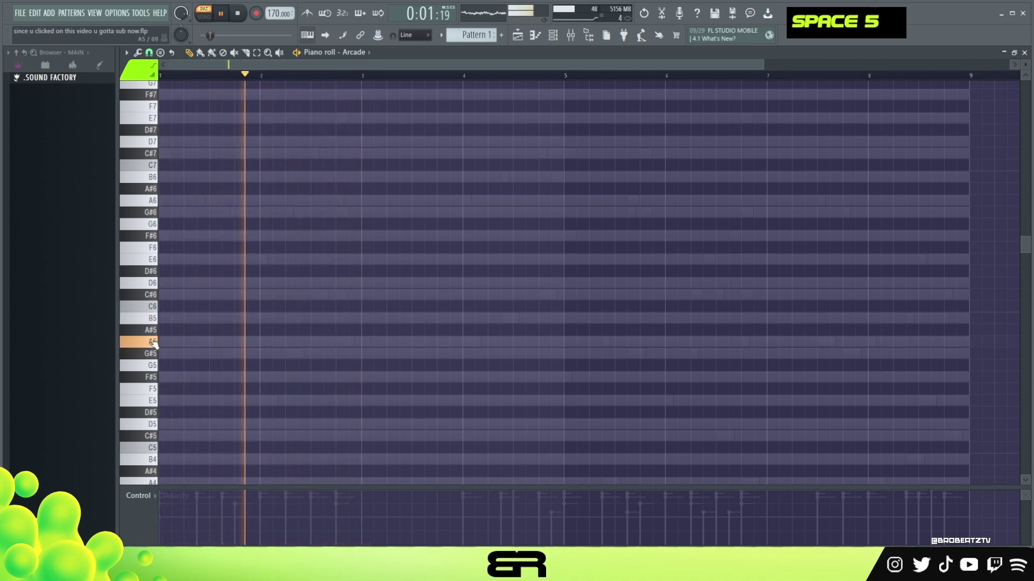
key("space")
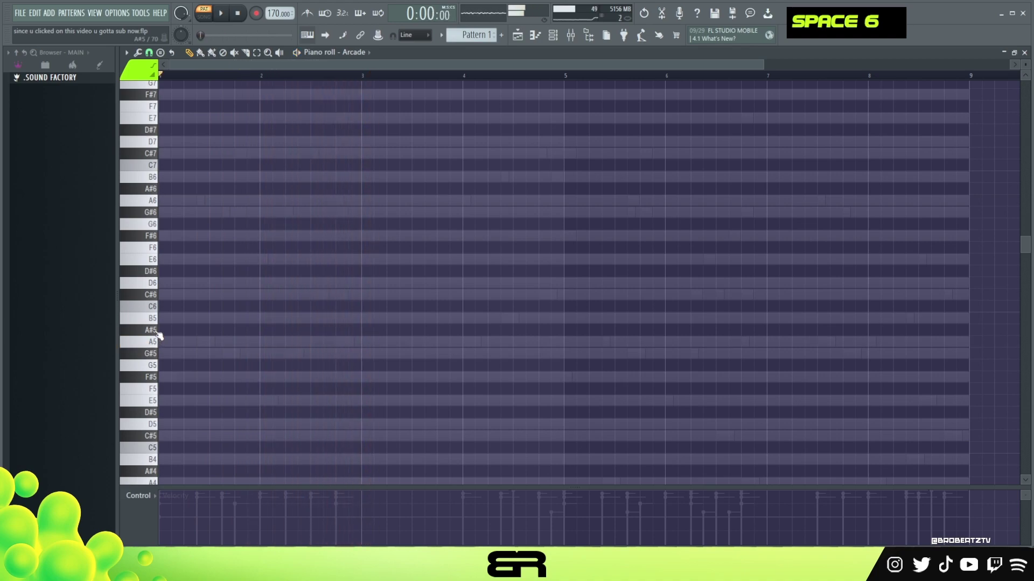
Mute the second and third Analog Lab channels, show the Arcade plugin briefly and close its window.
scroll(154, 340, "down", 1)
left_click(555, 35)
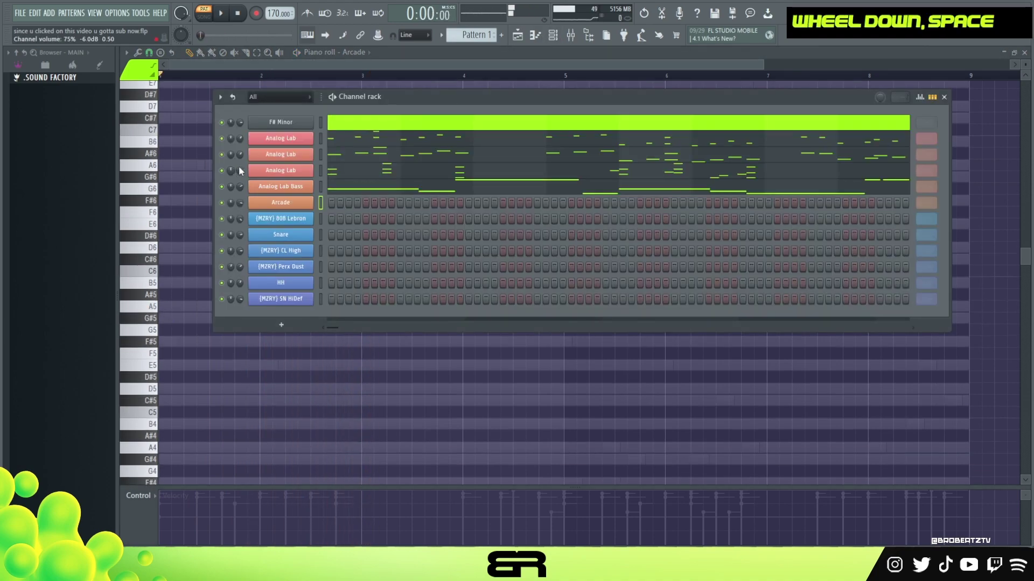
double_click(222, 170)
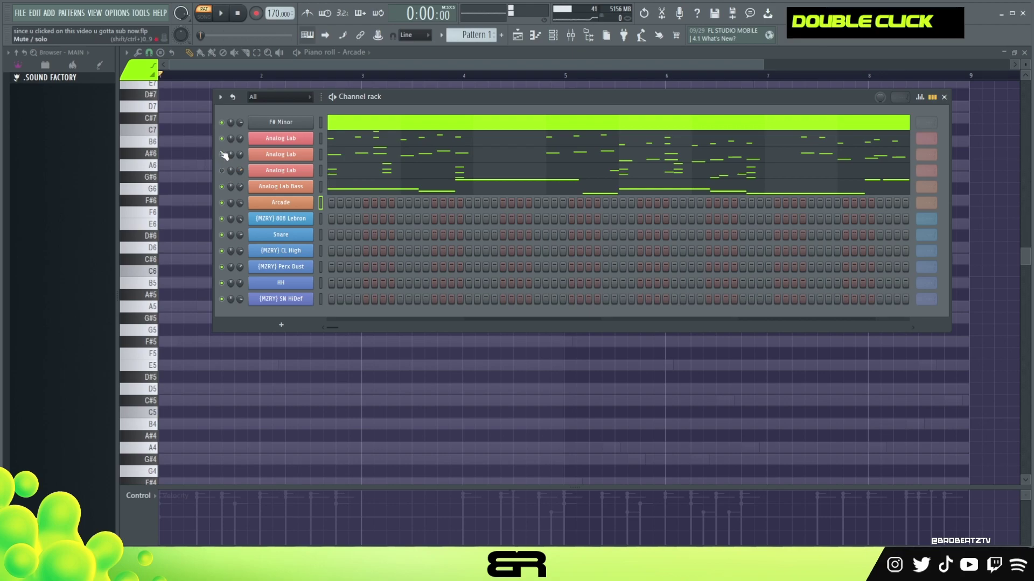
left_click(281, 202)
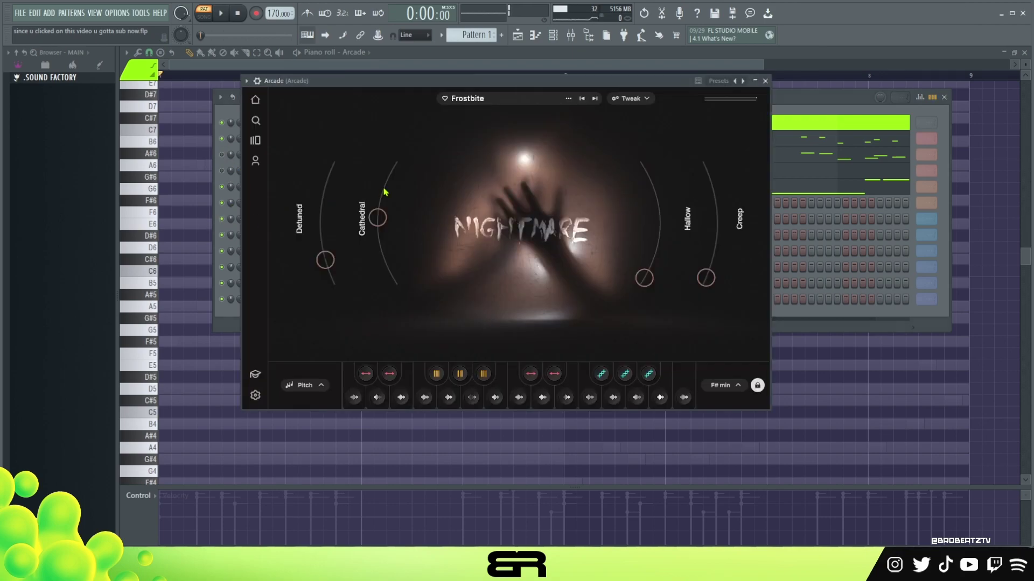
left_click(765, 81)
Add an A5 note at the start of the Arcade part, stretch it to about two and a half bars and play it.
right_click(168, 306)
key("space")
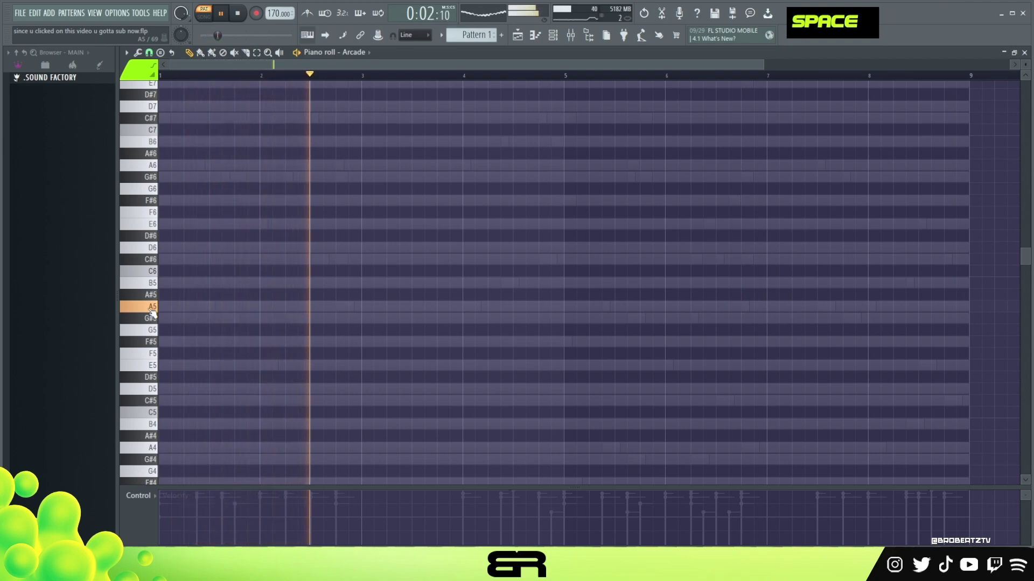
key("space")
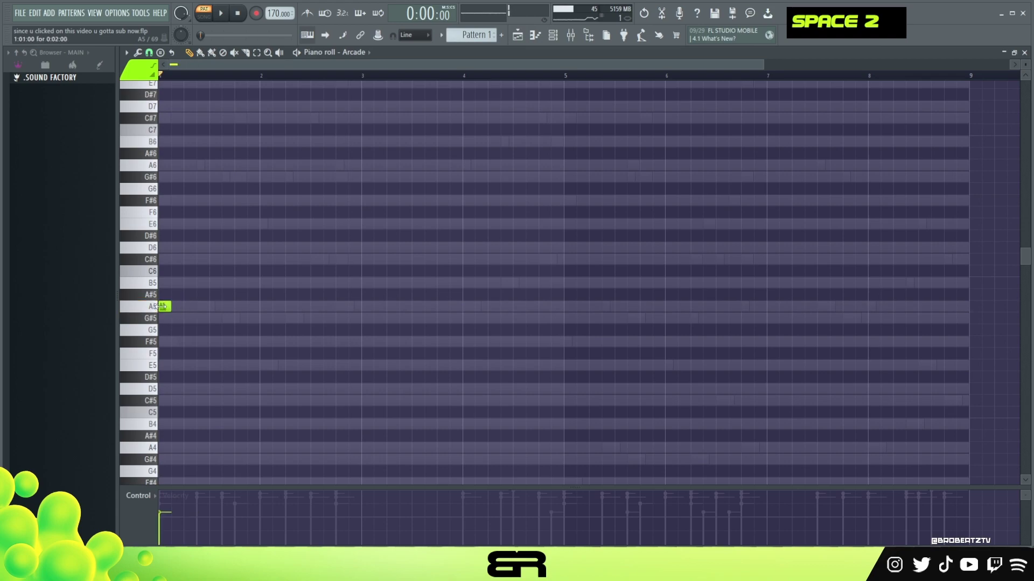
key("alt")
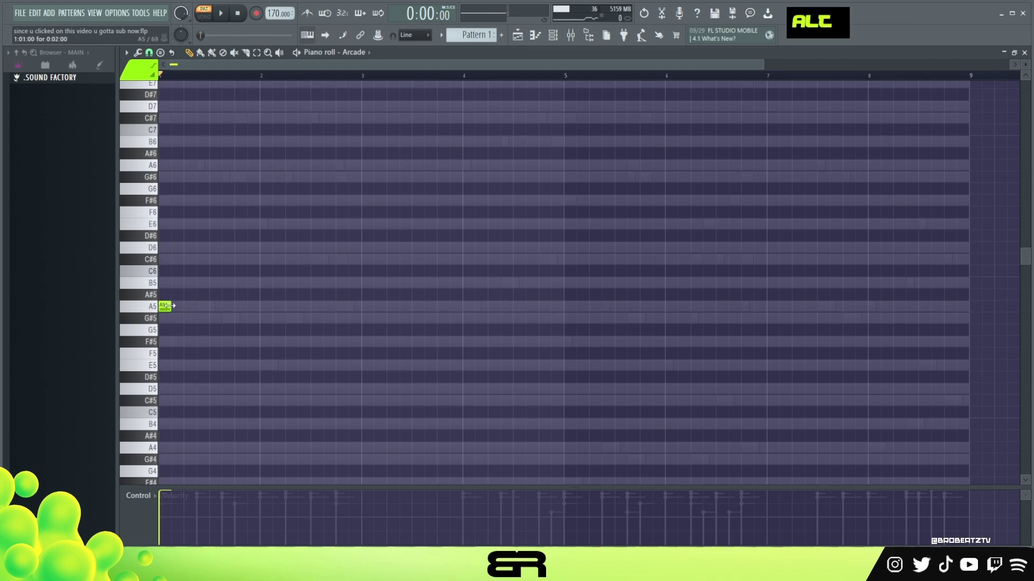
left_click_drag(170, 306, 407, 306)
key("space")
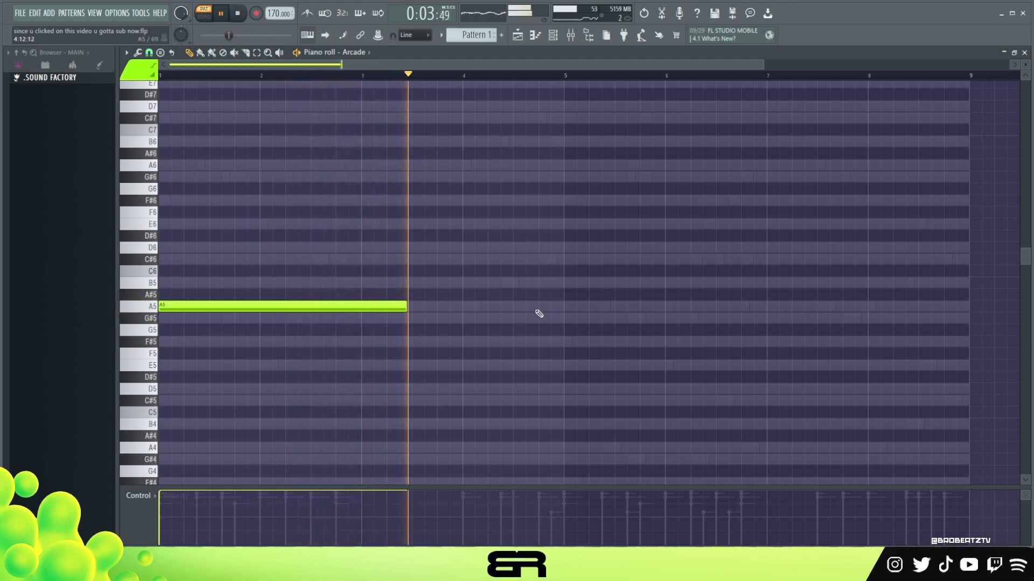
Duplicate the long Arcade A5 note to the start of bar 5.
key("space")
left_click(177, 304, "ctrl")
mouse_move(175, 295)
left_mouse_down("shift")
mouse_move(334, 302)
mouse_move(315, 294)
left_mouse_up("shift")
right_click(259, 292)
left_click_drag(246, 306, 586, 305)
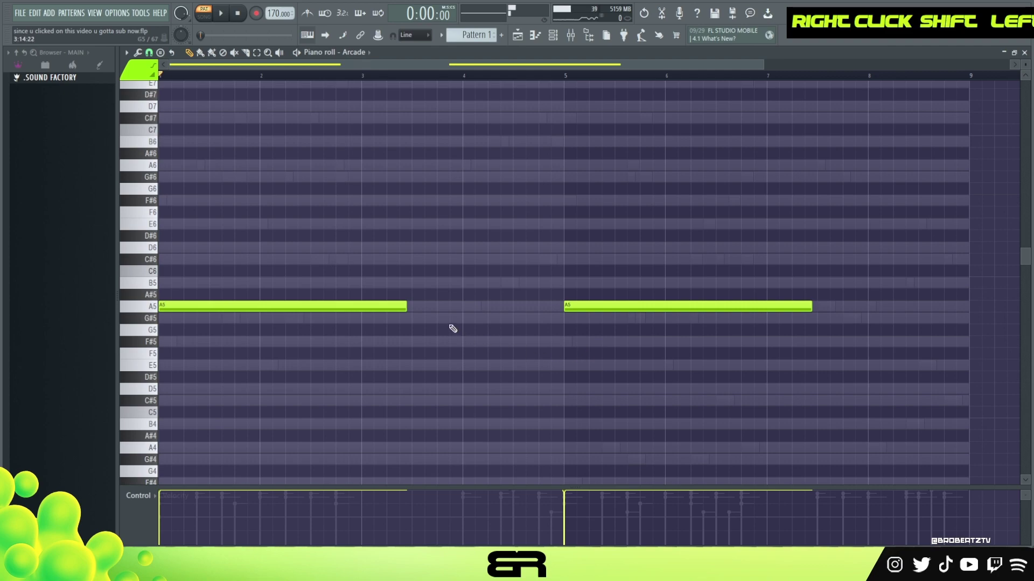
Audition lower Arcade keys against playback, add an E4 note spanning bar 8, and play from just before bar 5.
scroll(369, 267, "down", 3)
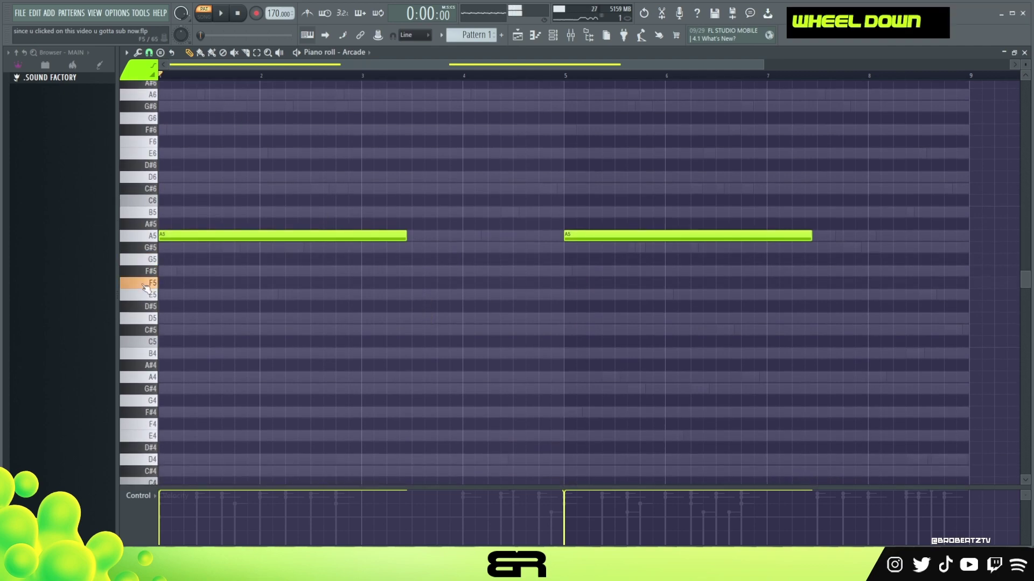
key("space")
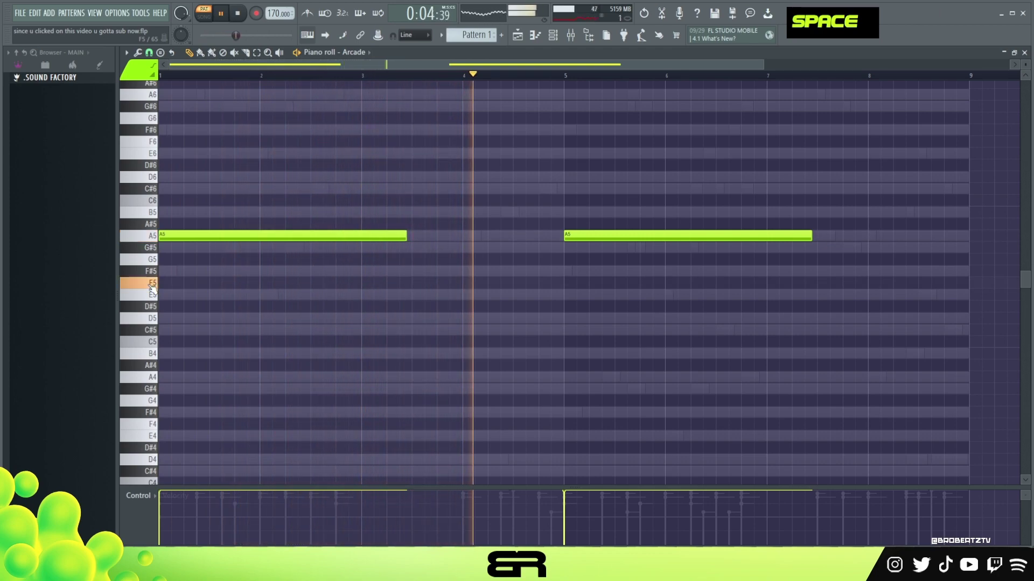
key("space")
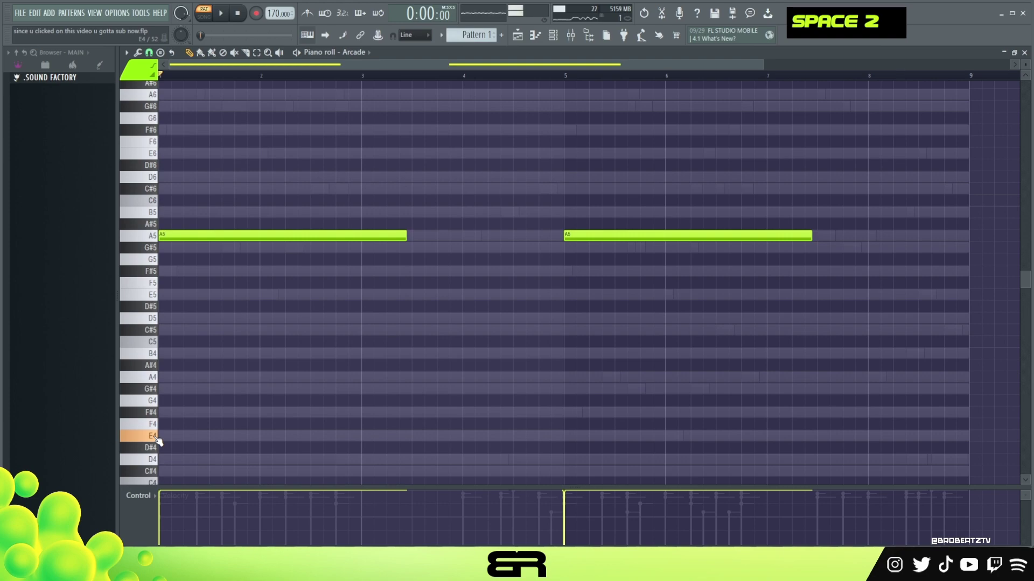
left_click(377, 436)
left_click_drag(379, 437, 664, 449)
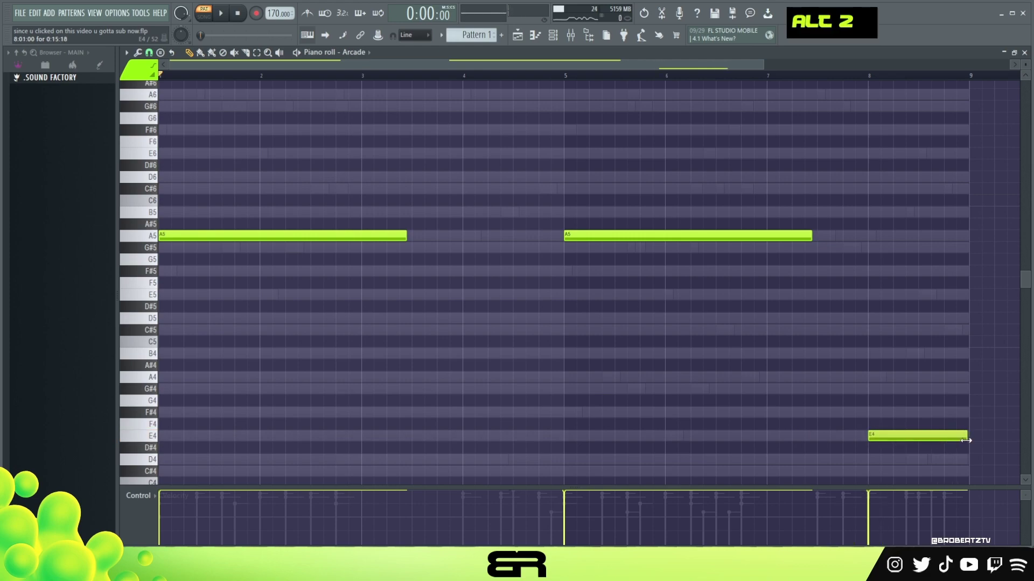
right_click(552, 75)
key("space")
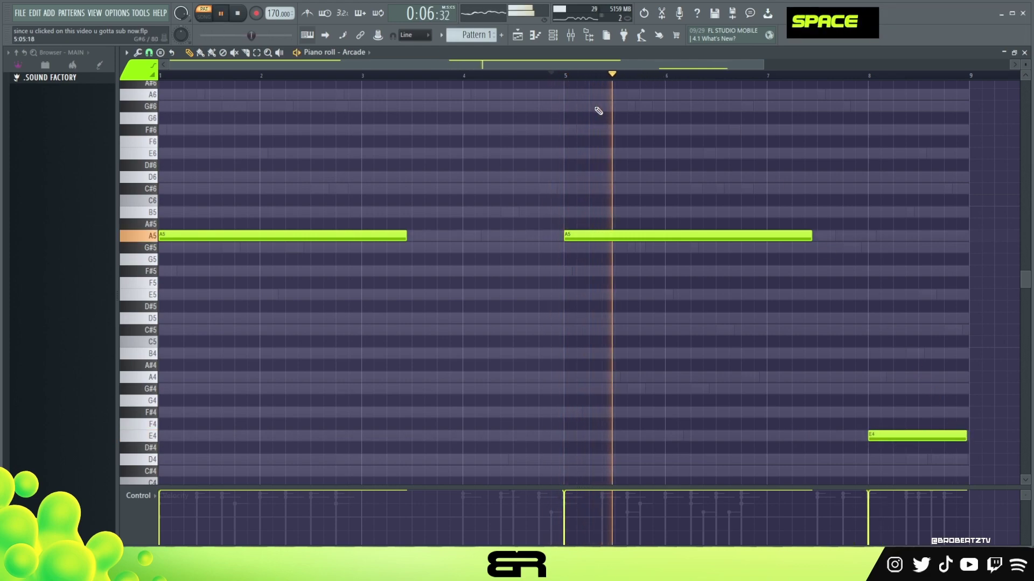
Unmute the second and third Analog Lab channels and set the third one's volume to 67% while the pattern plays.
key("F6")
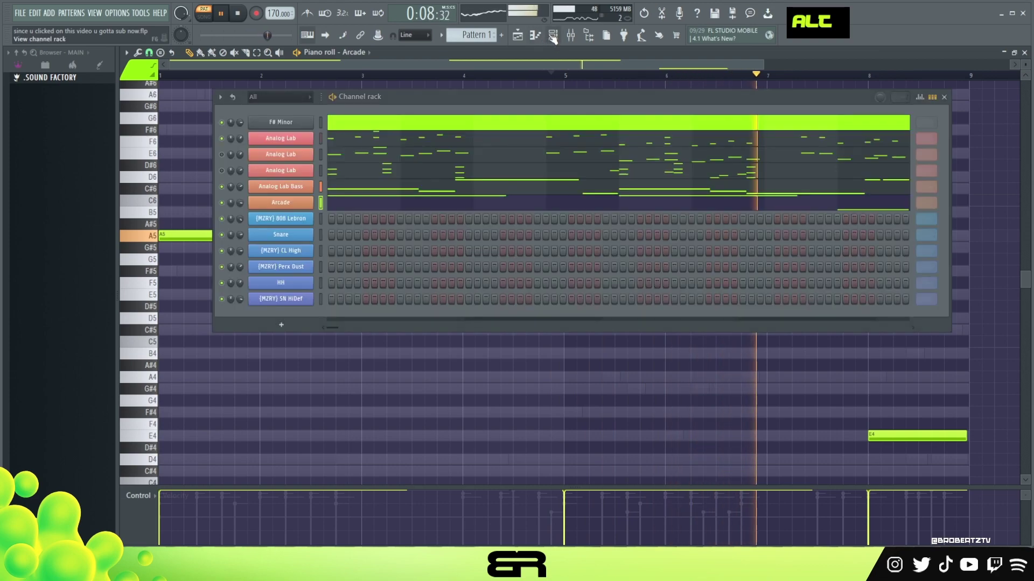
double_click(240, 171)
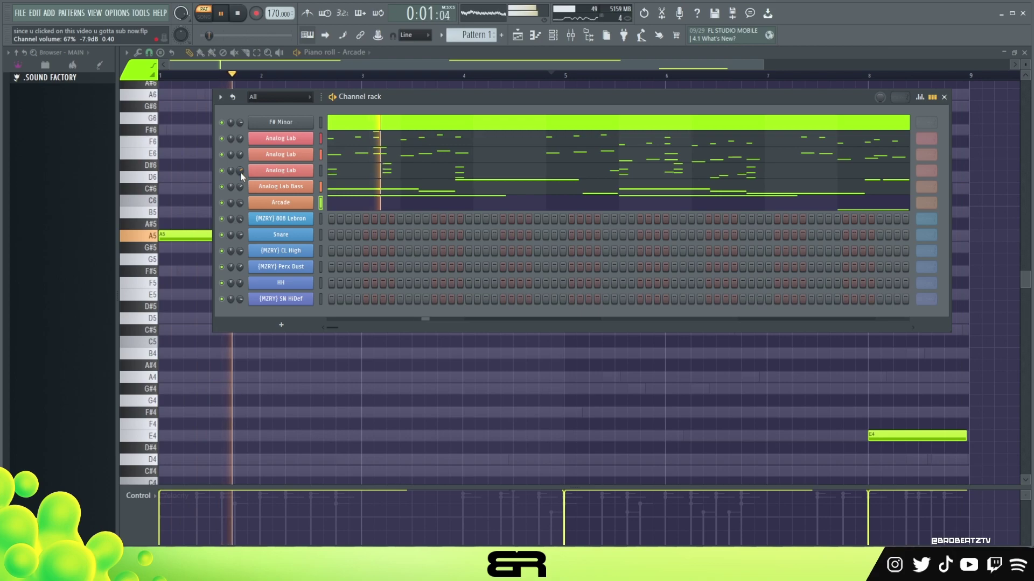
left_click_drag(405, 98, 398, 92)
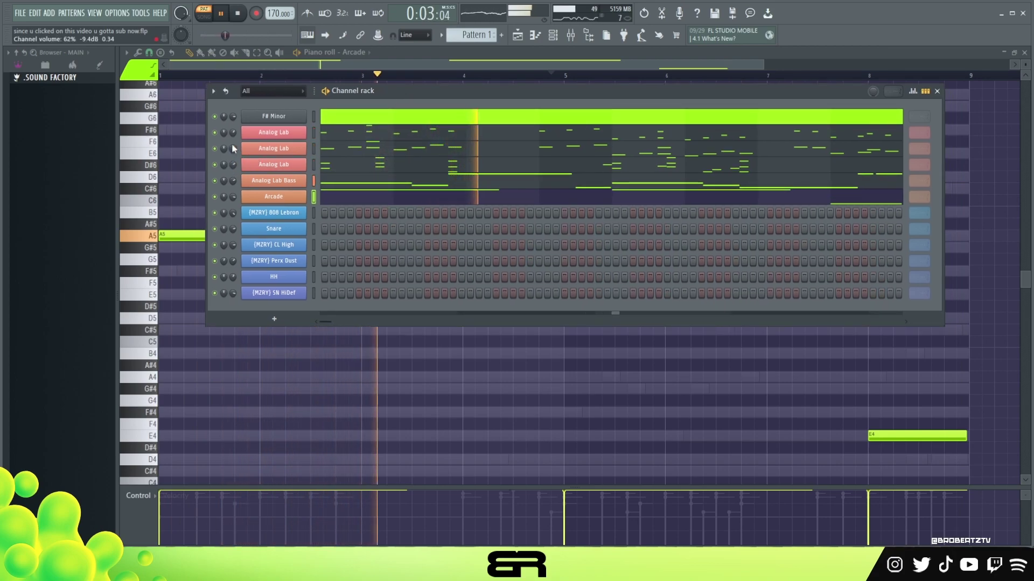
left_click_drag(233, 164, 233, 151)
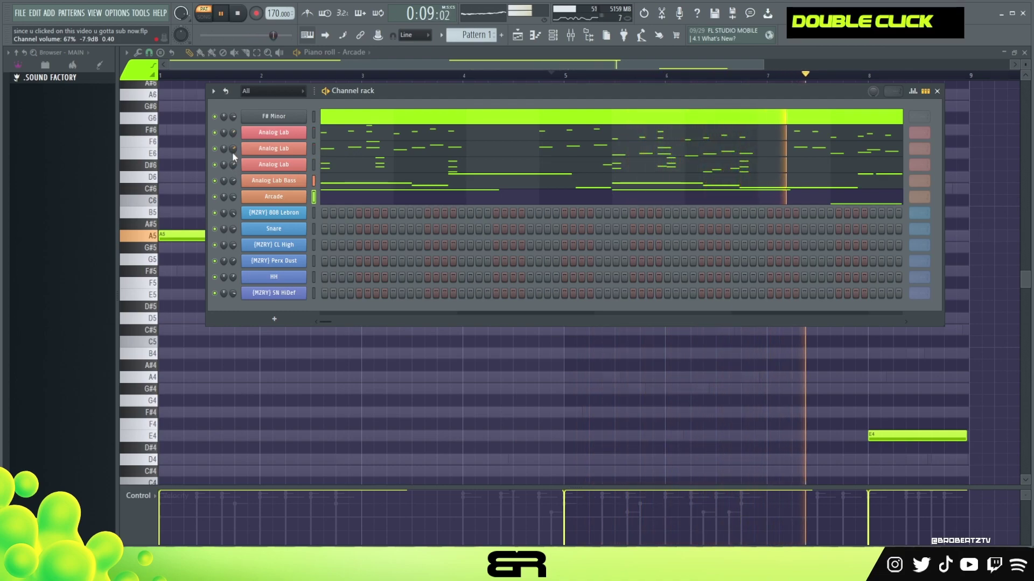
key("space")
Copy the Analog Lab Bass notes to the (MZRY) 808 Lebron channel and open its piano roll.
left_click_drag(382, 86, 374, 114)
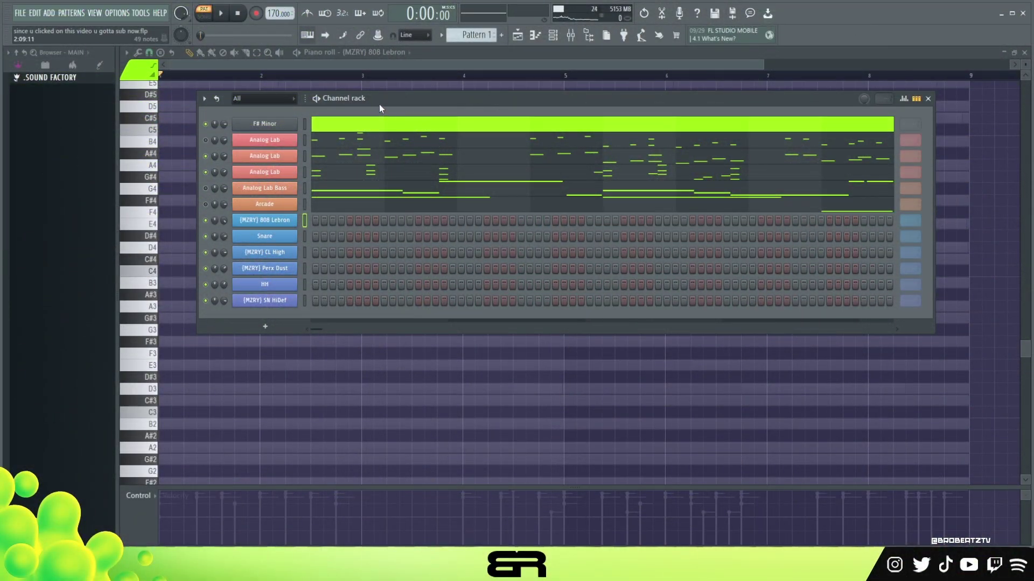
left_click_drag(379, 106, 381, 101)
right_click(285, 184)
left_click(404, 188)
right_click(291, 214)
left_click(439, 234)
double_click(418, 213)
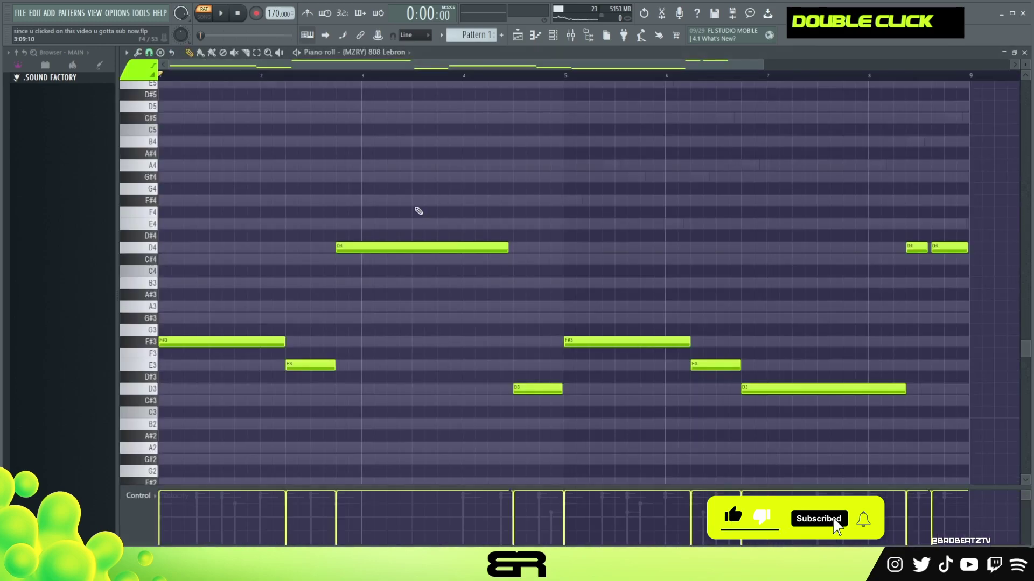
Shorten all the 808 notes to two steps each.
key("ctrl+a")
key("shift+d")
right_click(402, 236)
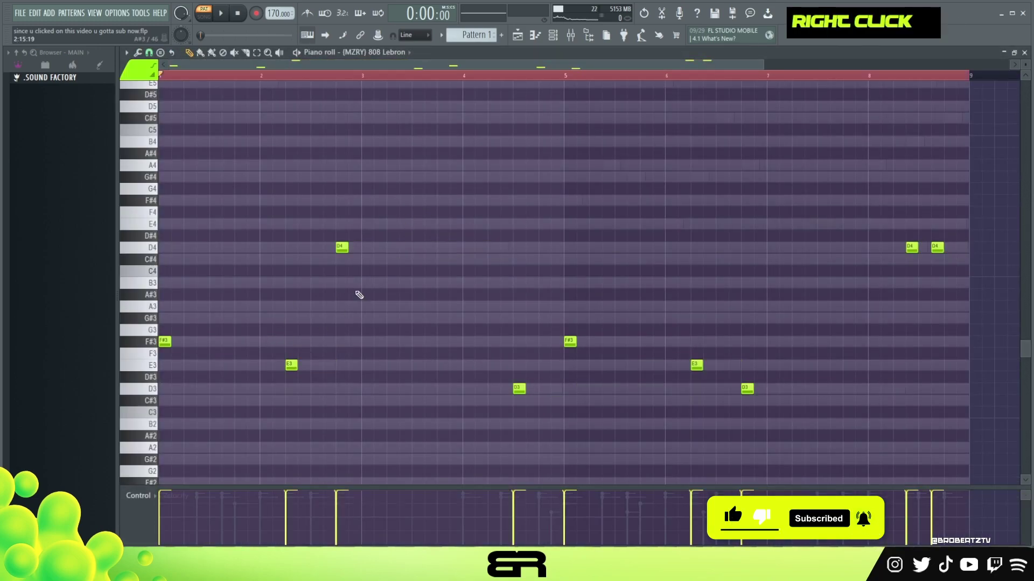
scroll(401, 313, "up", 7)
right_click(293, 335)
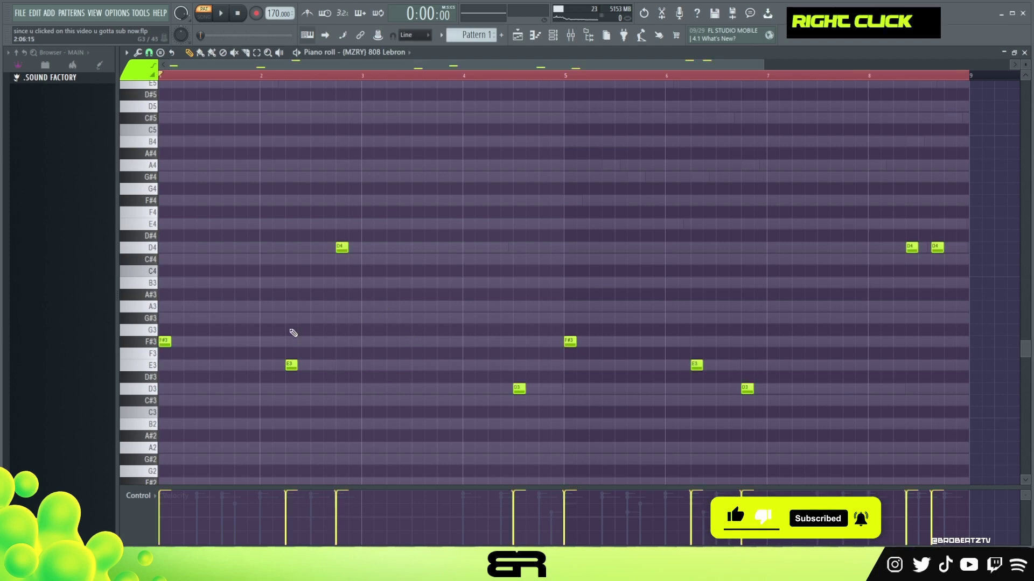
Transpose all the 808 notes up two octaves and play them back.
key("space")
key("ctrl+Up")
key("ctrl+a")
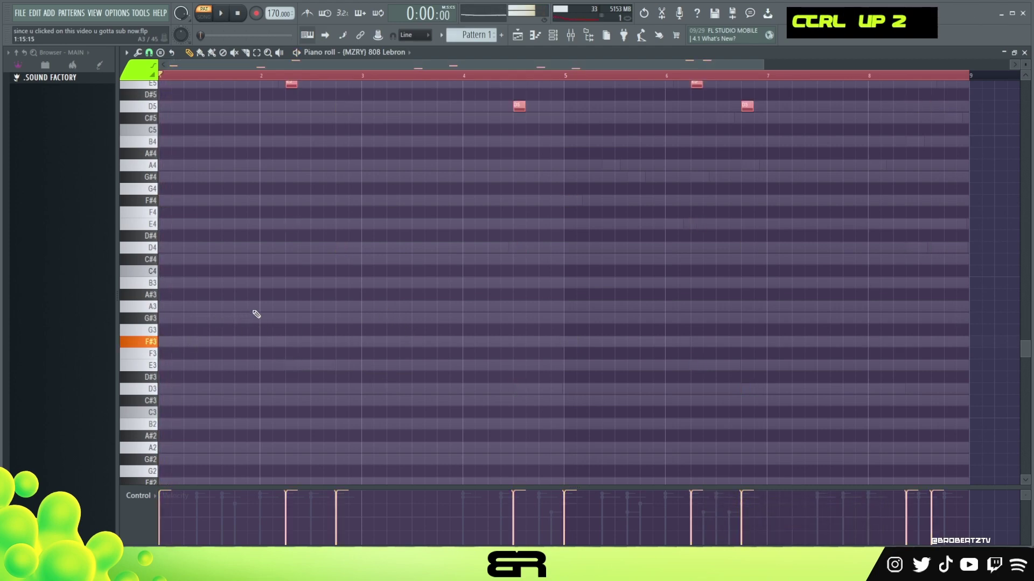
scroll(261, 310, "up", 5)
right_click(250, 308)
key("space")
key("space")
Add an E5 note about one bar long directly after bar 2's short E5 in the 808 part and replay it.
left_click(301, 295)
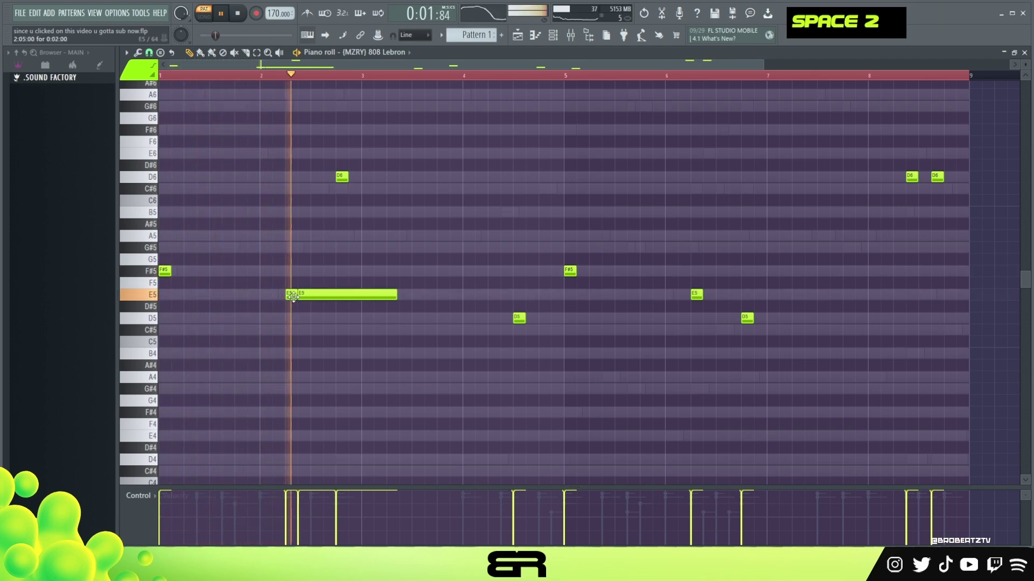
key("space")
key("space")
Lower the 808's D6 note in bar 2 by one octave to D5 and listen to the change.
left_click(341, 176, "ctrl")
key("ctrl+Down")
right_click(420, 304)
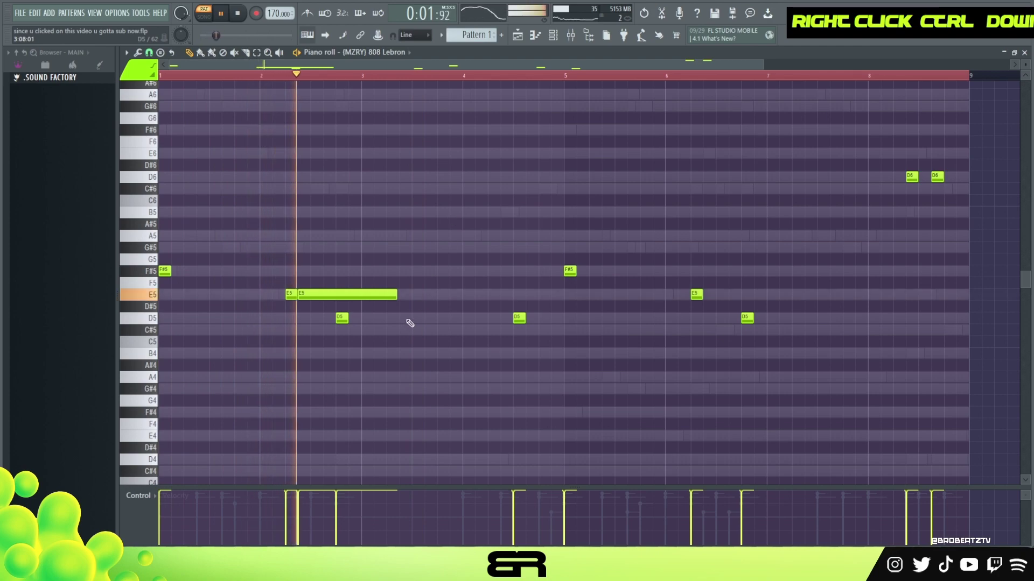
right_click(410, 354)
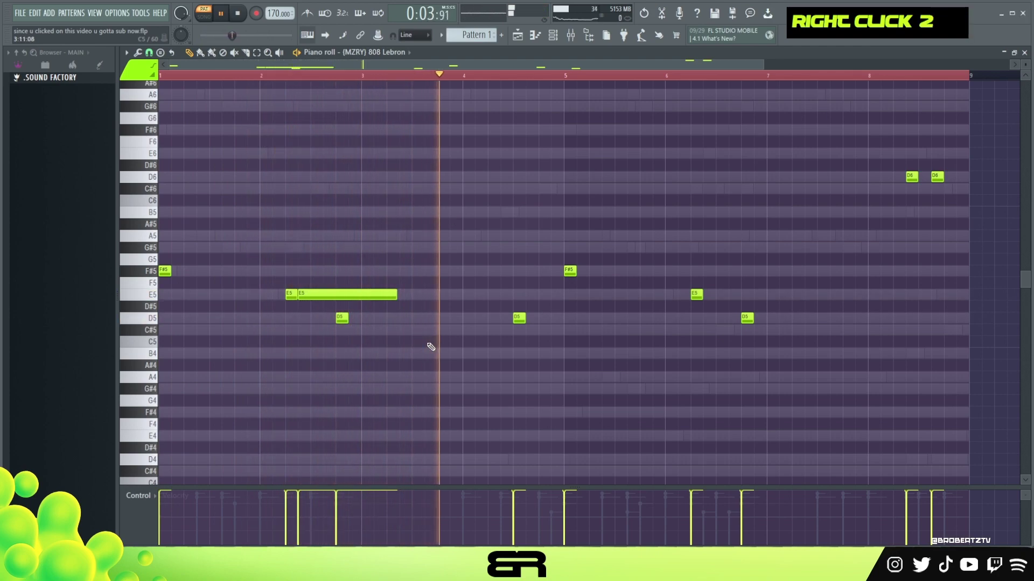
key("space")
Raise bar 4's D5 note to D6, move it to step 5, and place another D5 just before bar 5.
left_click(342, 317, "ctrl")
left_click_drag(504, 305, 533, 331)
key("ctrl+Up")
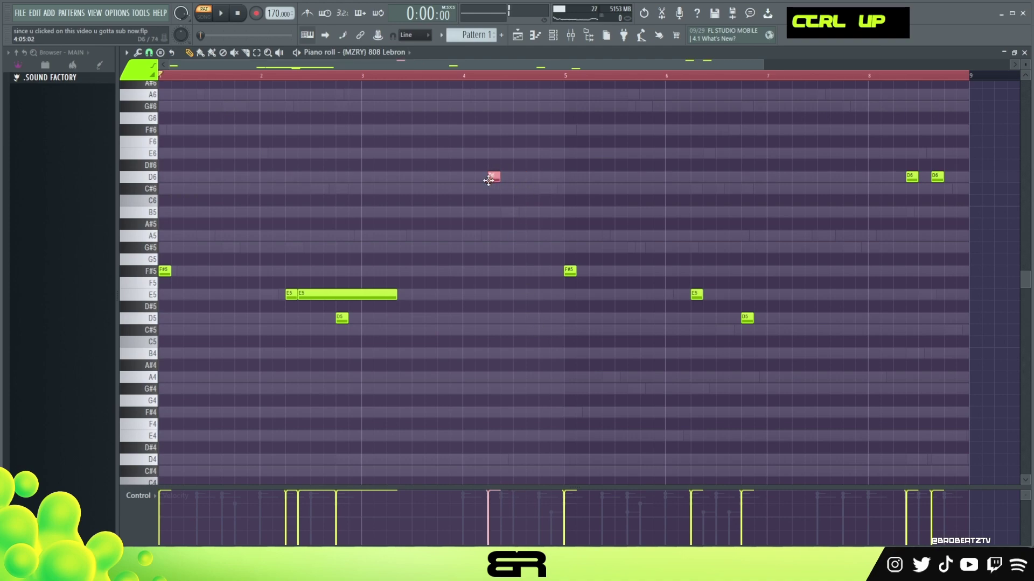
left_click(493, 178, "ctrl")
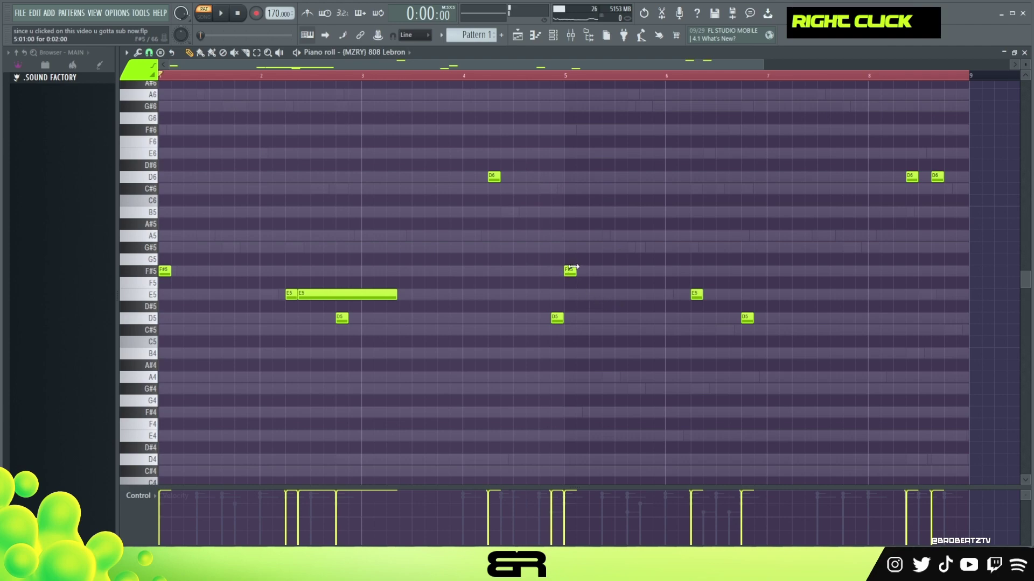
left_click_drag(552, 314, 563, 323)
right_click(656, 244)
Lower the last two D6 notes in bar 8 to D5, shift them four steps later and play the pattern.
left_click_drag(959, 148, 885, 212)
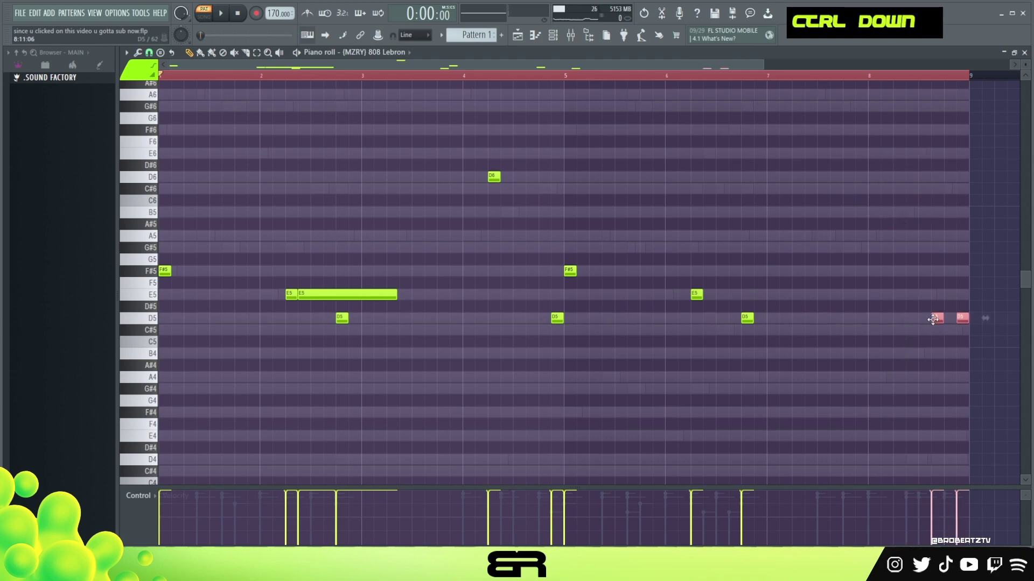
key("space")
right_click(913, 334)
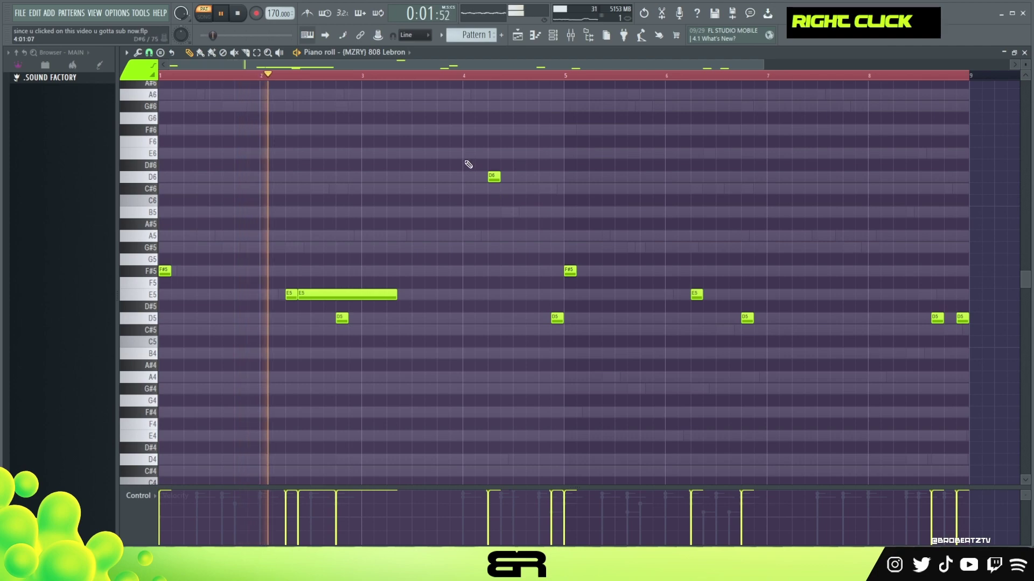
Replace bar 6's E5 and D5 notes with a copy of the 808 notes from bars 2 to 4, placed in bars 6 to 8.
left_click_drag(691, 281, 741, 319)
key("Delete")
left_click_drag(510, 160, 169, 349)
left_click_drag(165, 273, 569, 274)
right_click(570, 273)
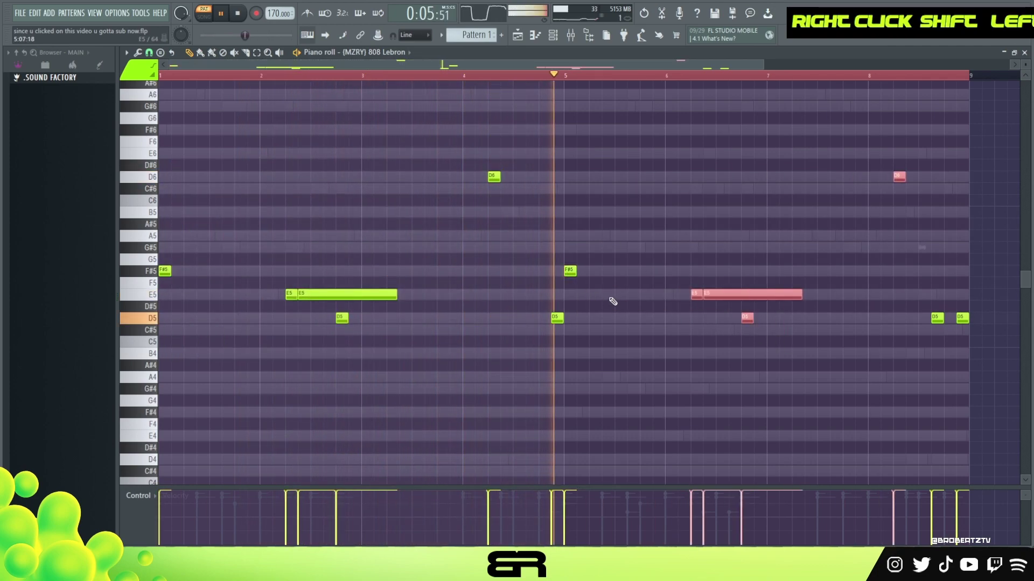
Add an F#5 808 note on step 7 of bar 5 and discard the lengths of all 808 notes.
left_click(607, 270)
key("space")
key("space")
key("ctrl+a")
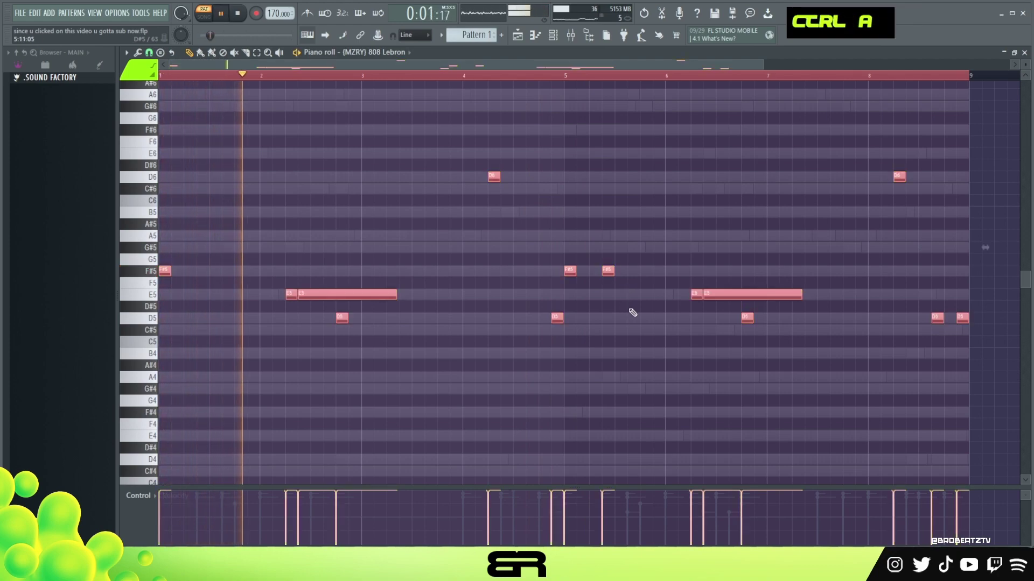
key("shift+d")
right_click(646, 226)
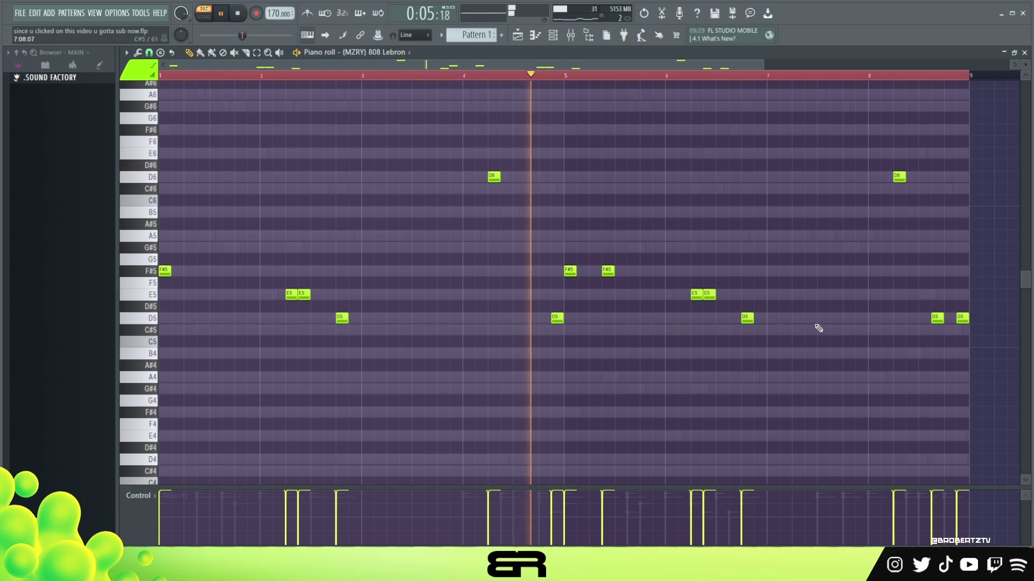
Add a D5 808 note on step 15 of bar 7 and listen to the pattern.
left_click(859, 318)
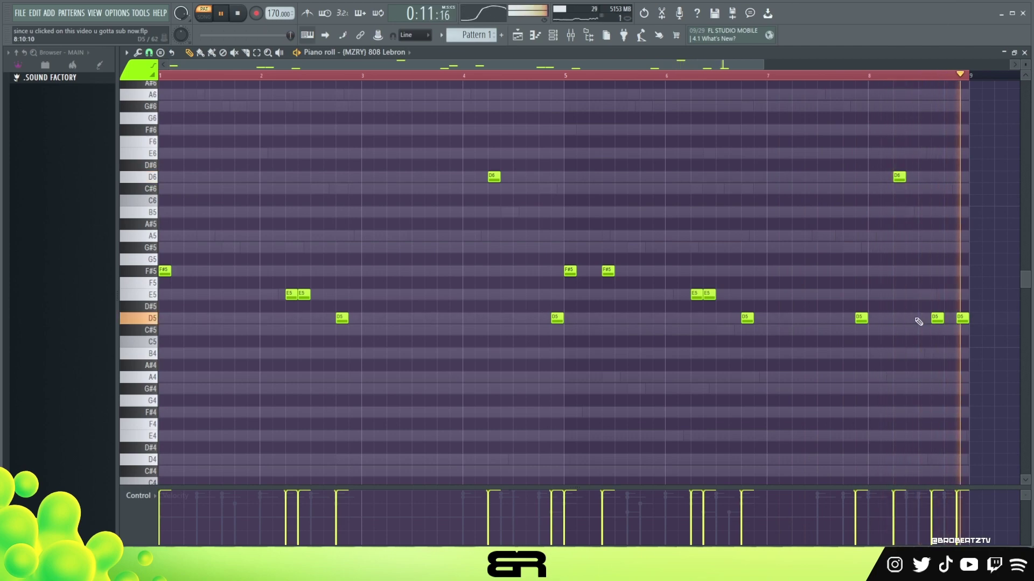
key("space")
left_click(959, 304, "ctrl")
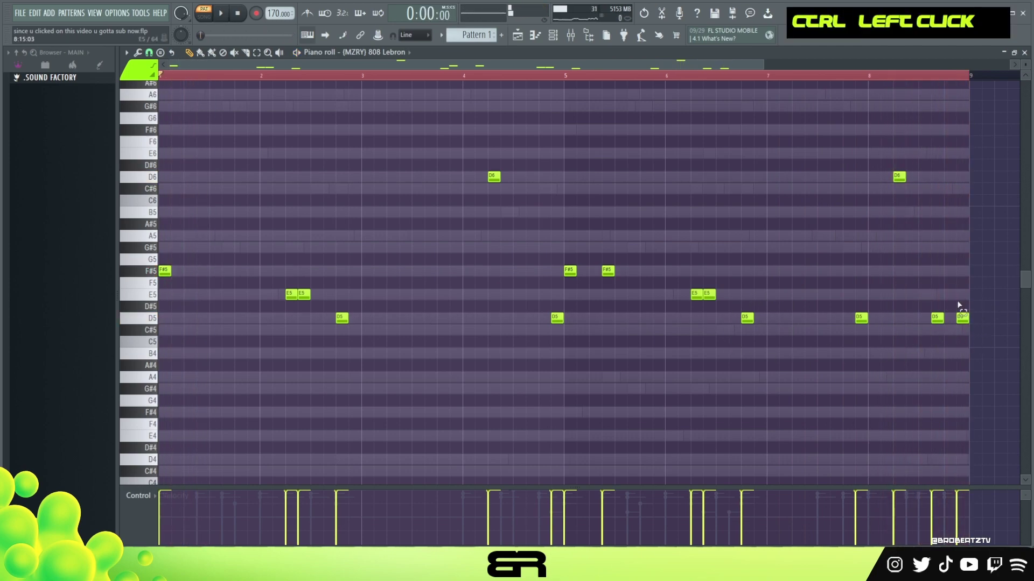
Place layered Snare, CL High and Perx Dust hits on steps 9, 25, 41 and 57 of the channel rack.
left_click(553, 36)
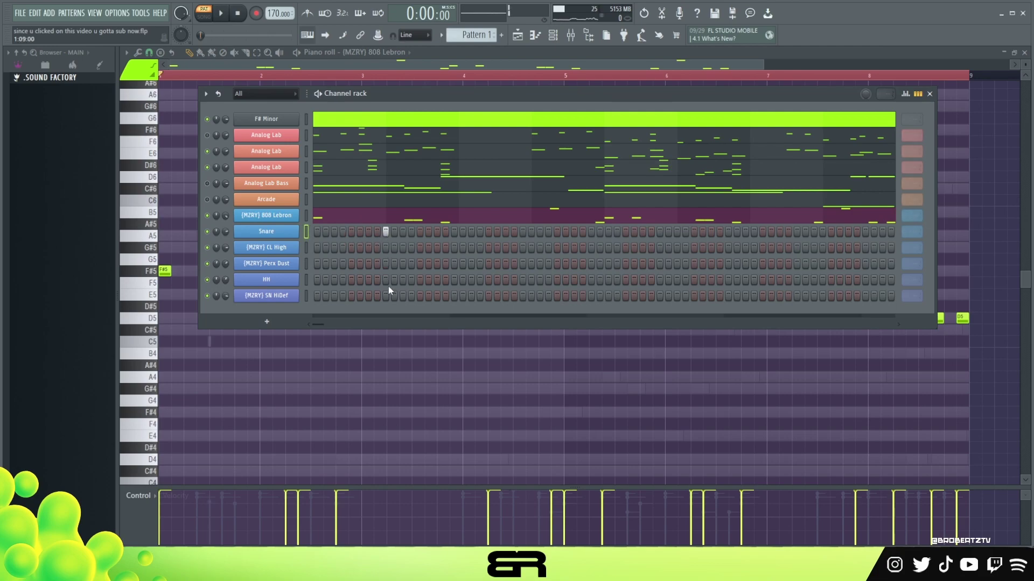
left_click(386, 263)
left_click(522, 231)
left_click(522, 248)
left_click(522, 263)
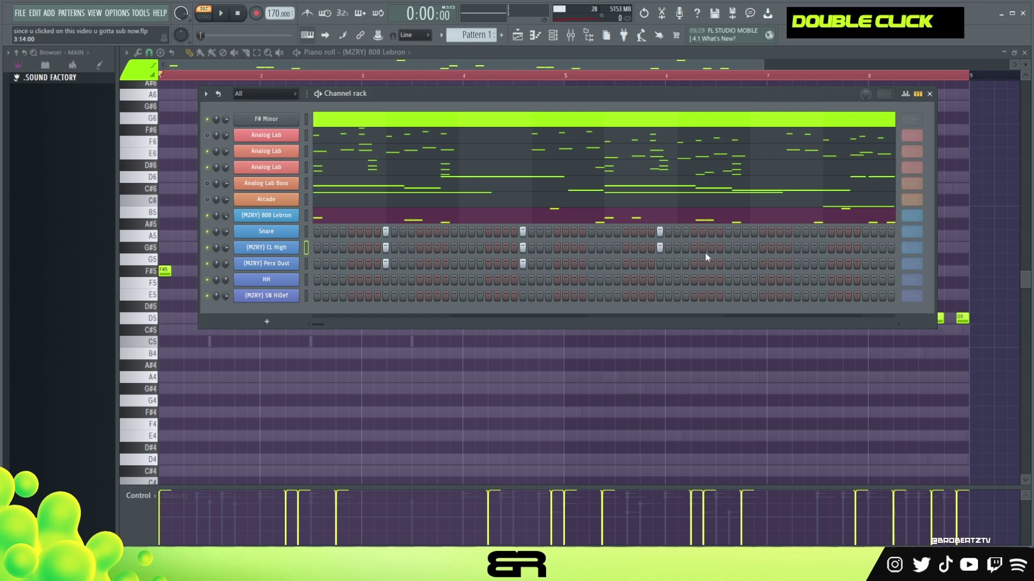
right_click(668, 264)
key("space")
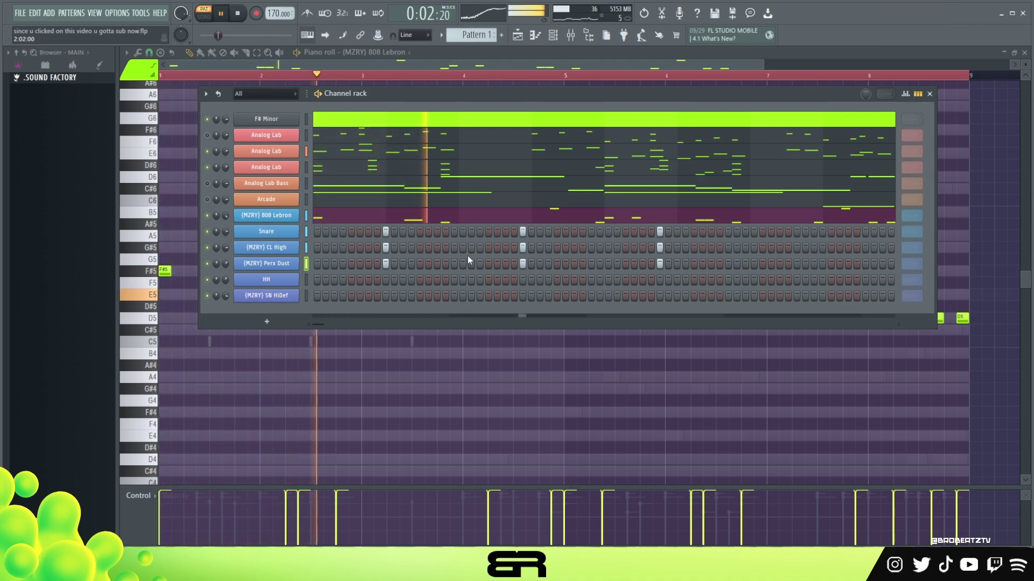
left_click(798, 231)
left_click(798, 247)
left_click(797, 263)
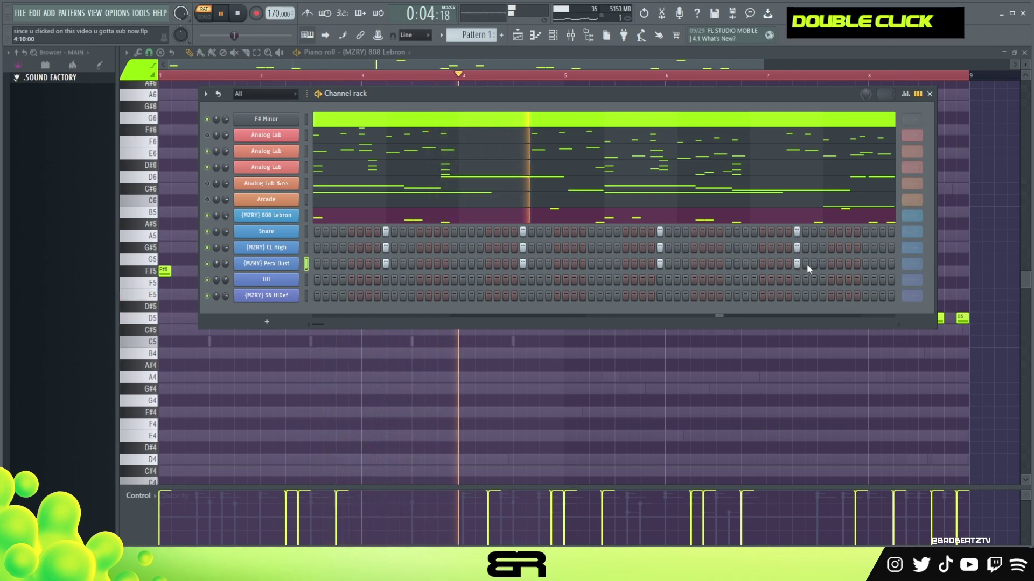
key("space")
Try the pattern without the Perx Dust hit on step 9, restore the hit and compare by ear.
right_click(385, 263)
key("space")
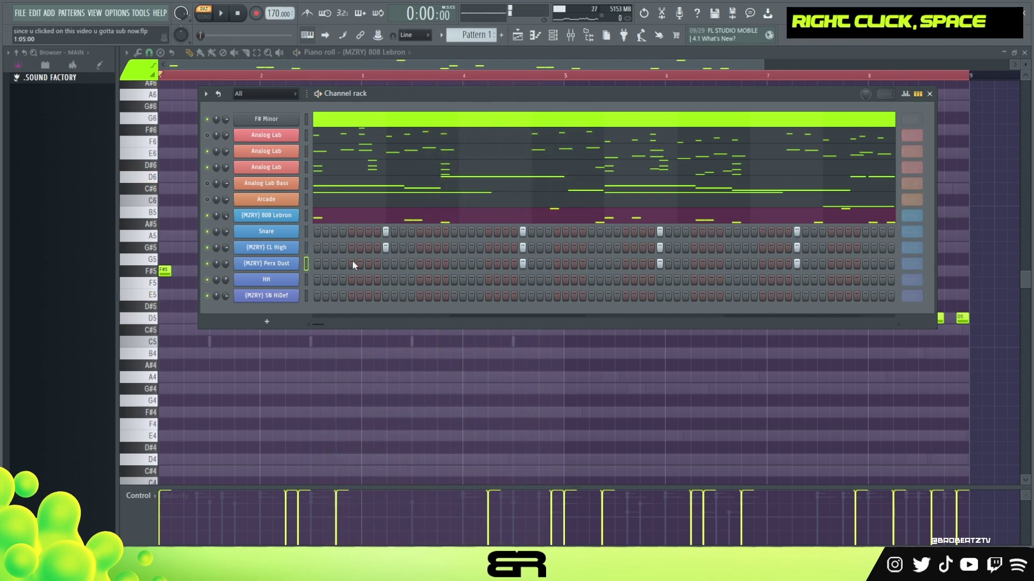
right_click(347, 263)
key("space")
left_click(386, 264)
key("space")
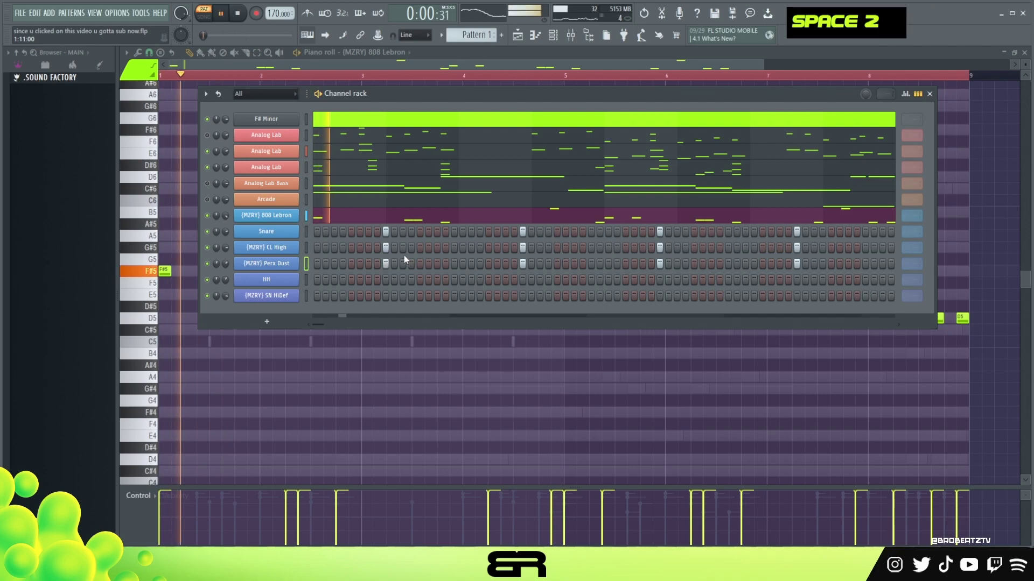
key("space")
Raise the velocity of all four Snare hits in the piano roll and play the pattern.
right_click(286, 231)
left_click(318, 229)
key("ctrl+a")
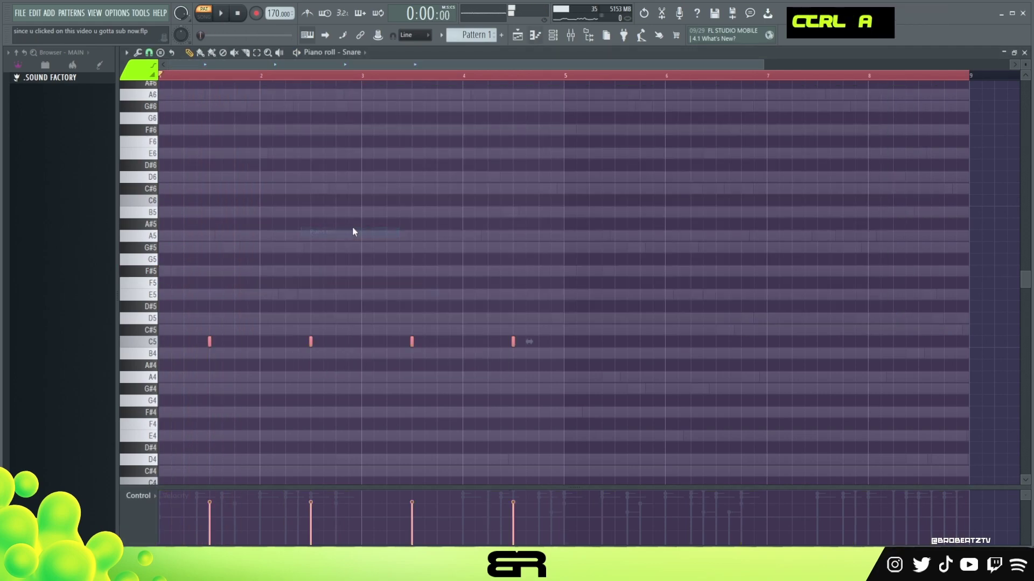
scroll(403, 240, "up", 2)
key("space")
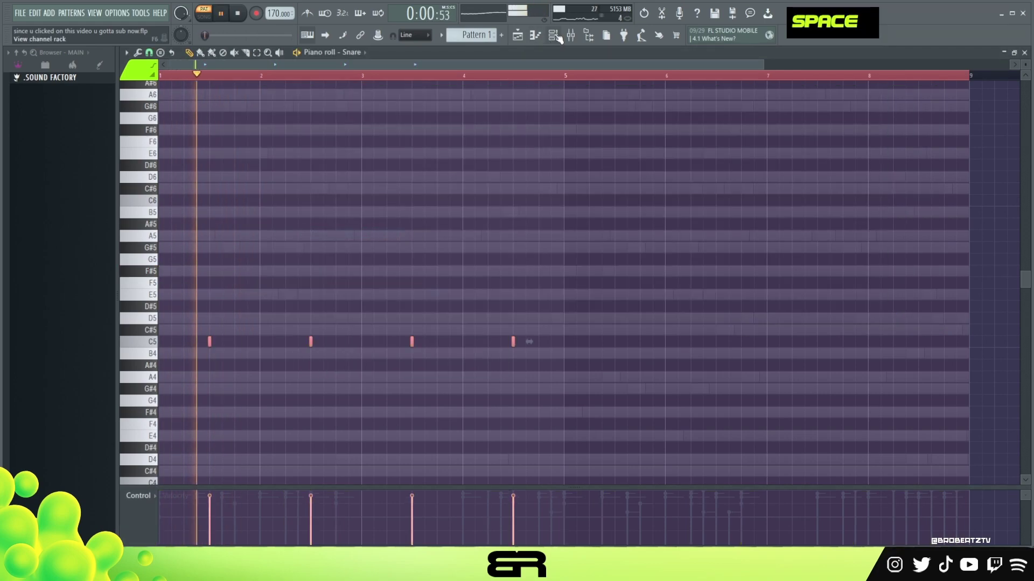
left_click(517, 35)
key("space")
Reposition the channel rack and place HH hits on steps 1, 13 to 15 and 21 to 23.
key("F6")
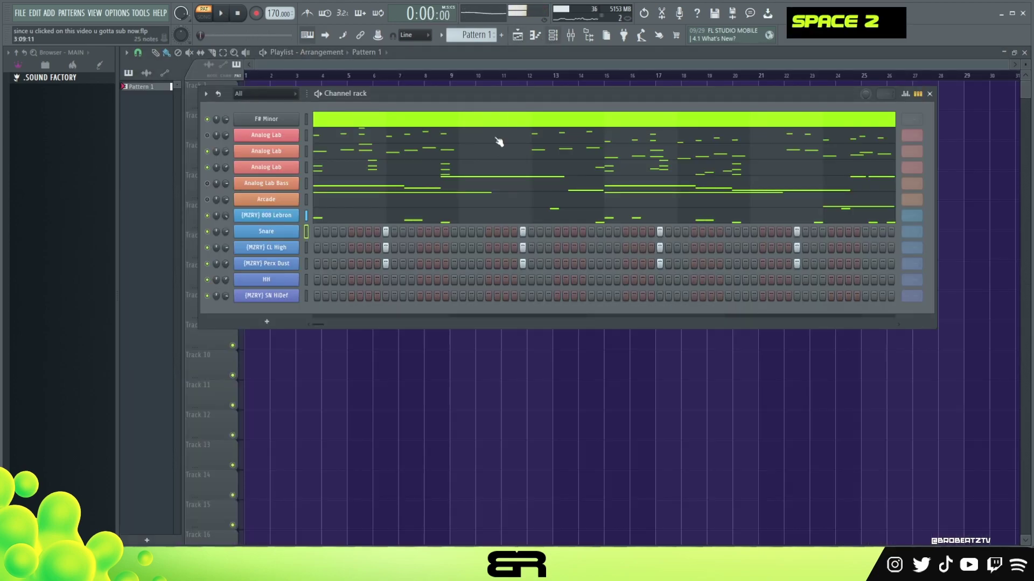
left_click_drag(447, 98, 485, 86)
key("space")
key("space")
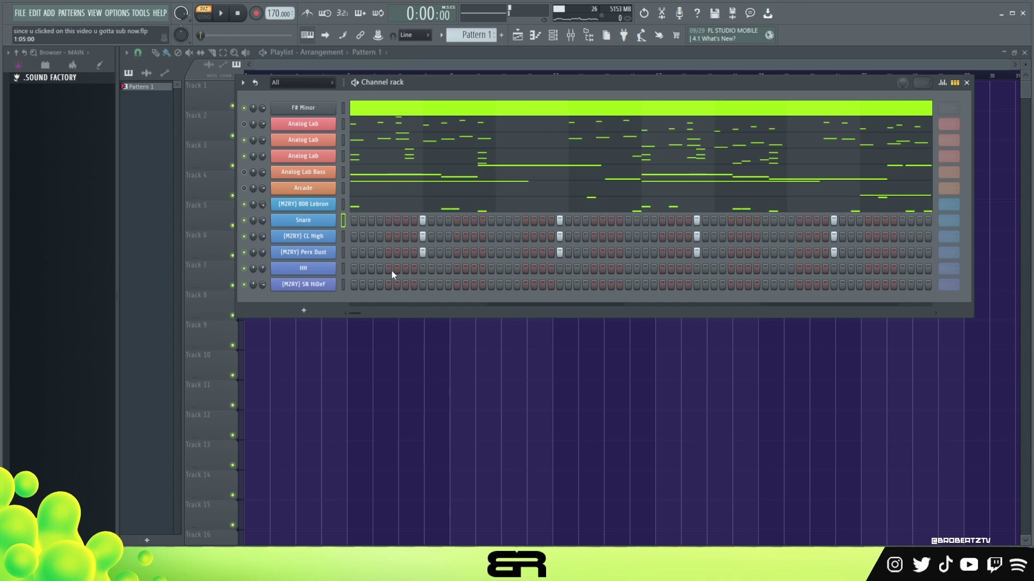
left_click(355, 268)
key("space")
left_click(456, 269)
left_click(466, 269)
left_click(472, 269)
left_click_drag(525, 268, 543, 269)
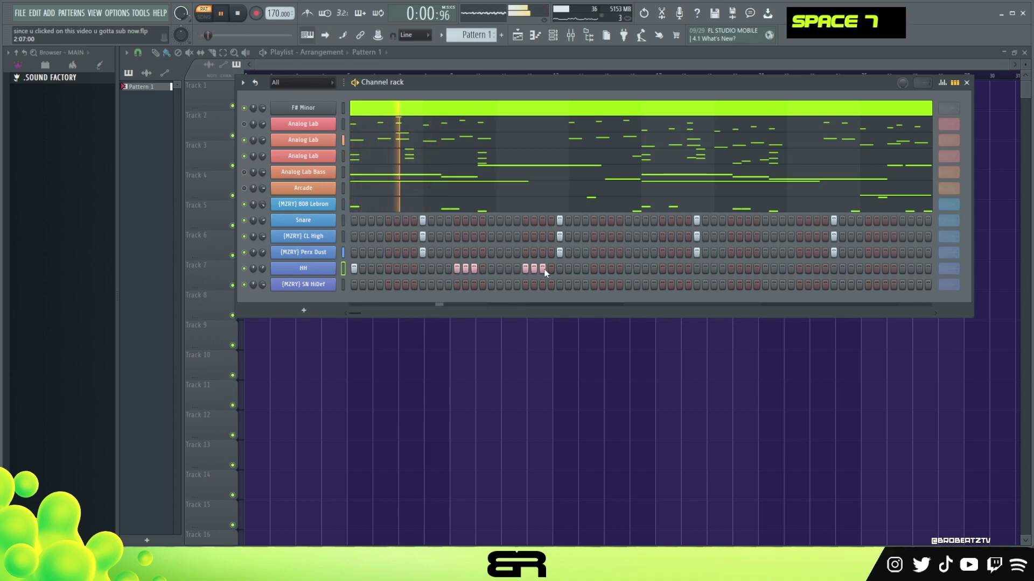
Place HH hits on steps 27, 29 and 31, and a SN HiDef hit on step 29.
key("space")
left_click(576, 269)
left_click(594, 269)
left_click(603, 269)
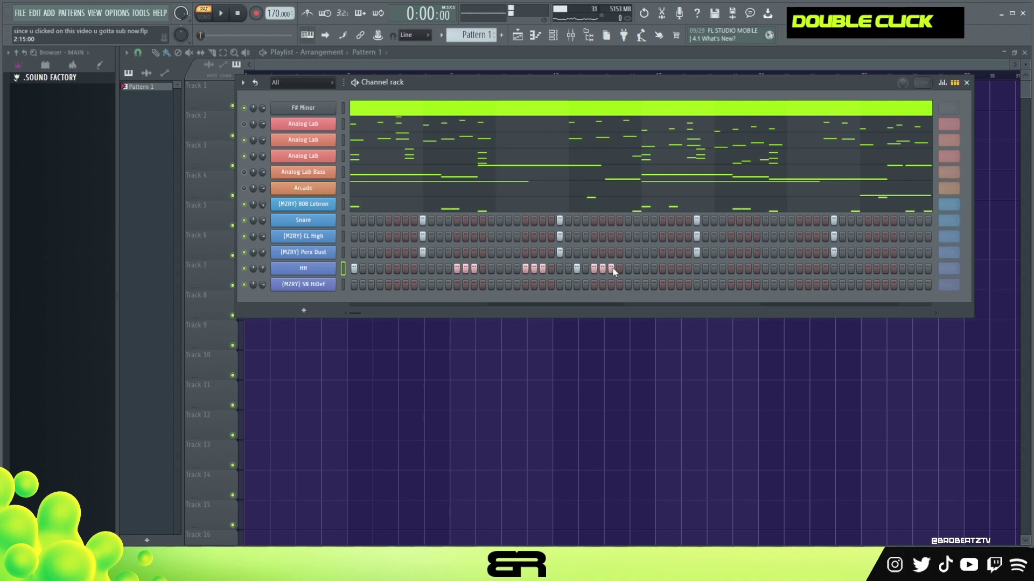
right_click(603, 268)
left_click(593, 285)
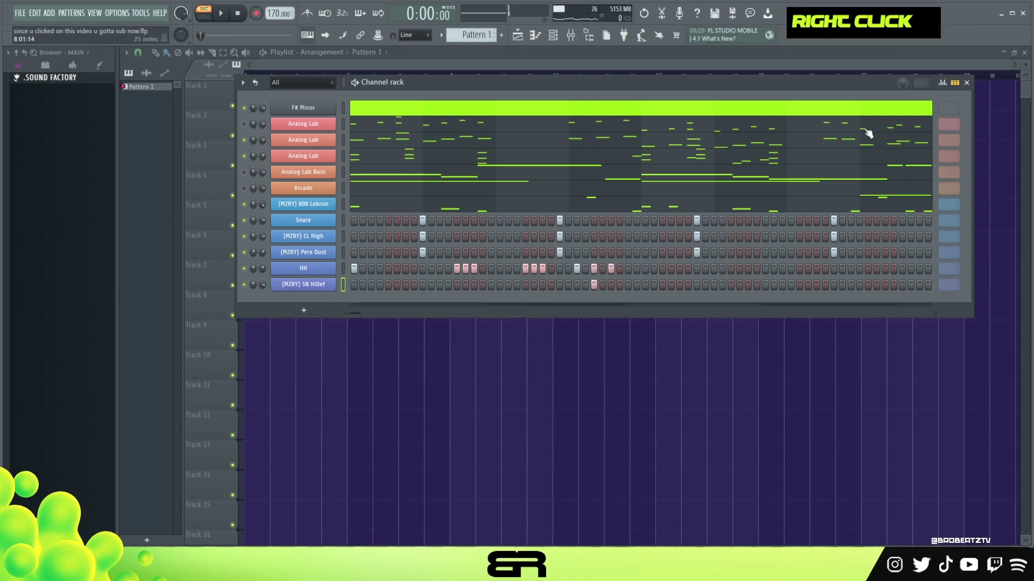
Add a CL High hit on step 39 and HH hits on steps 41 and 43 while checking playback.
key("space")
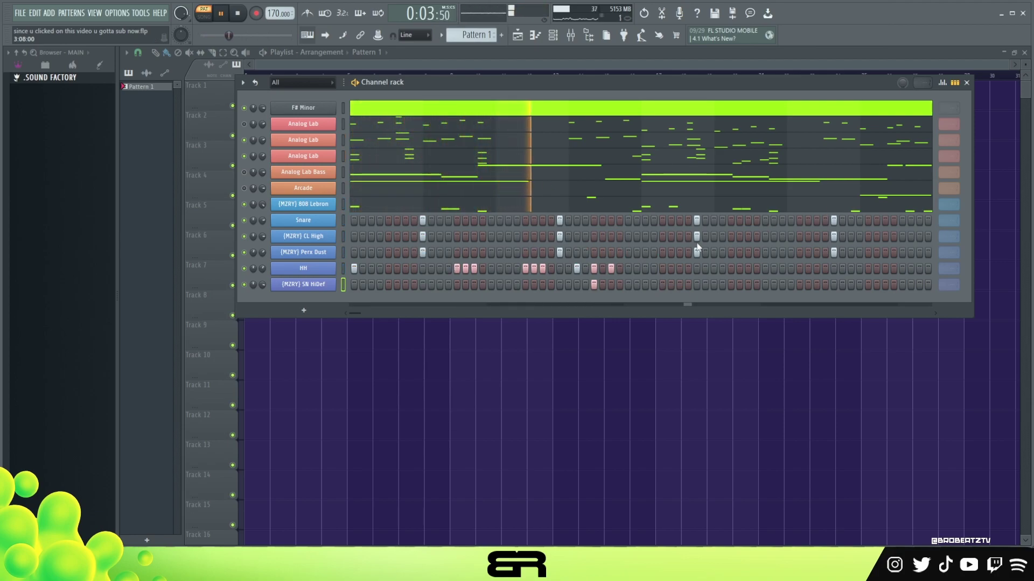
key("space")
left_click(679, 237)
key("space")
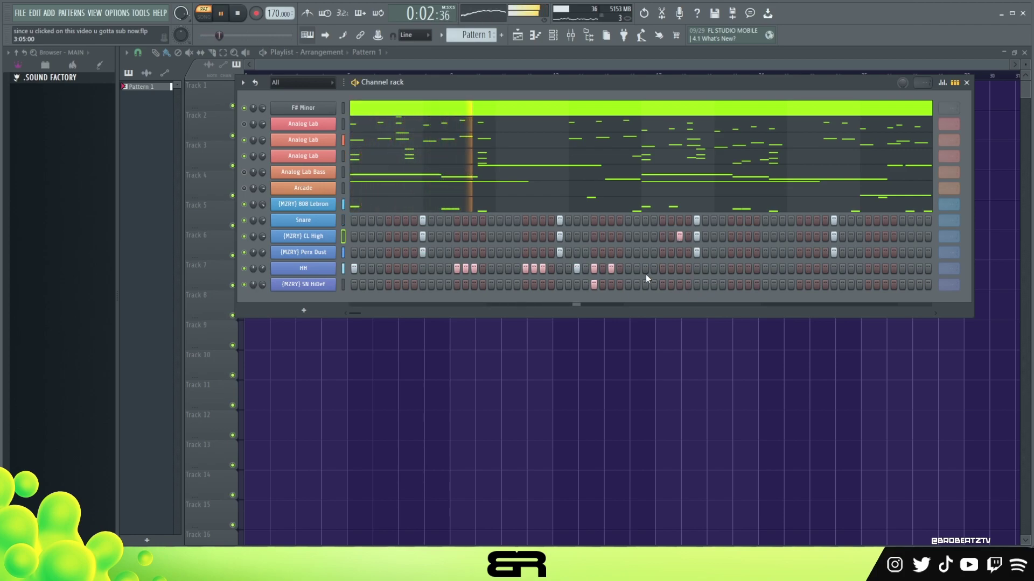
left_click(713, 268)
key("space")
key("space")
Place HH hits on steps 47 and 53, and a SN HiDef hit on step 55.
left_click(756, 269)
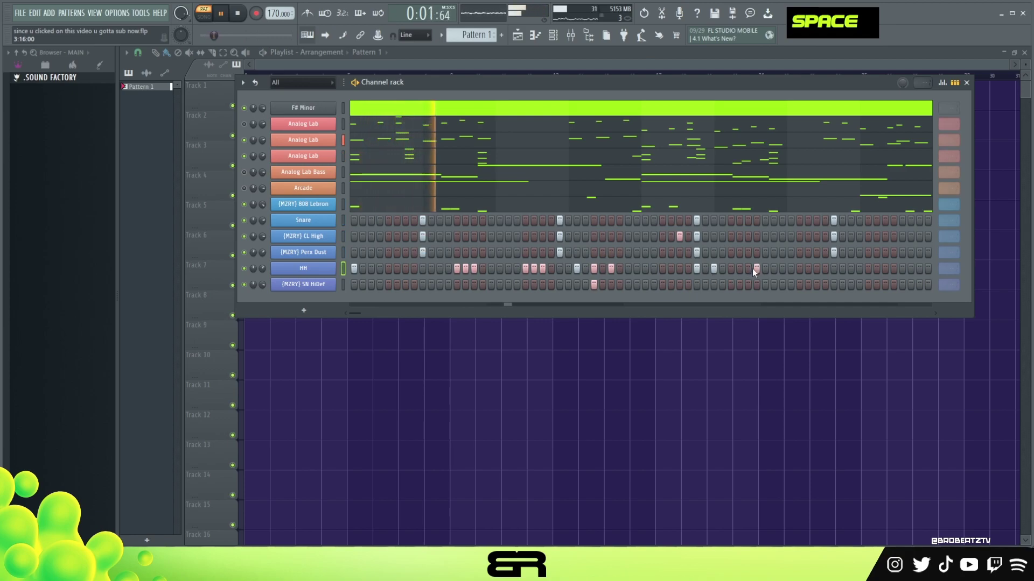
left_click(748, 269)
right_click(757, 268)
left_click(799, 269)
left_click(817, 284)
double_click(817, 285)
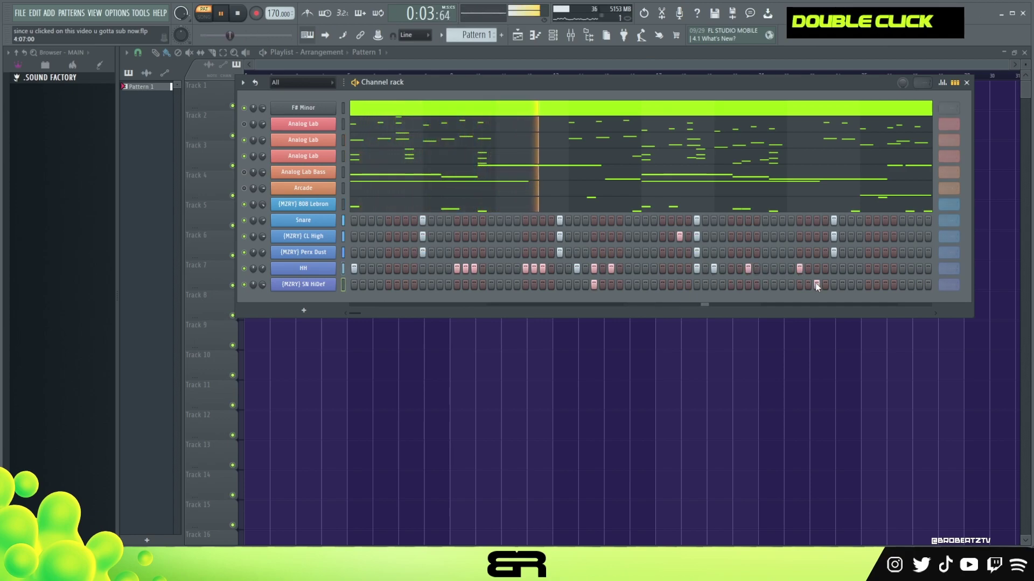
key("space")
key("space")
Place HH hits on steps 59 to 61 and a SN HiDef hit on step 63.
left_click(859, 268)
left_click(850, 269)
left_click(867, 268)
left_click(885, 285)
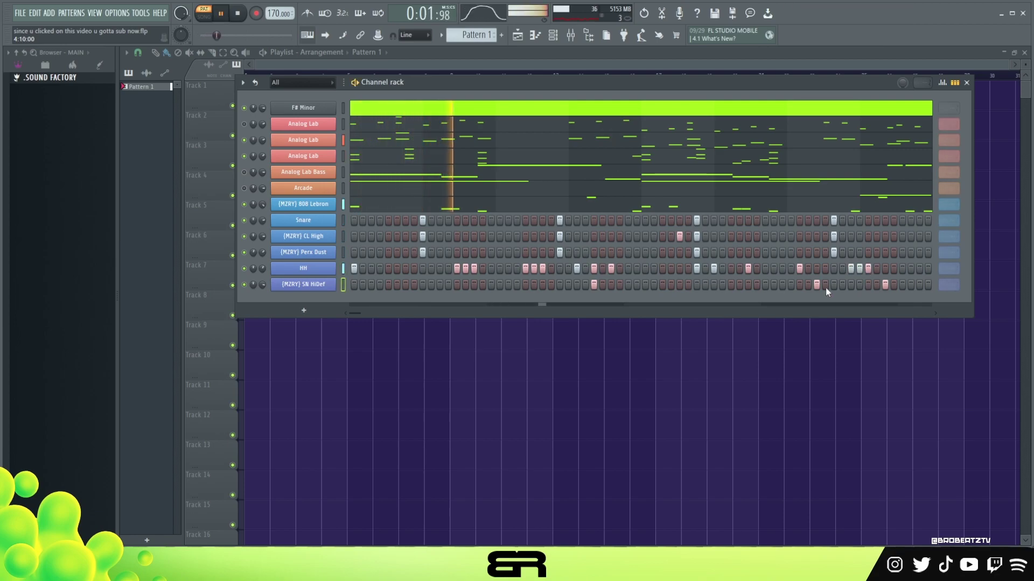
Raise the velocity of all SN HiDef hits slightly in the piano roll while listening.
right_click(328, 285)
scroll(474, 249, "up", 3)
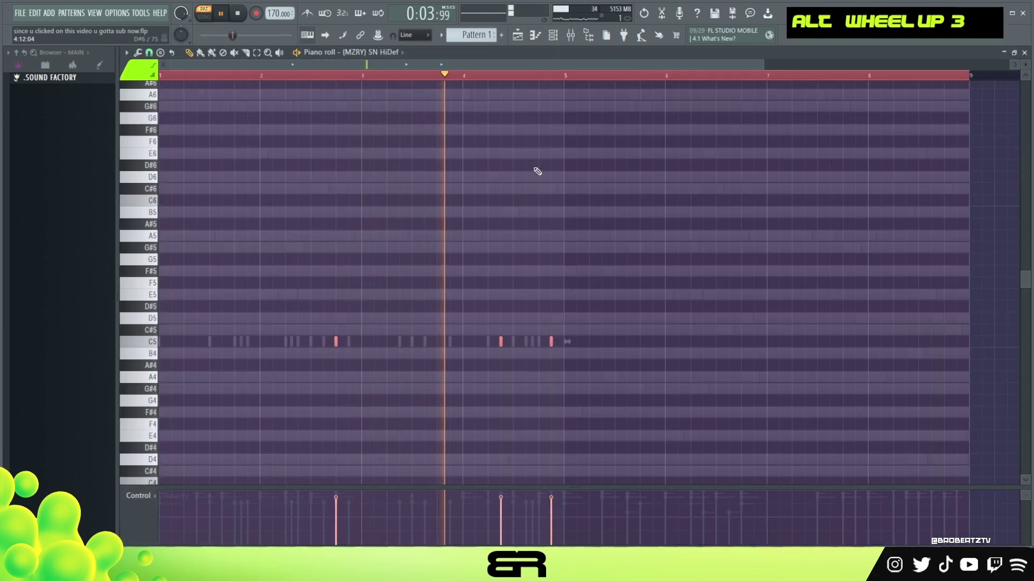
scroll(567, 116, "down", 1)
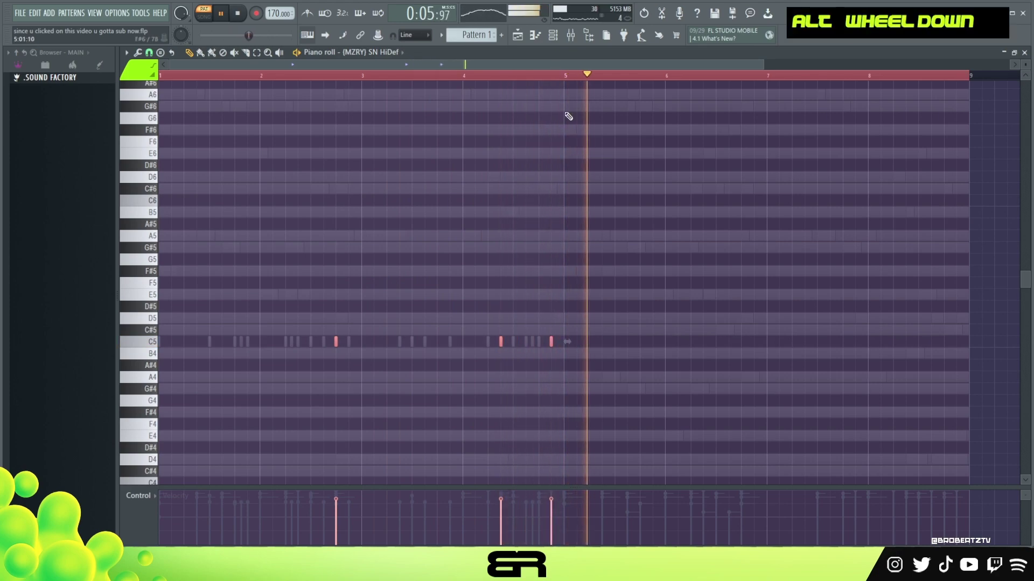
key("space")
Vary the velocities of individual HH hits in the piano roll and raise the overall HH velocity slightly.
left_click(553, 36)
right_click(325, 271)
left_click(359, 268)
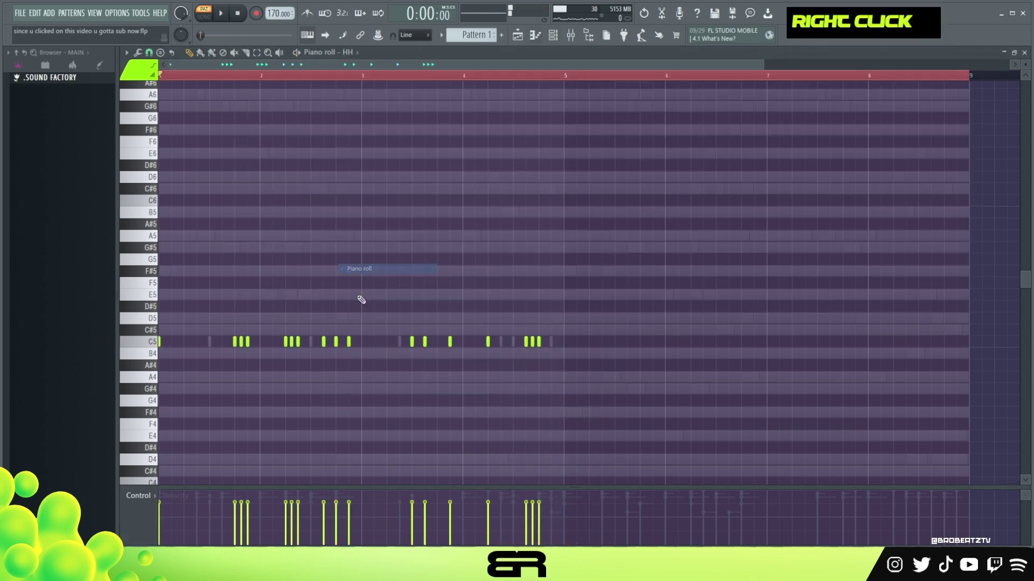
left_click(298, 507)
key("ctrl+a")
scroll(387, 377, "up", 1)
right_click(345, 480)
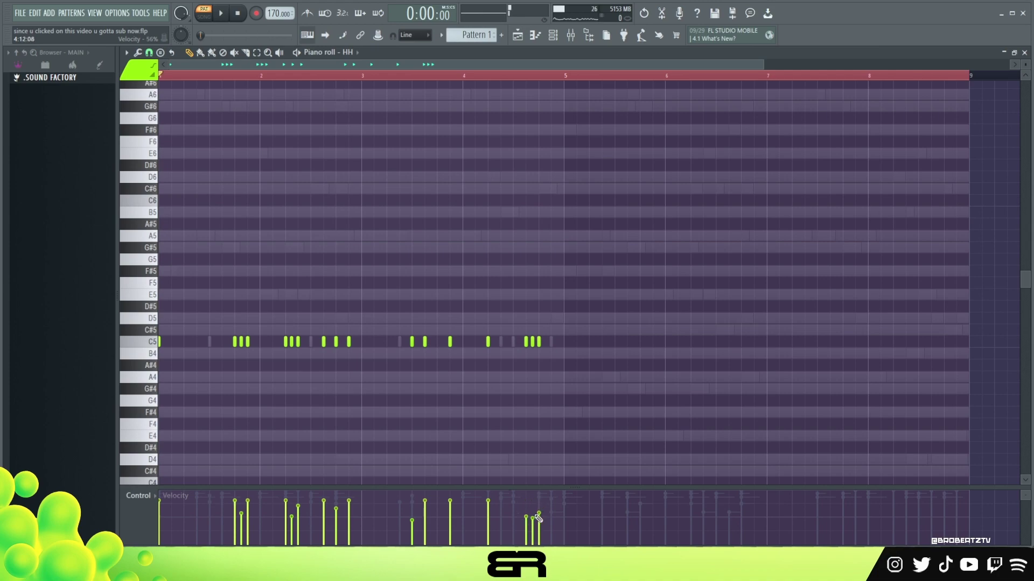
Raise the velocities of the last three HH hits in bar 4 together and play the pattern.
left_click_drag(562, 324, 523, 371)
key("space")
scroll(544, 341, "up", 2)
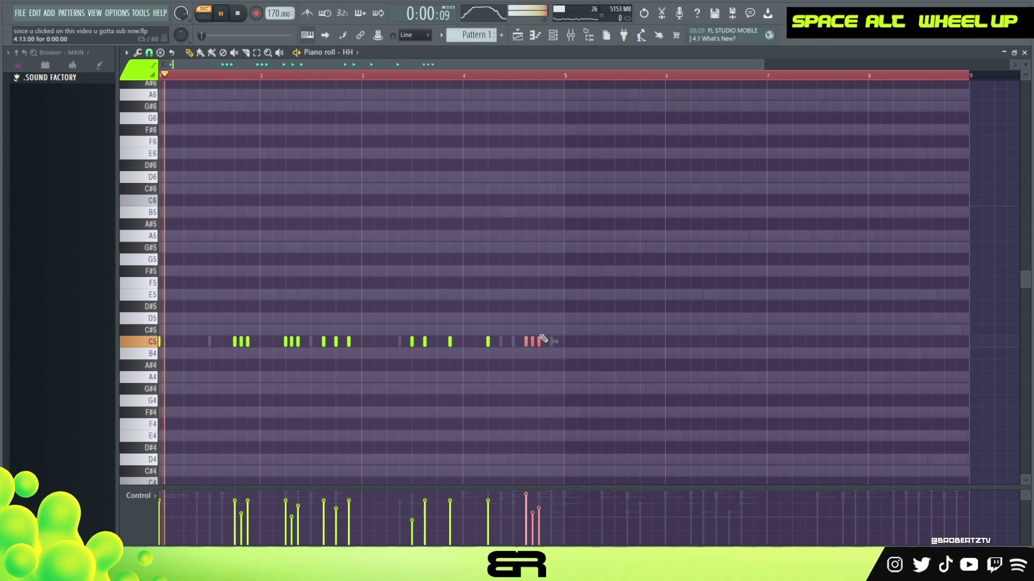
right_click(507, 254)
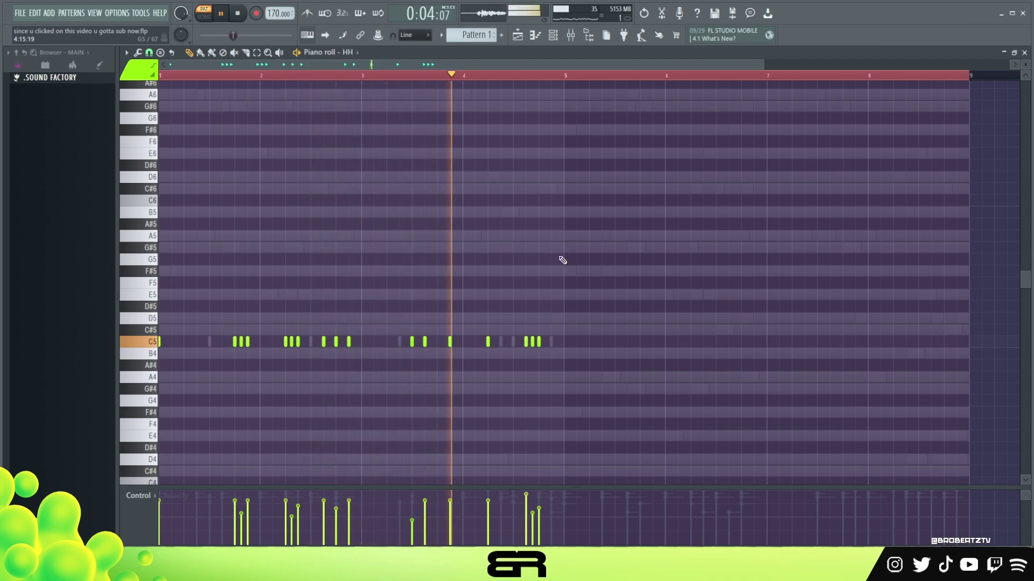
Lower the velocity of the HH hit on step 11 of bar 3, raise the one on step 9, and listen.
key("ctrl")
left_click(424, 341, "ctrl")
key("space")
left_click(425, 520)
right_click(415, 509)
key("space")
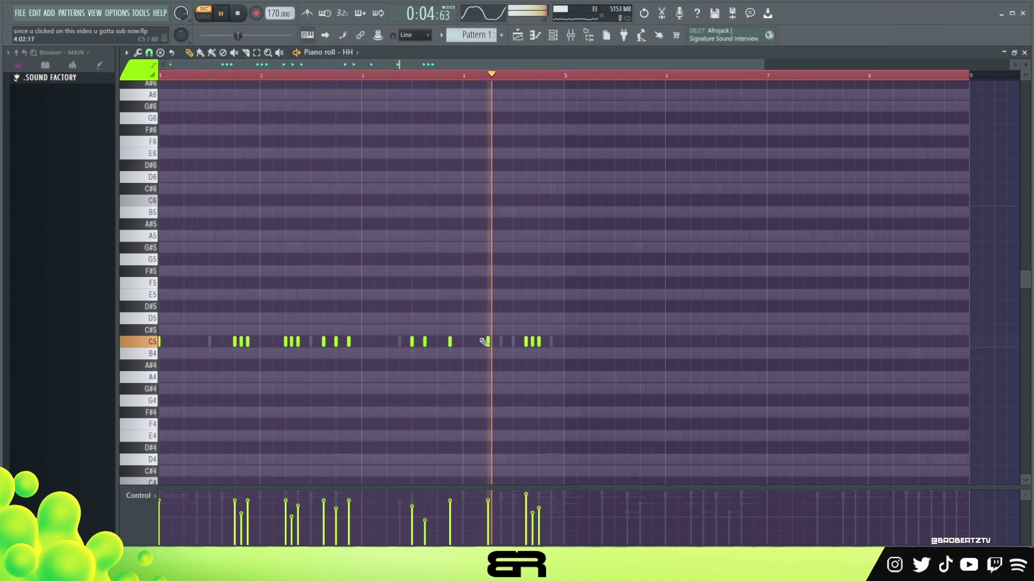
key("space")
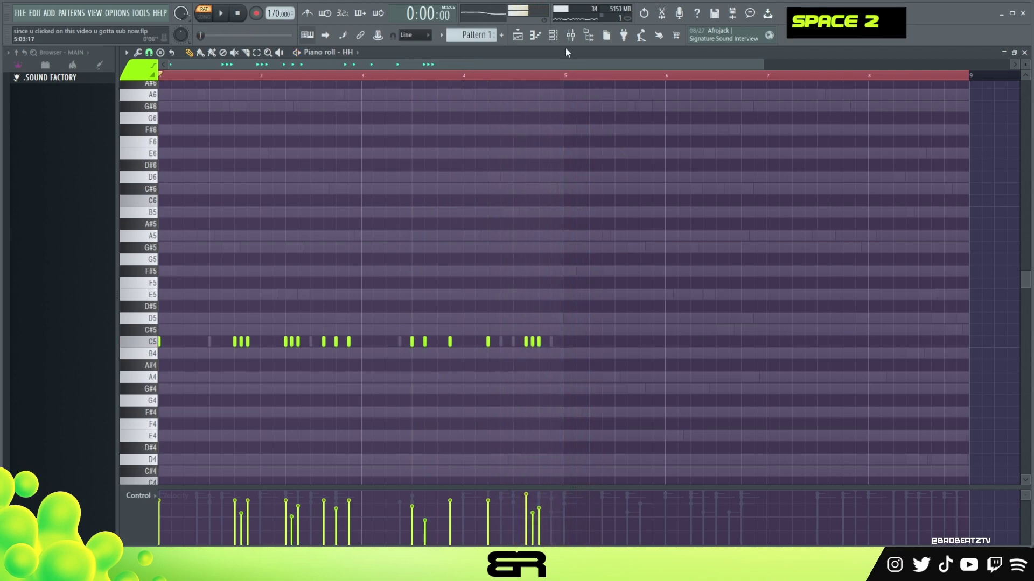
Set the loop points of the SN HiDef, HH, Perx Dust, CL High and Snare channels to the next bar, 64 steps.
left_click(557, 44)
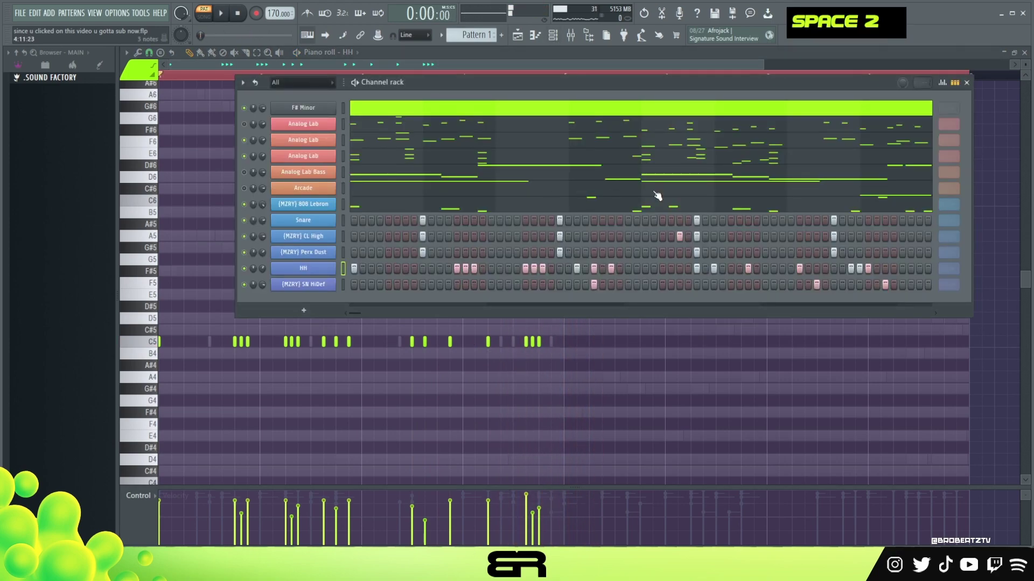
right_click(948, 285)
left_click(968, 359)
right_click(948, 267)
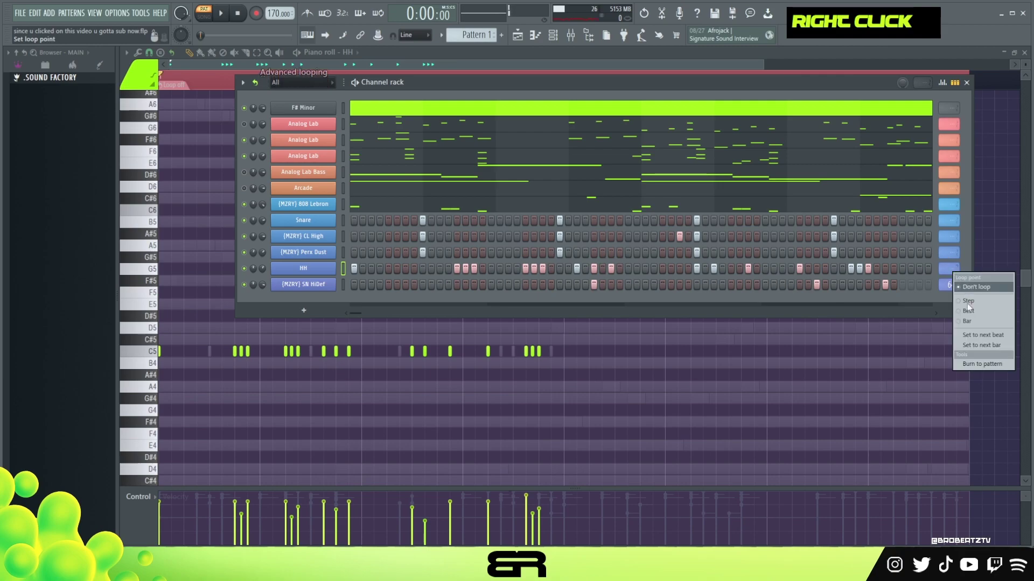
left_click(973, 349)
right_click(952, 249)
left_click(982, 318)
right_click(948, 238)
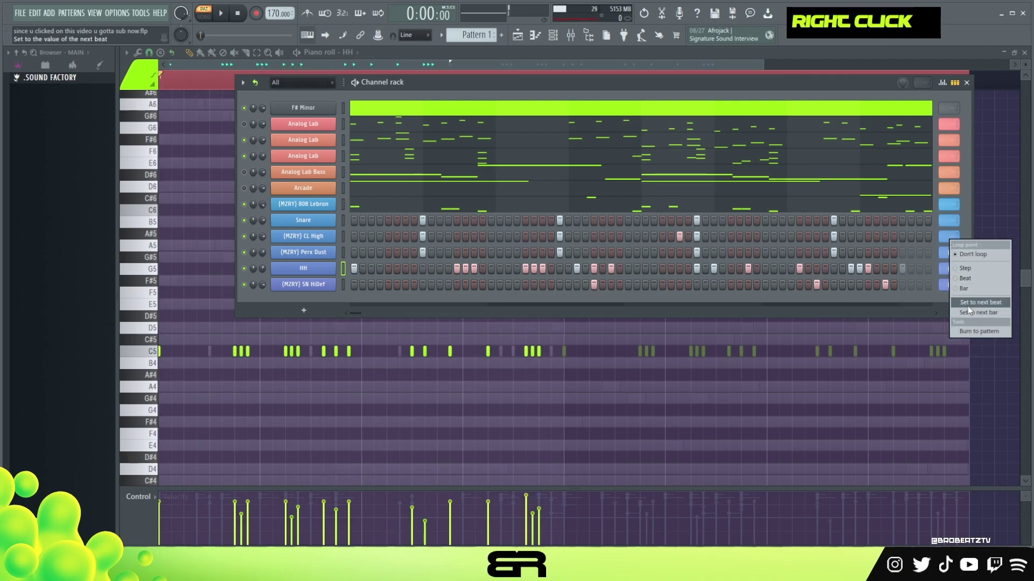
left_click(968, 305)
right_click(951, 223)
left_click(969, 295)
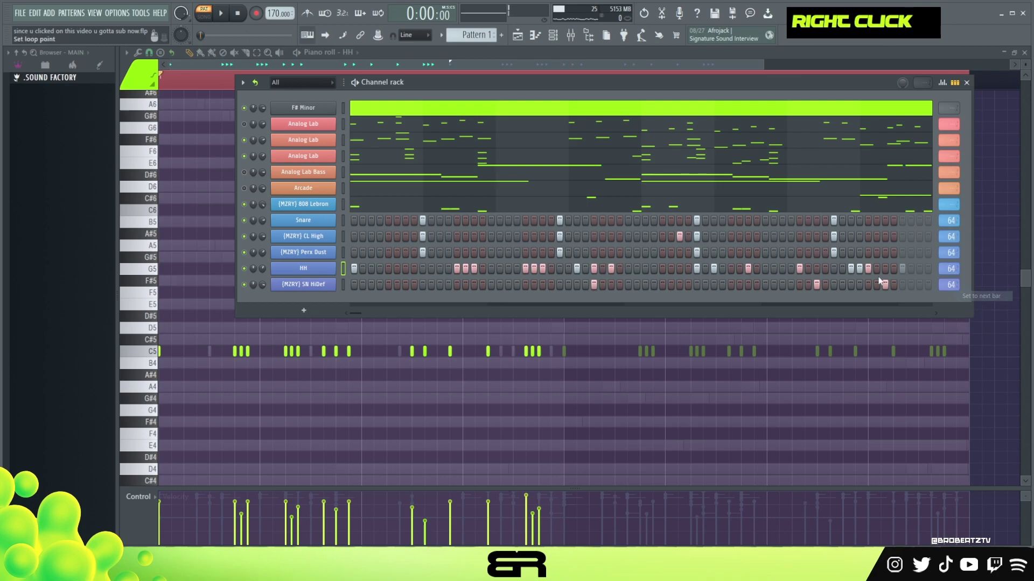
left_click_drag(412, 85, 346, 85)
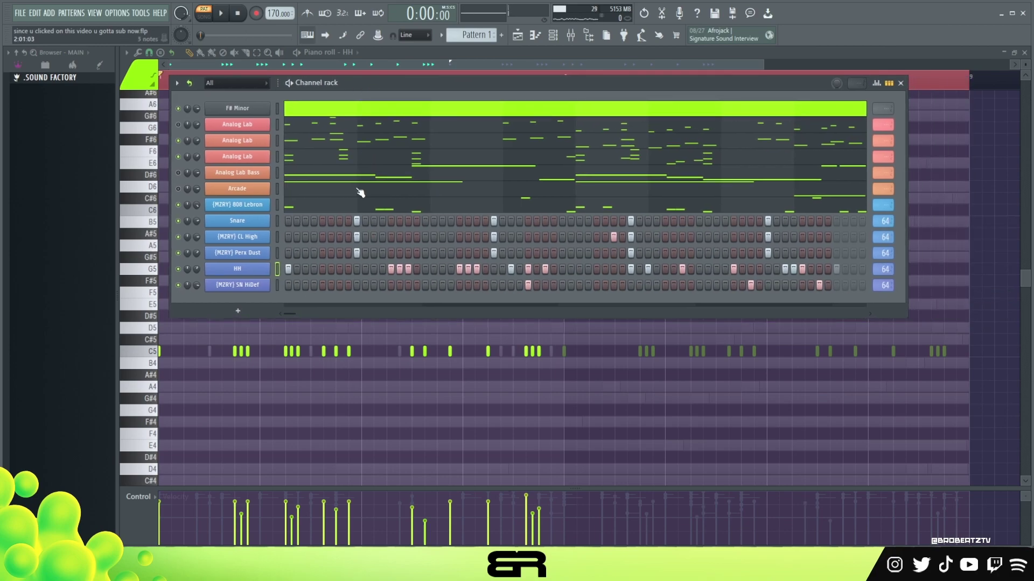
Listen to the pattern and unmute the first Analog Lab, Analog Lab Bass and Arcade channels.
right_click(608, 336)
key("space")
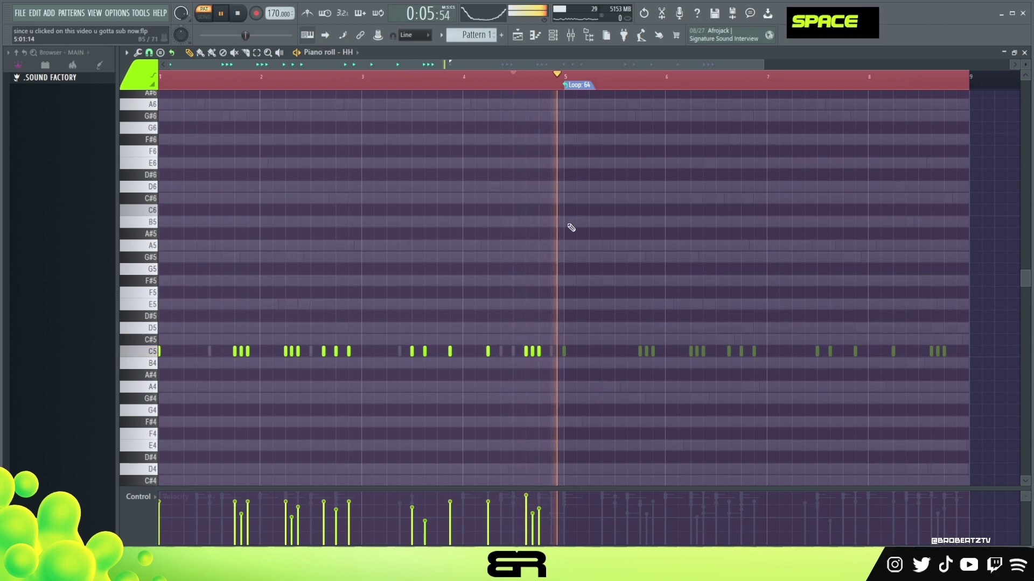
key("F6")
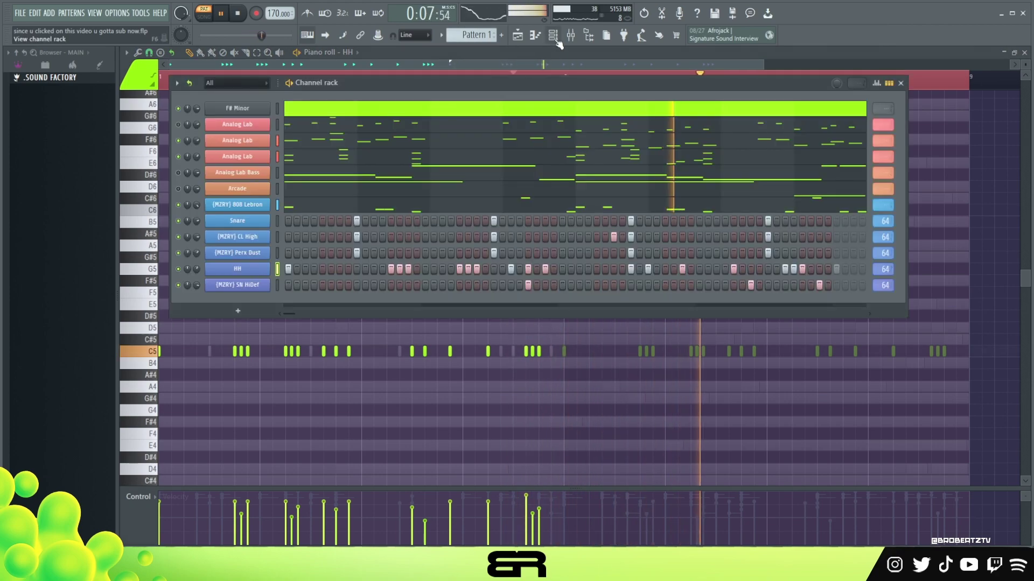
key("space")
mouse_move(337, 82)
left_mouse_down()
mouse_move(380, 101)
mouse_move(350, 94)
left_mouse_up()
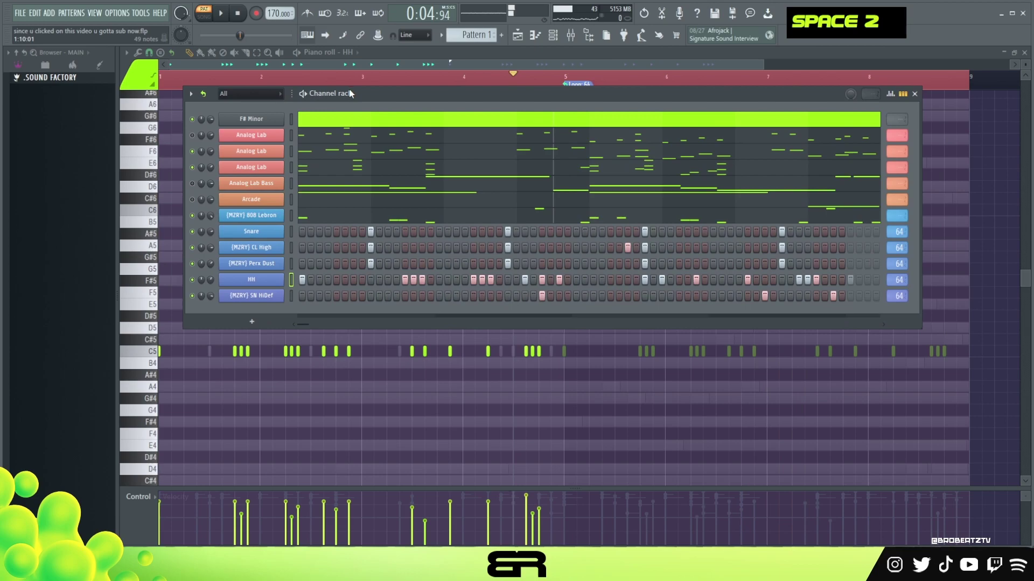
left_click(192, 199)
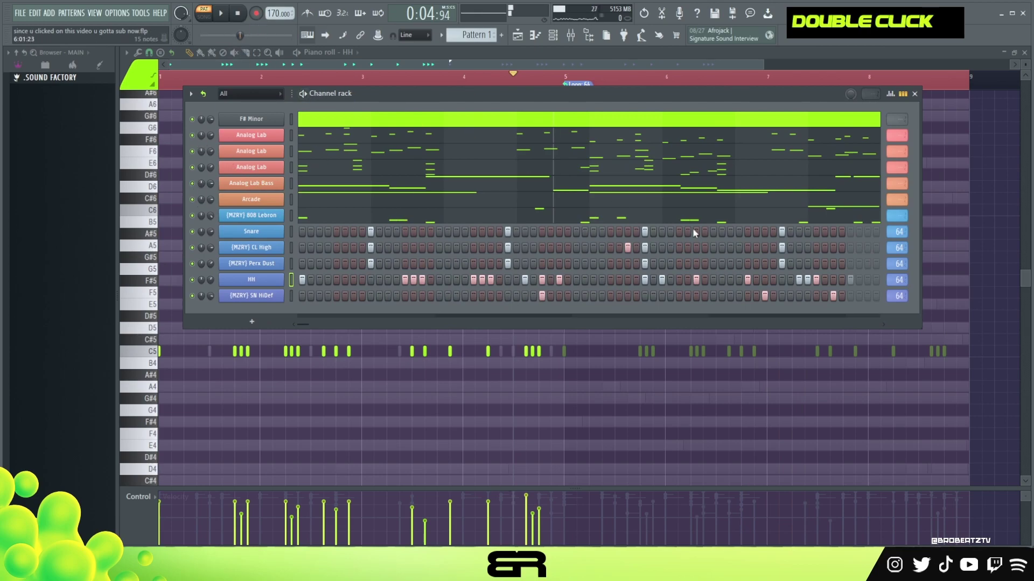
left_click_drag(658, 93, 666, 116)
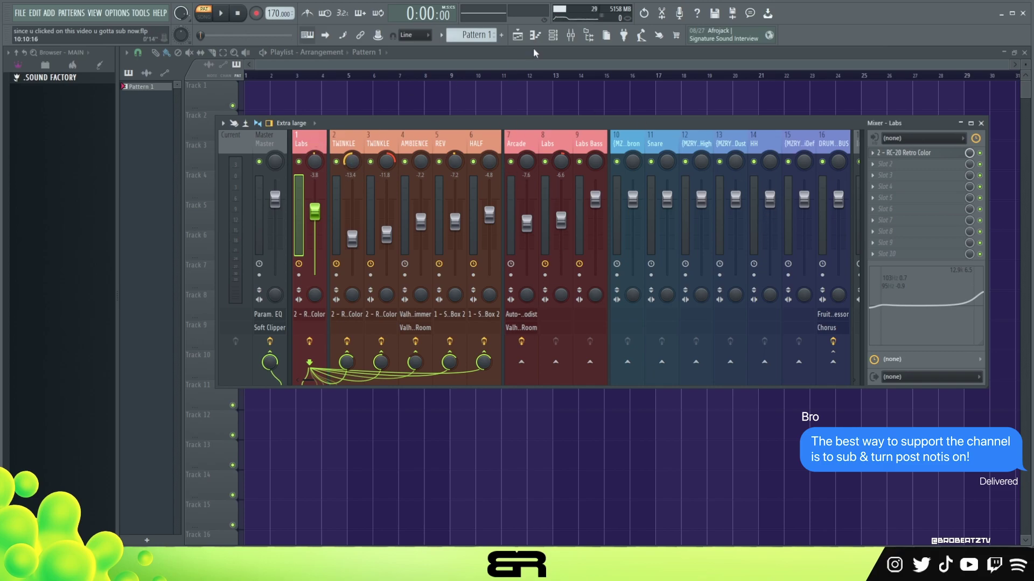
Select the first two Analog Lab channels in the channel rack and close the rack.
left_click(553, 36)
left_click_drag(302, 170, 300, 154)
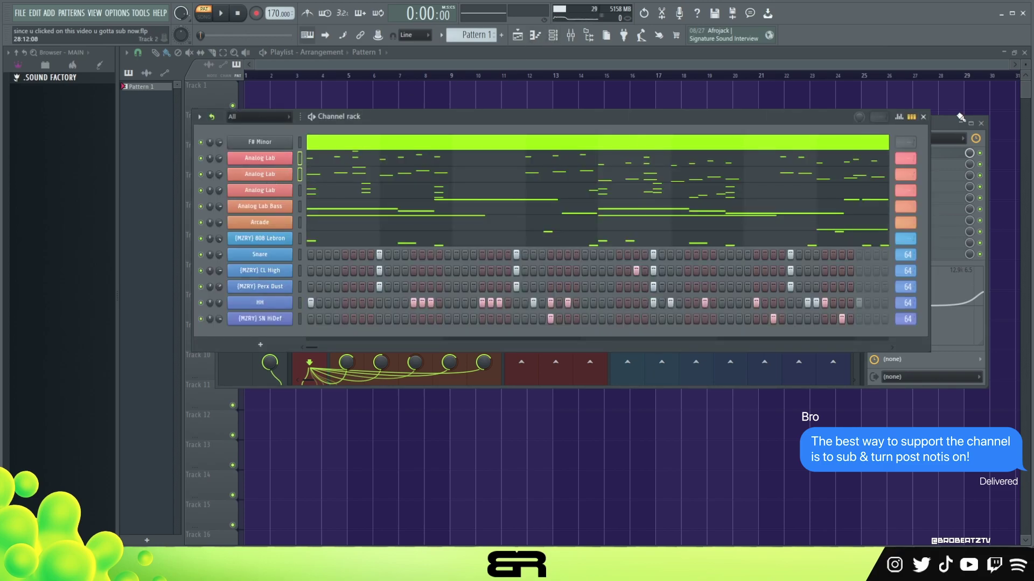
left_click(923, 117)
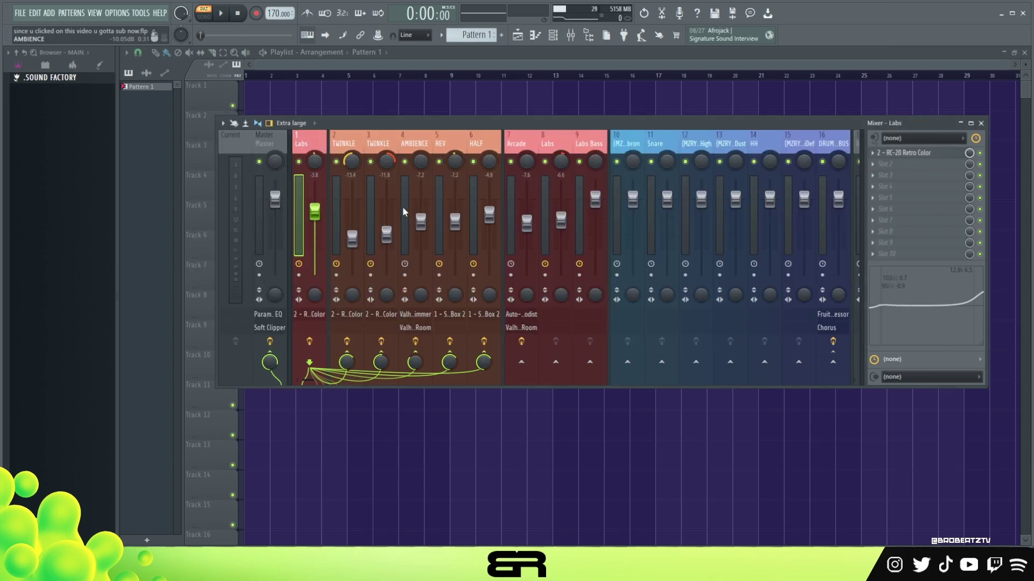
Inspect the Auto-Tune Vocodist settings on the Arcade mixer track.
left_click(515, 144)
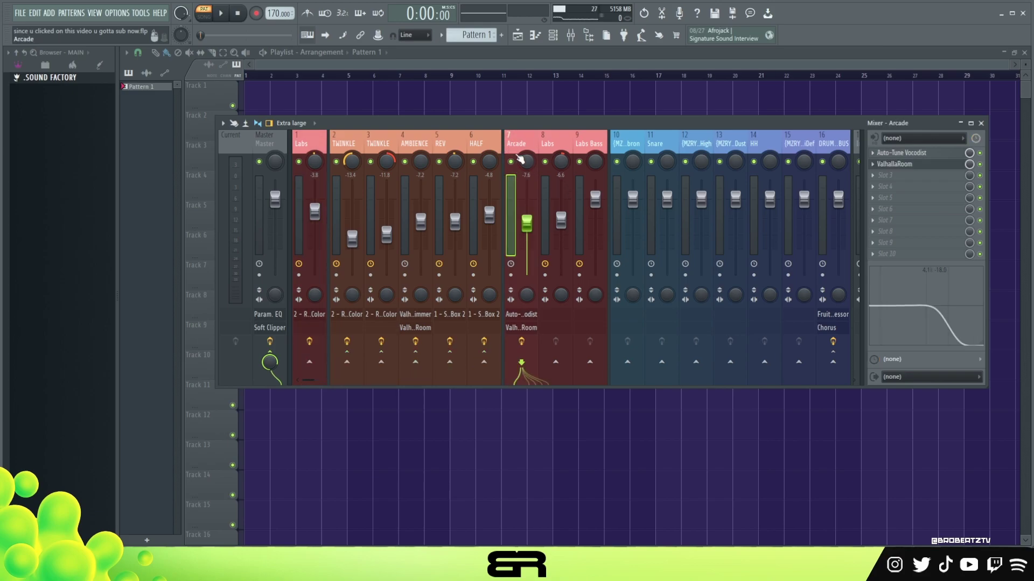
left_click(917, 155)
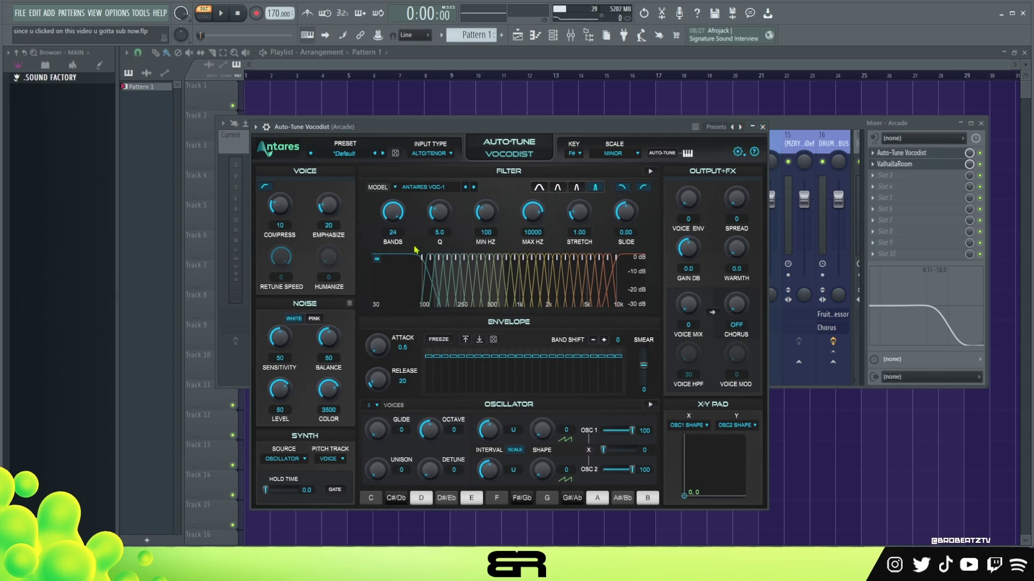
left_click(824, 112)
right_click(865, 113)
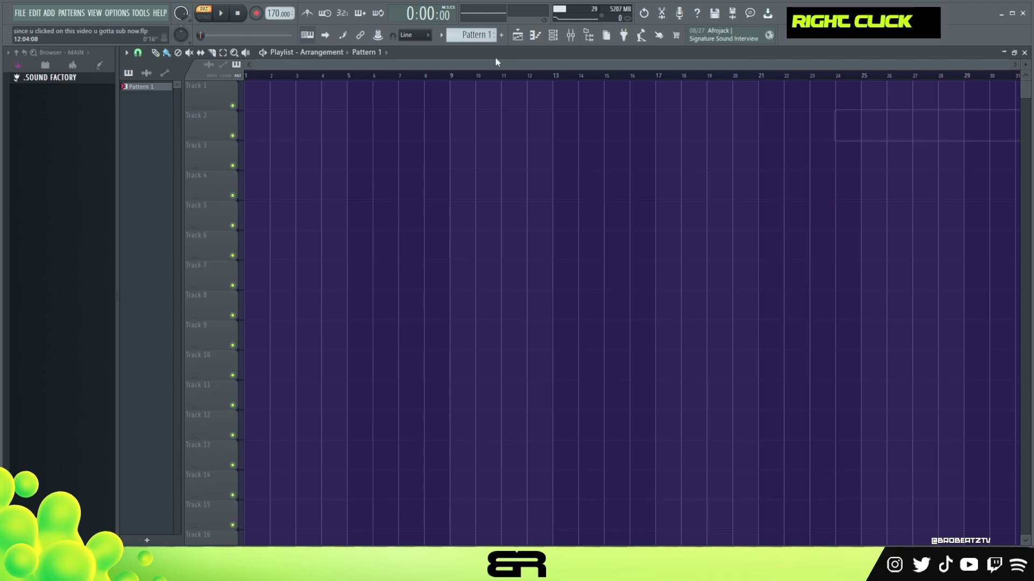
Solo the Arcade mixer track and compare its sound with the insert effects bypassed and enabled.
left_click(552, 35)
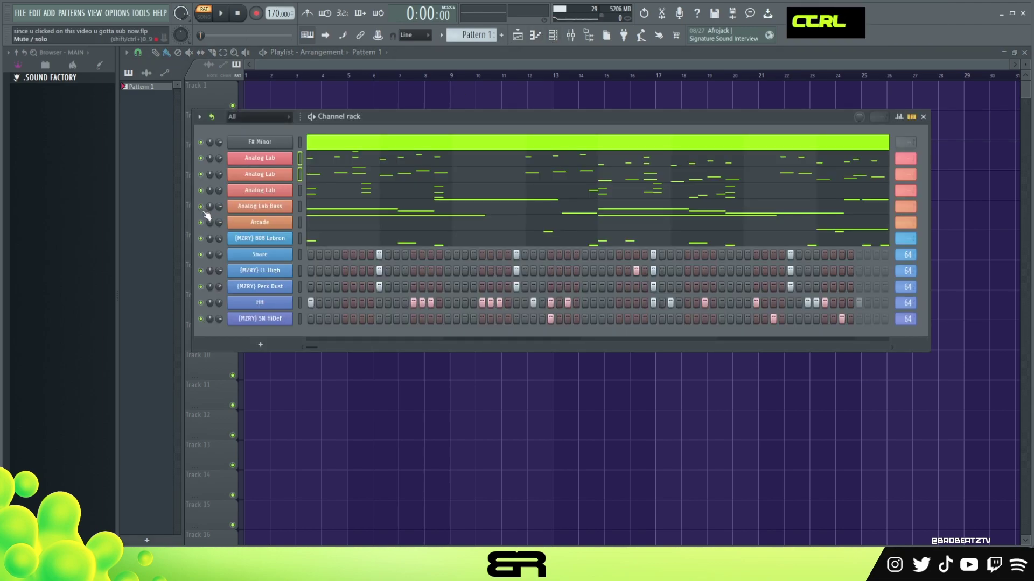
key("ctrl")
left_click(572, 37)
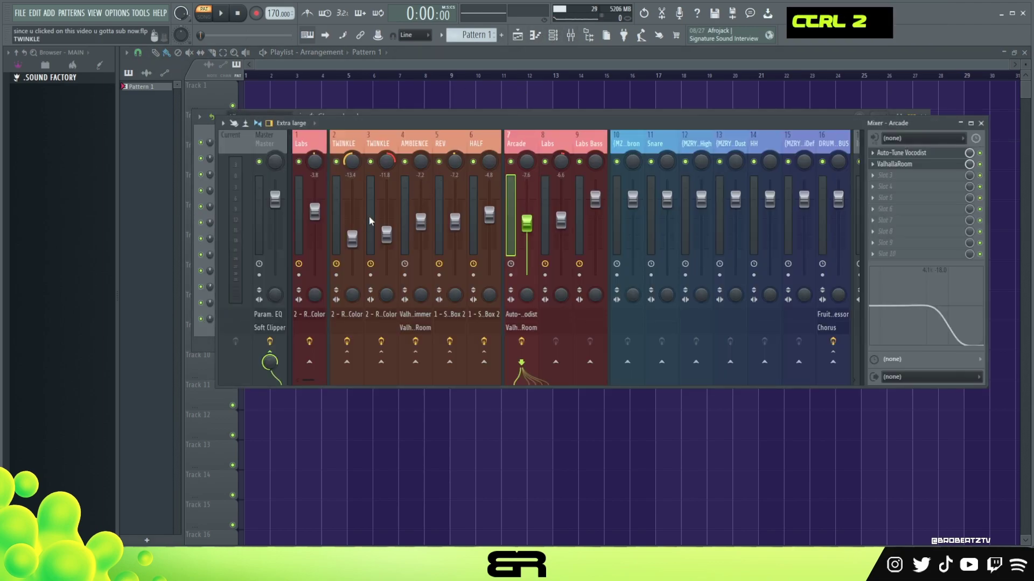
right_click(510, 161)
key("space")
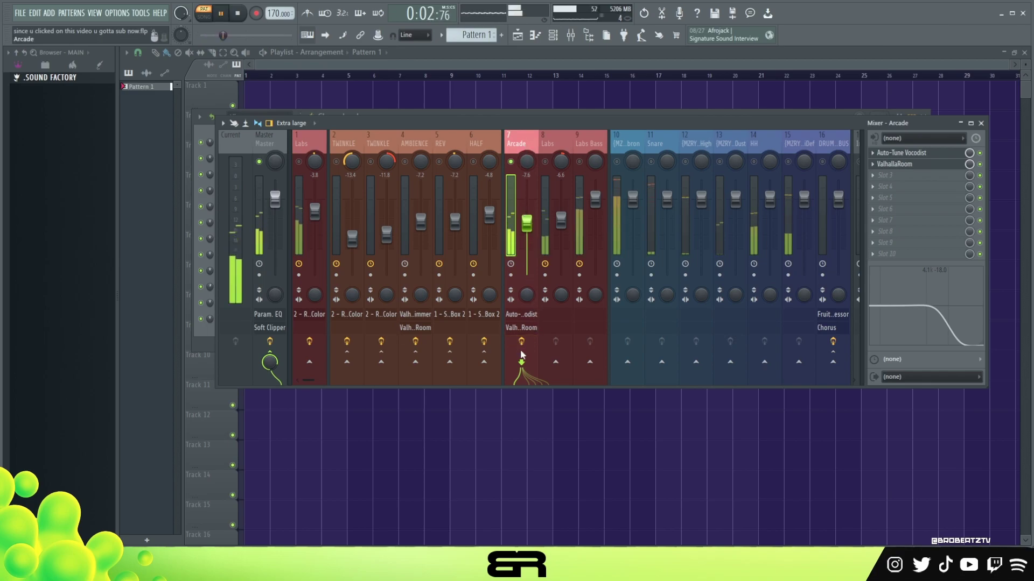
key("space")
key("space")
key("space")
key("space")
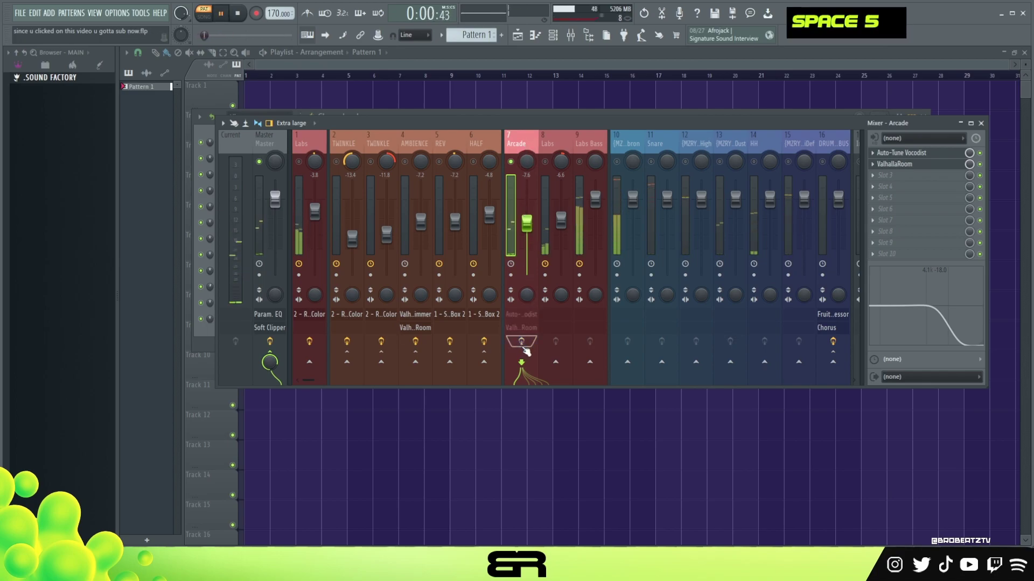
key("space")
key("space")
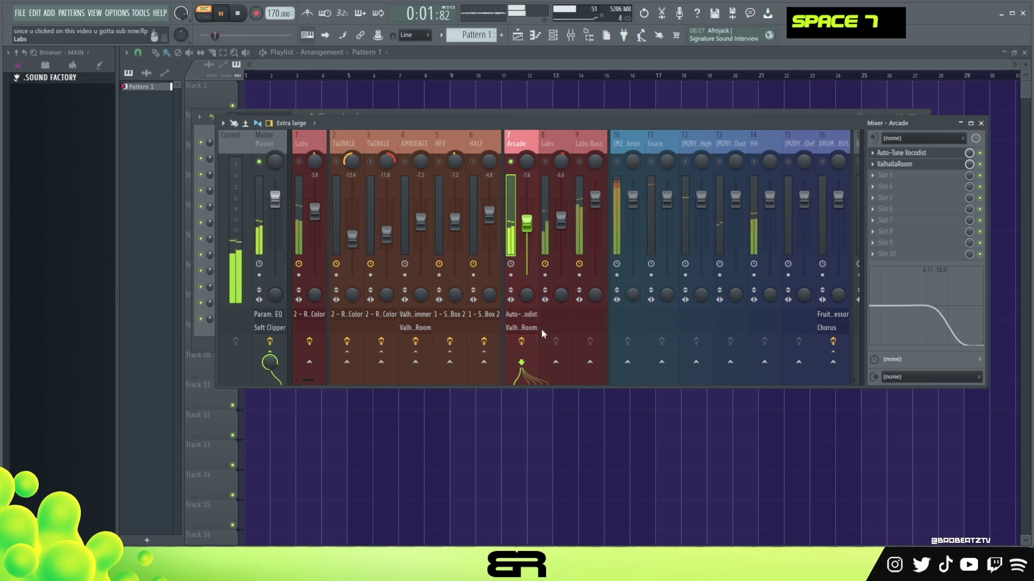
key("space")
Cut the Arcade mixer track's low end with the EQ low shelf at 47 Hz and end the solo.
left_click_drag(932, 341, 868, 338)
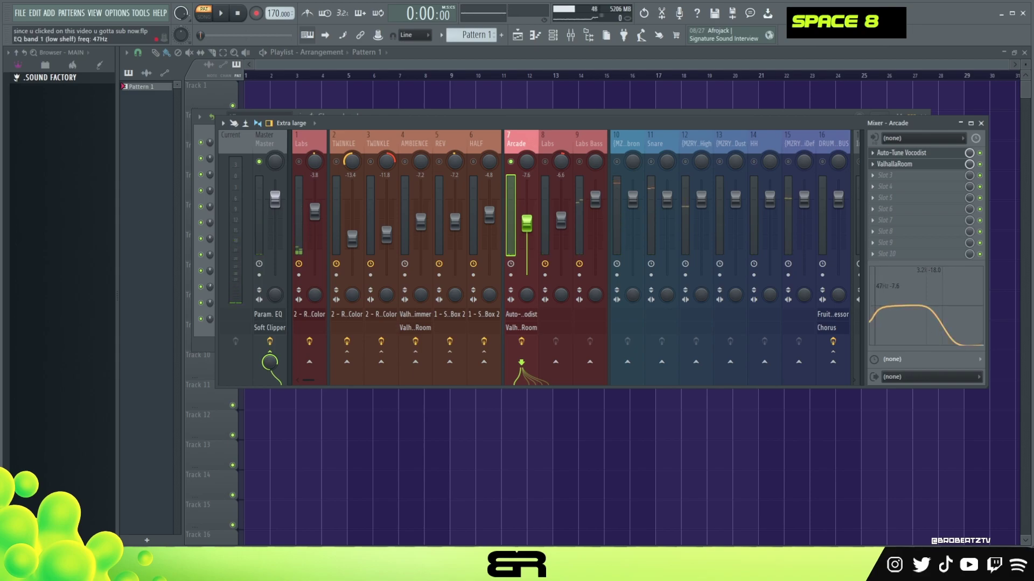
left_click(565, 150)
right_click(545, 162)
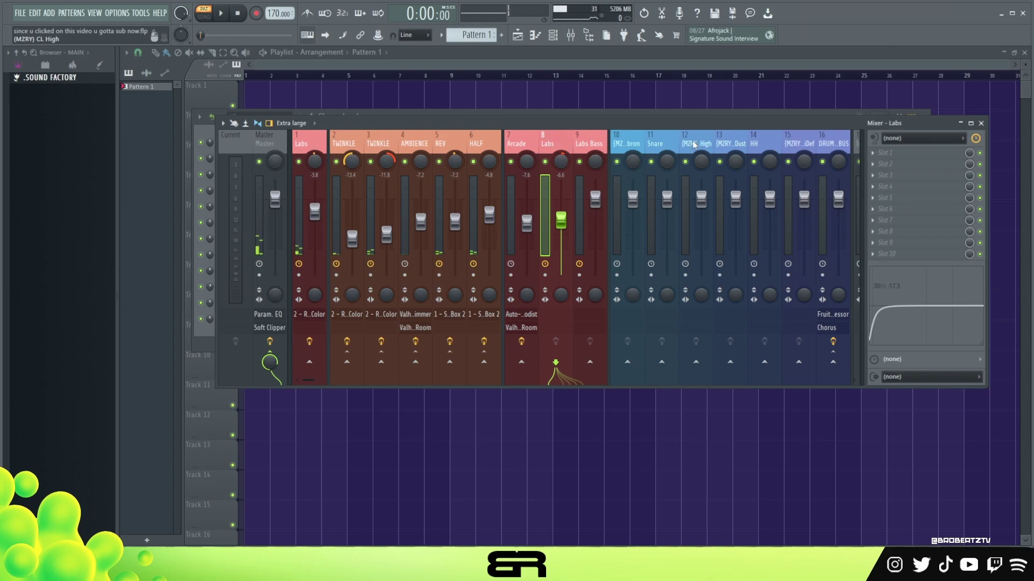
Shift the stereo separation of the 808 Lebron mixer track toward mono.
left_click(732, 144)
left_click(640, 181)
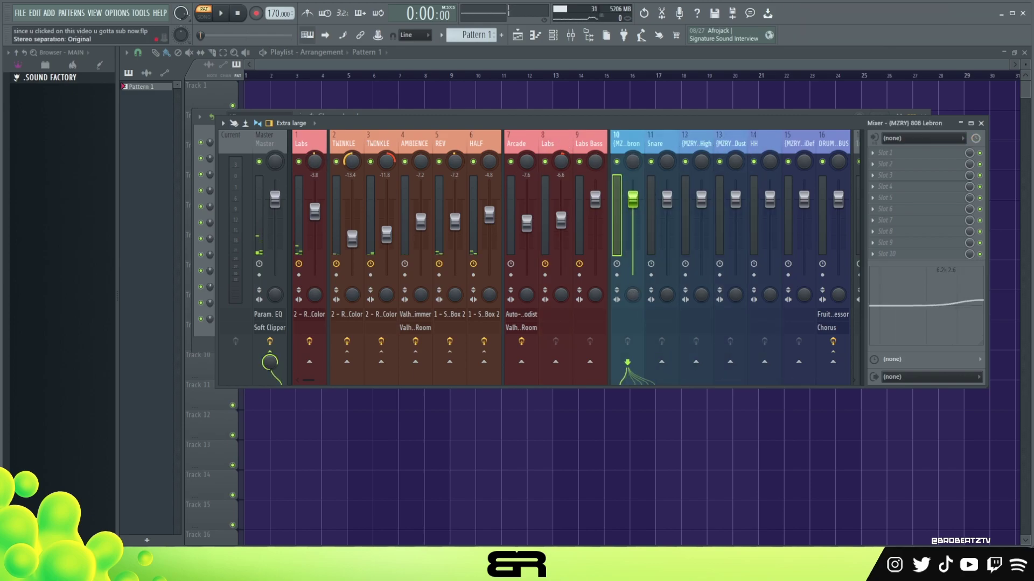
Inspect the Fruity Transient Processor settings on the DRUM CRISP BUS mixer track.
left_click(824, 144)
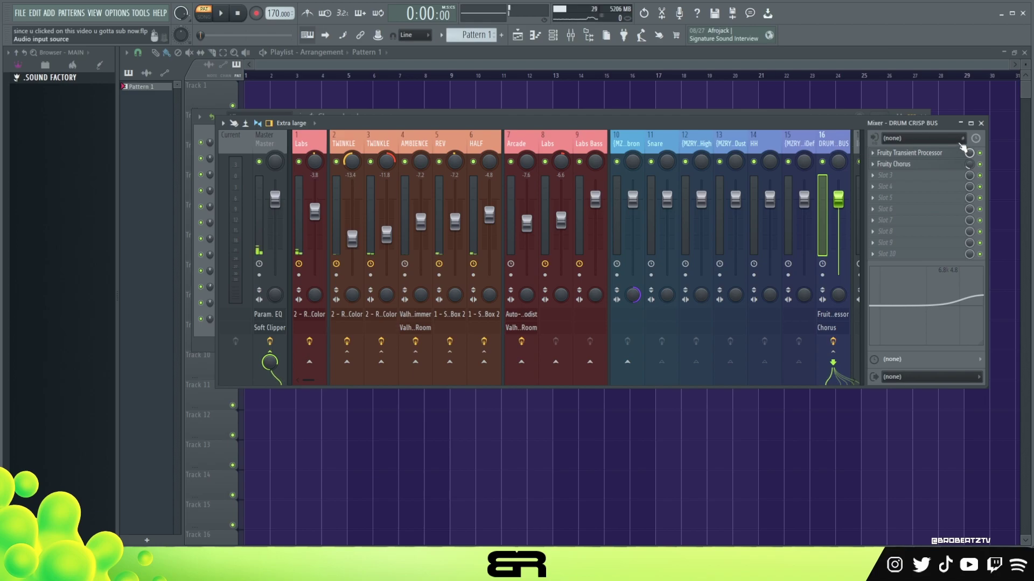
left_click(927, 156)
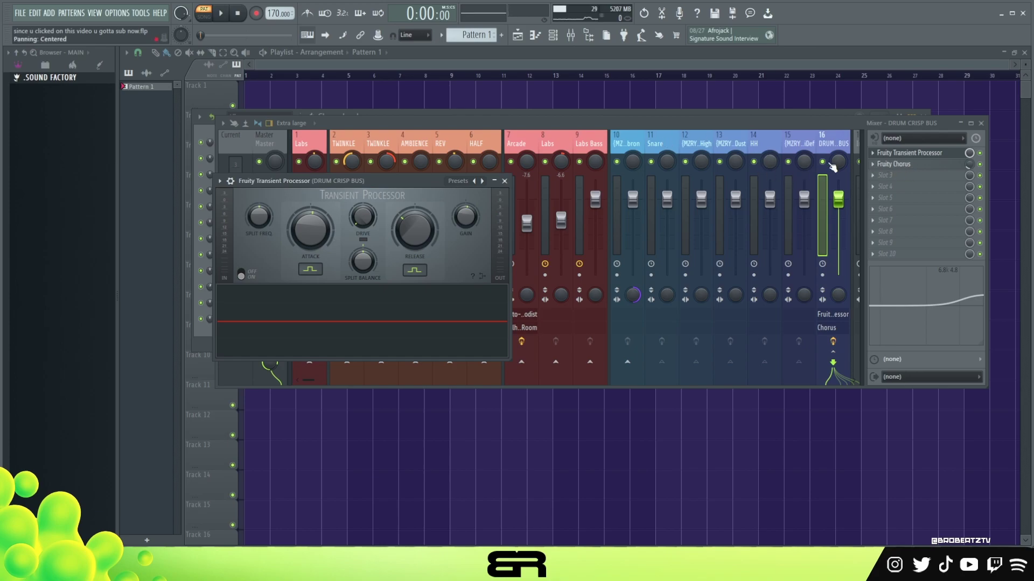
left_click(504, 183)
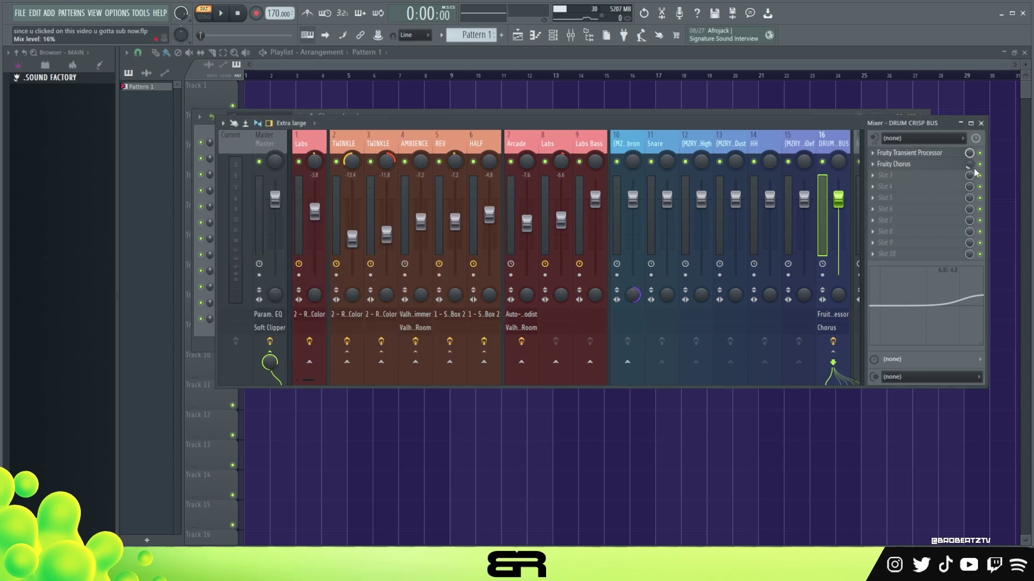
Solo the 808, Snare, CL High, Perx Dust, HH, SN HiDef and DRUM CRISP BUS mixer tracks together.
right_click(618, 162)
left_click(651, 162)
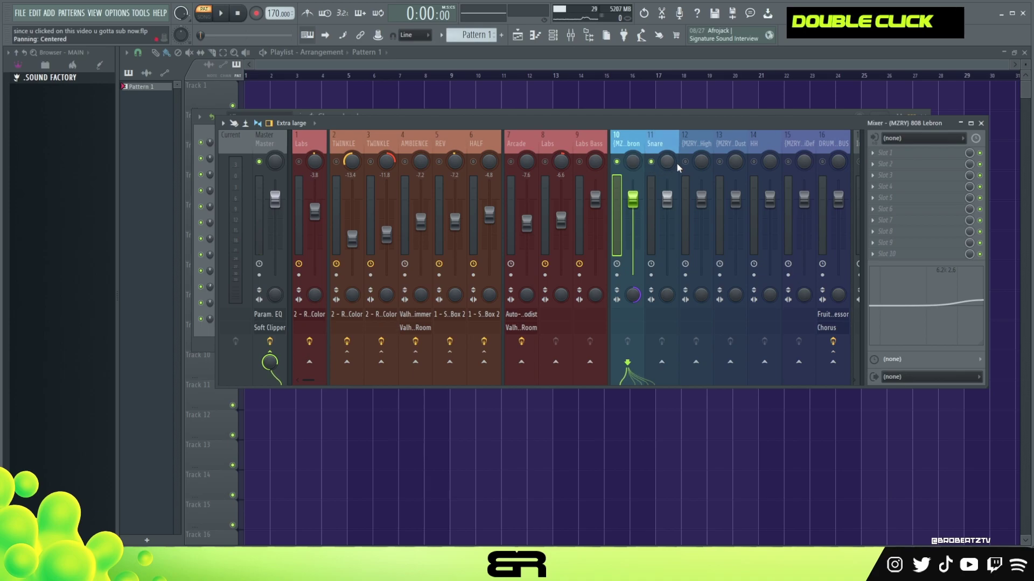
left_click(685, 162)
left_click(720, 162)
left_click(753, 161)
left_click(787, 162)
left_click(822, 162)
left_click(836, 148)
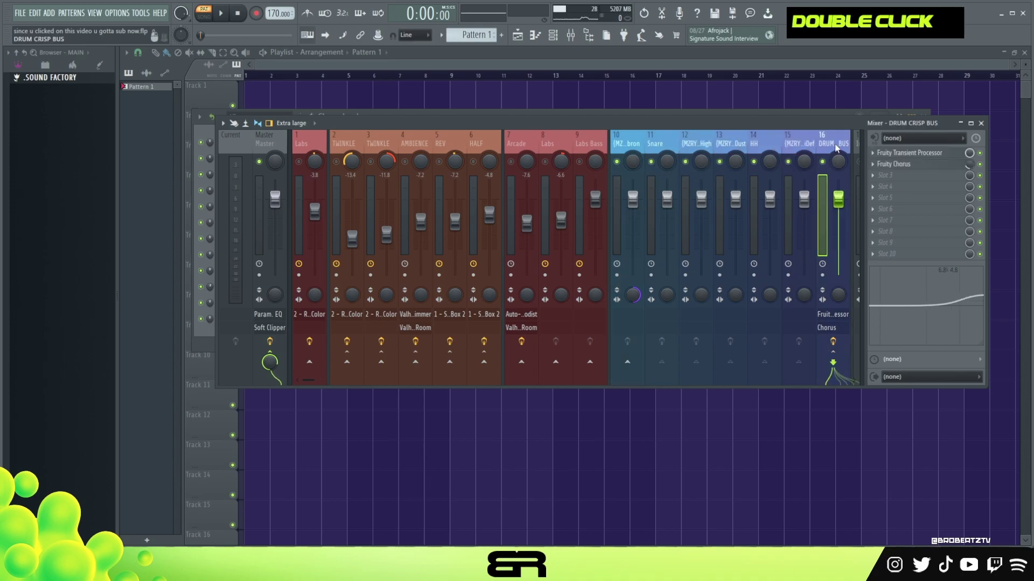
Audition the Fruity Chorus at different mix levels on the drum bus, set the mix to 17%, and end the solo.
key("space")
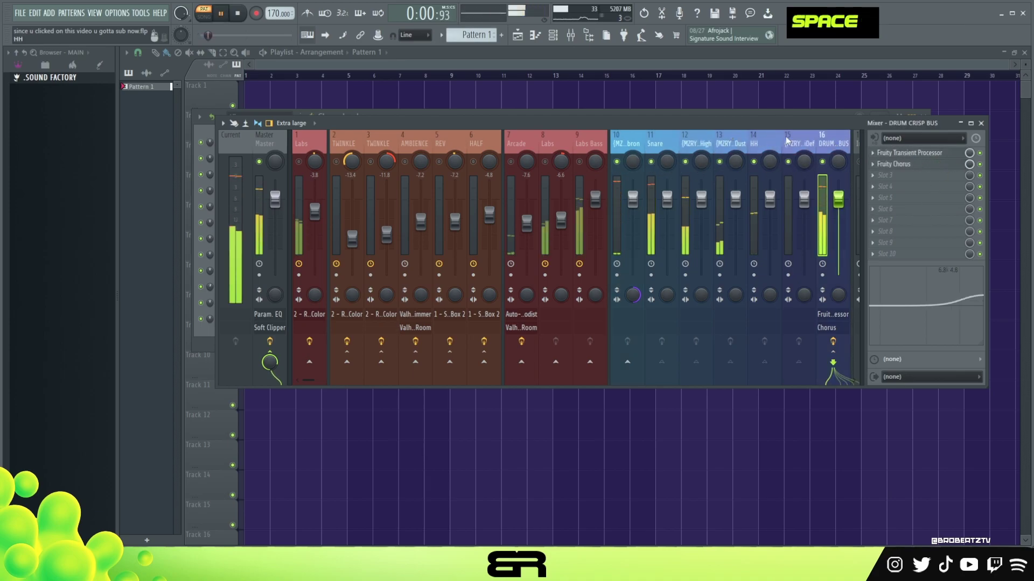
left_click_drag(970, 166, 970, 204)
key("space")
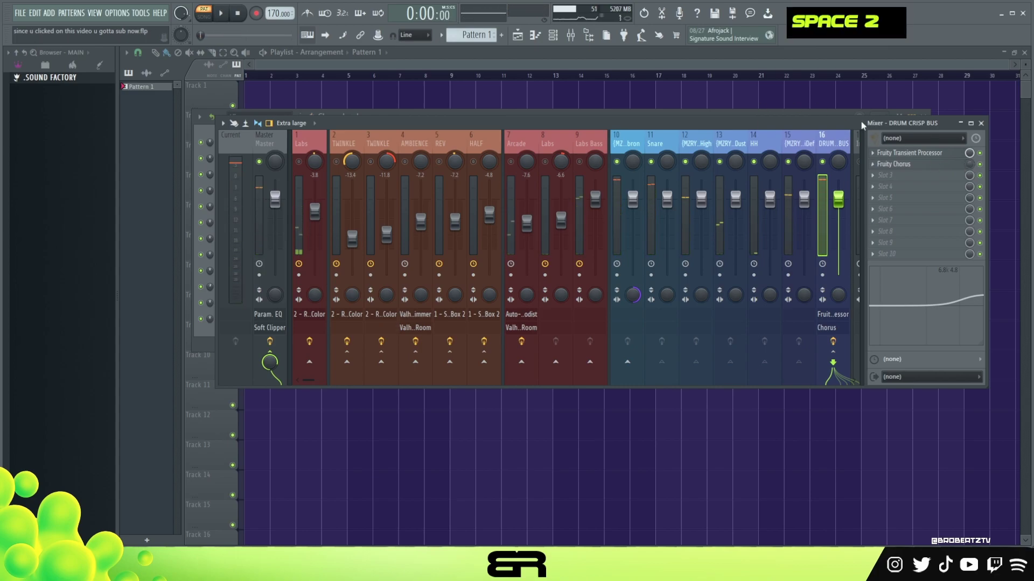
left_click_drag(972, 165, 972, 160)
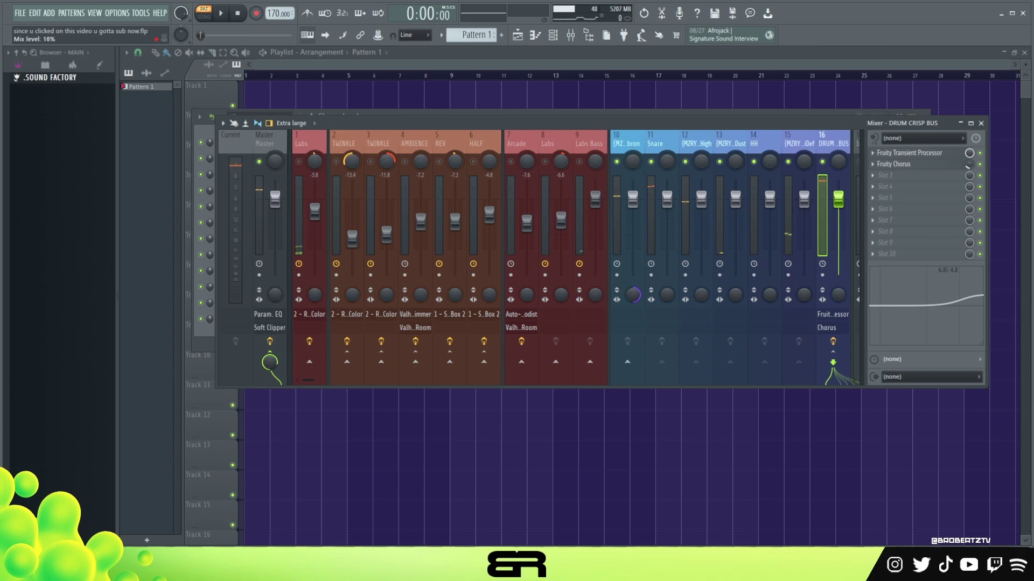
key("space")
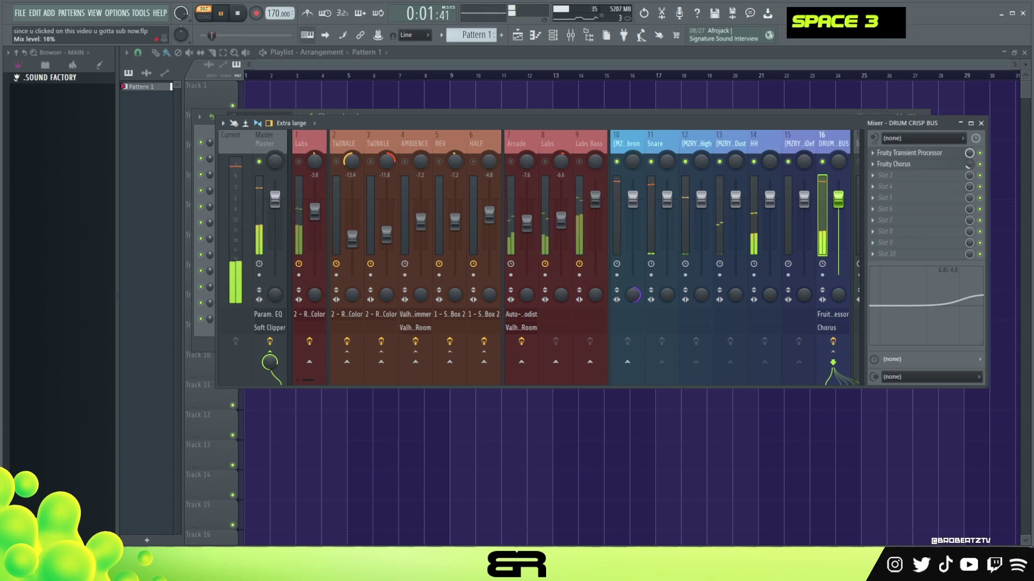
left_click_drag(969, 166, 969, 167)
key("space")
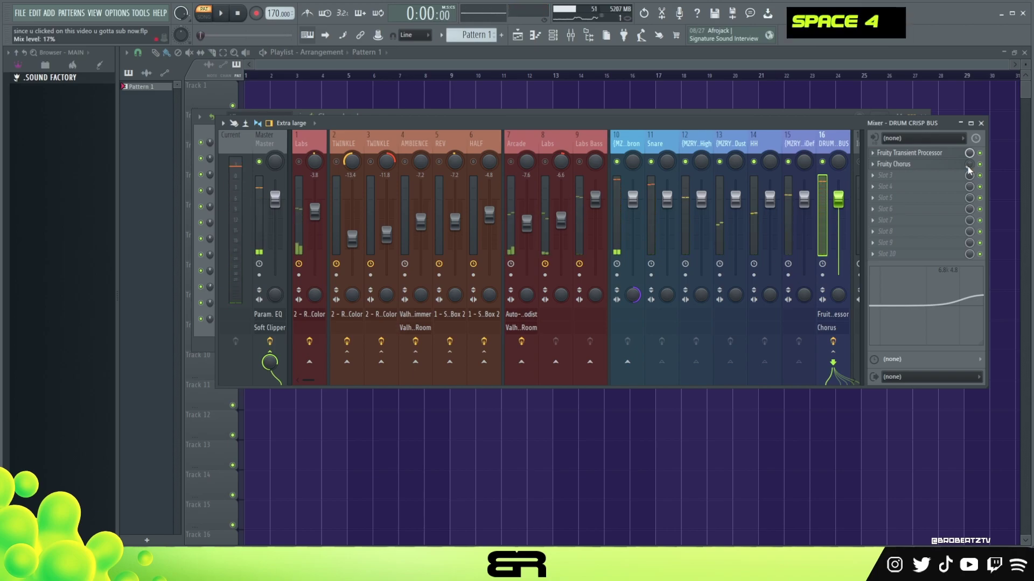
right_click(580, 162)
right_click(580, 162)
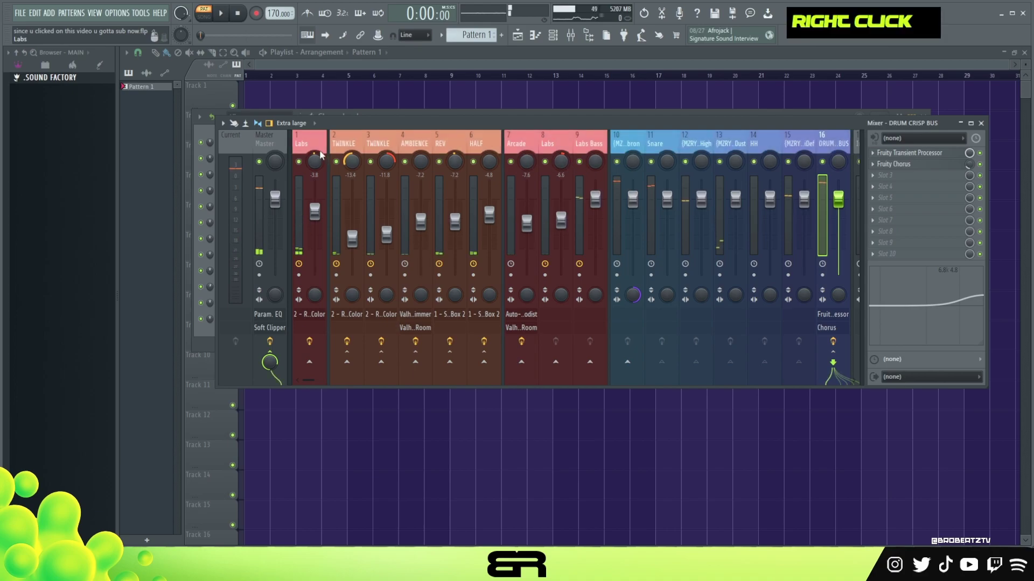
Inspect the Soft Clipper settings on the Master mixer track.
left_click(267, 146)
left_click(916, 153)
left_click(915, 153)
left_click(915, 165)
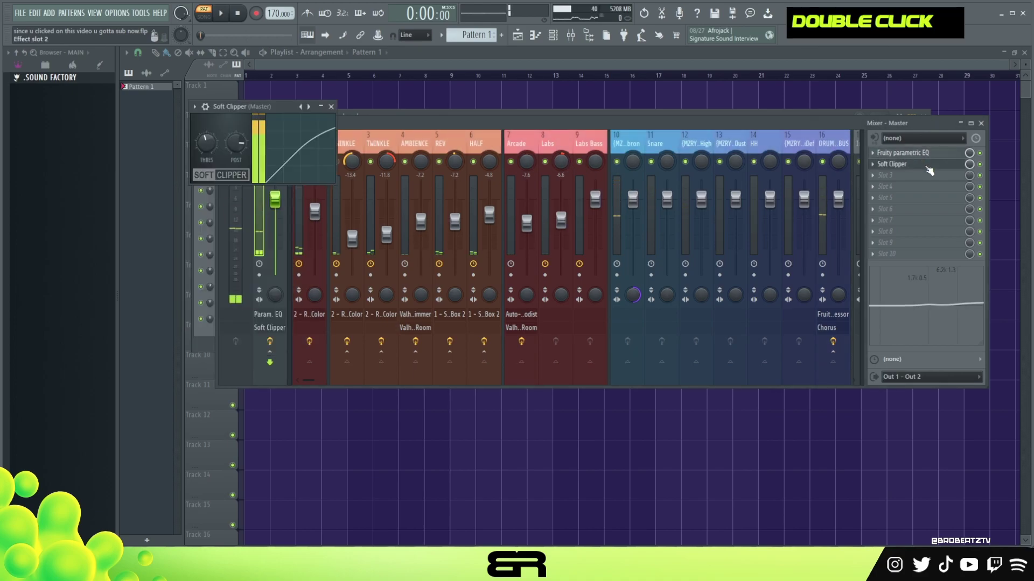
left_click_drag(249, 110, 536, 184)
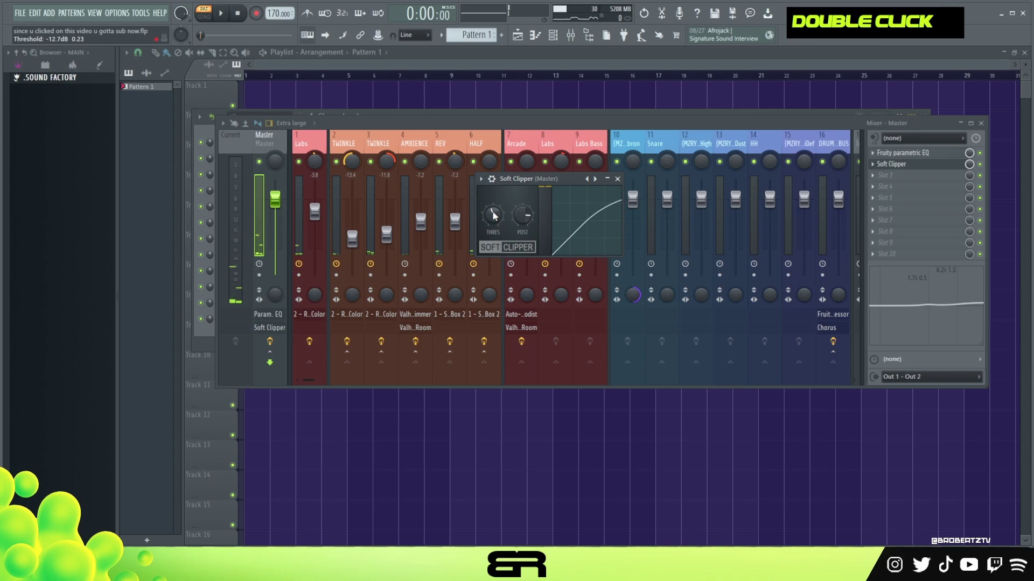
left_click(617, 179)
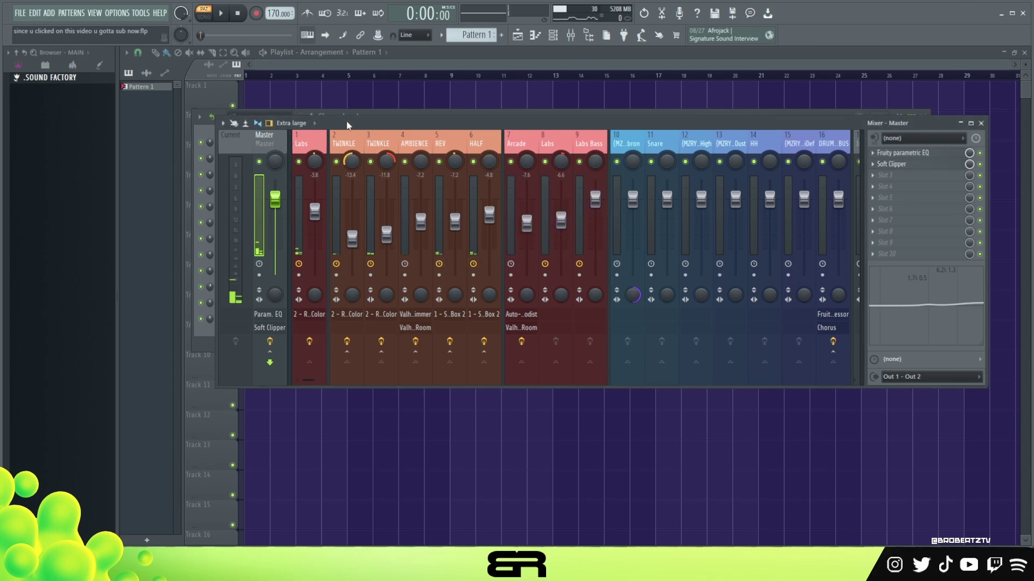
Arrange the mixer below the channel rack so both are visible and start pattern playback.
left_click_drag(407, 128, 418, 293)
left_click_drag(393, 120, 417, 80)
key("space")
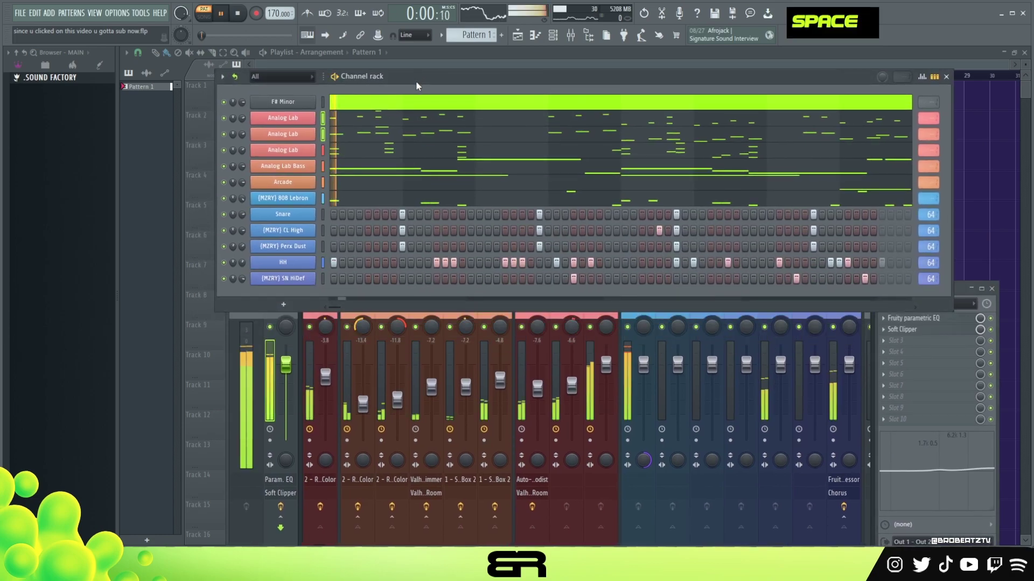
Mute the Analog Lab Bass channel during playback and set the second Analog Lab channel's volume to 63%.
key("space")
key("space")
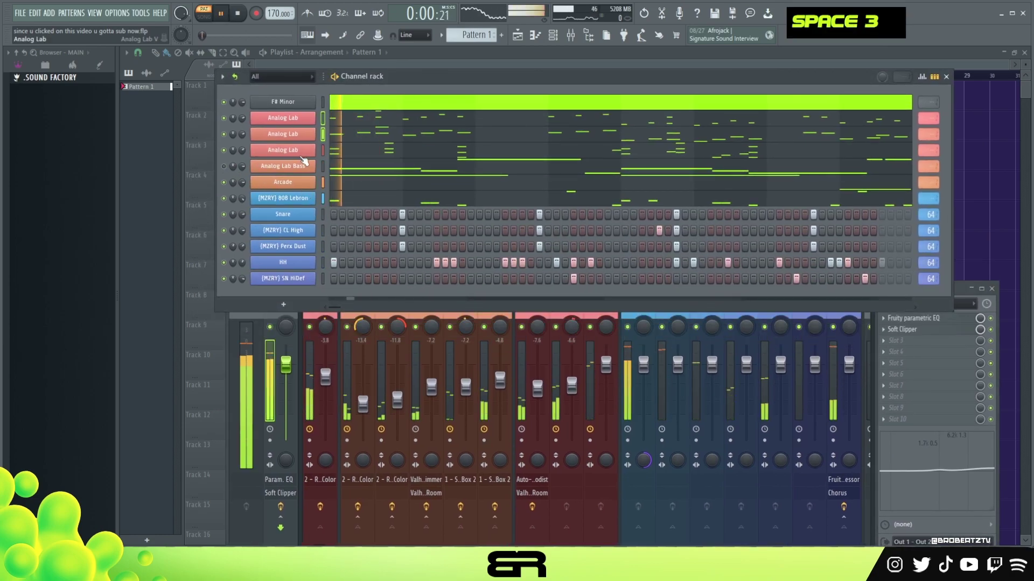
double_click(242, 133)
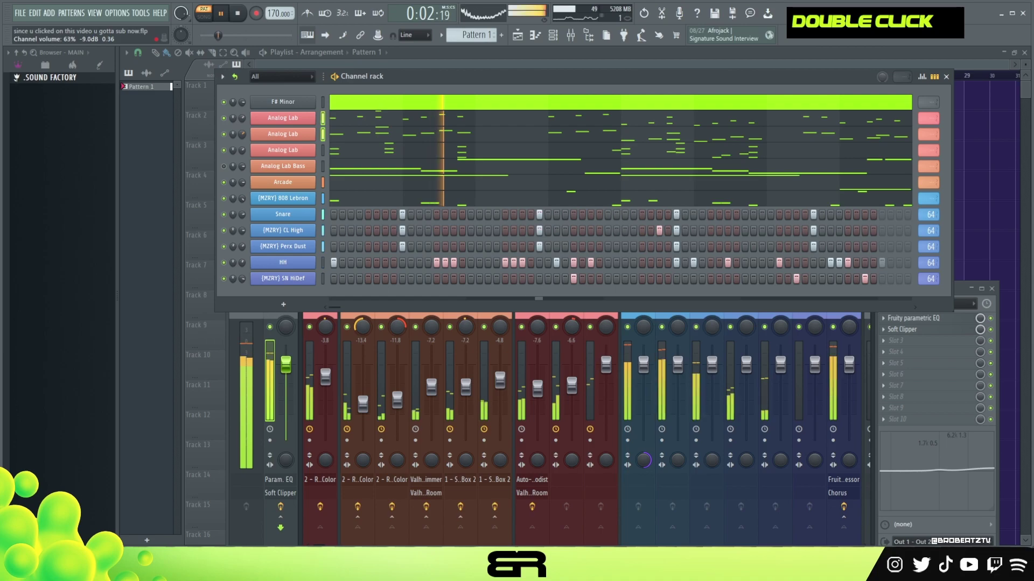
left_click_drag(471, 80, 457, 79)
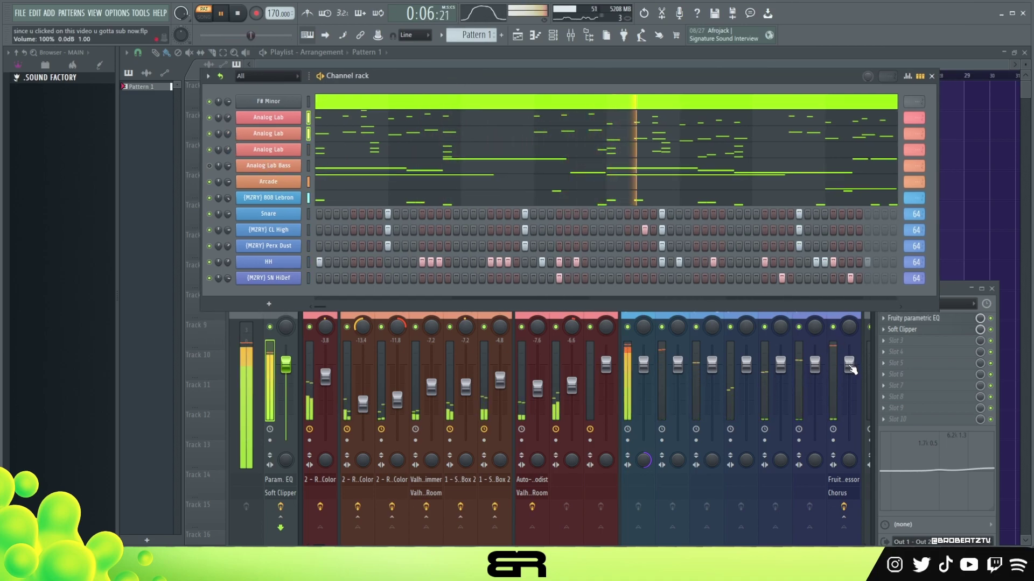
Raise the DRUM CRISP BUS level to 0.2 dB, set its Fruity Chorus mix to 11%, and listen to the pattern.
double_click(843, 308)
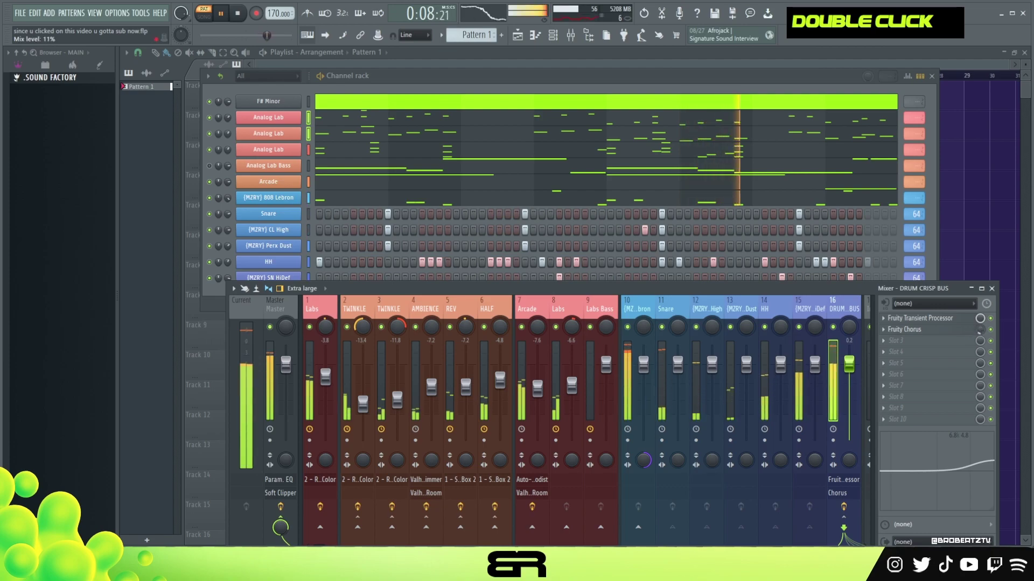
left_click(429, 76)
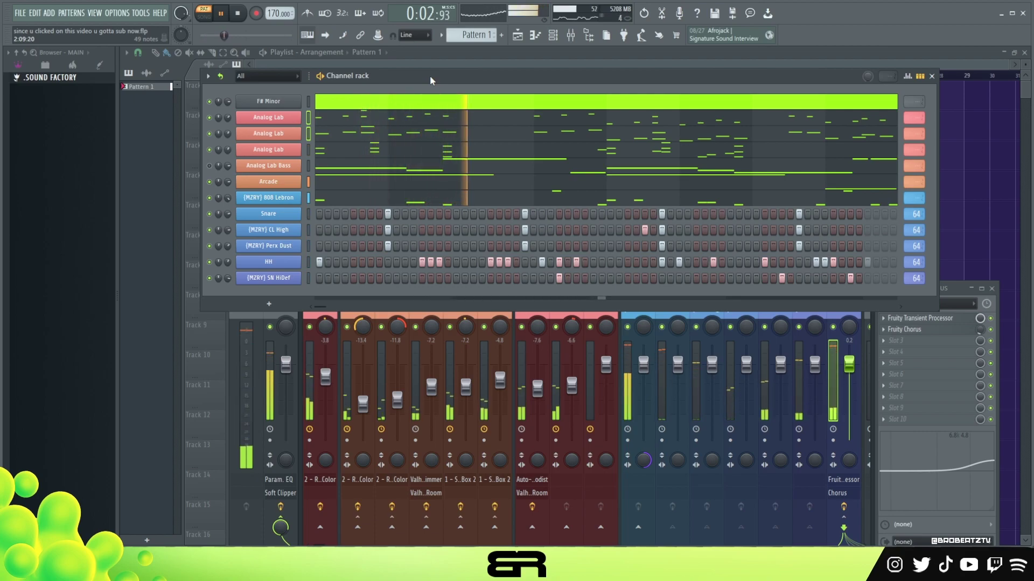
key("space")
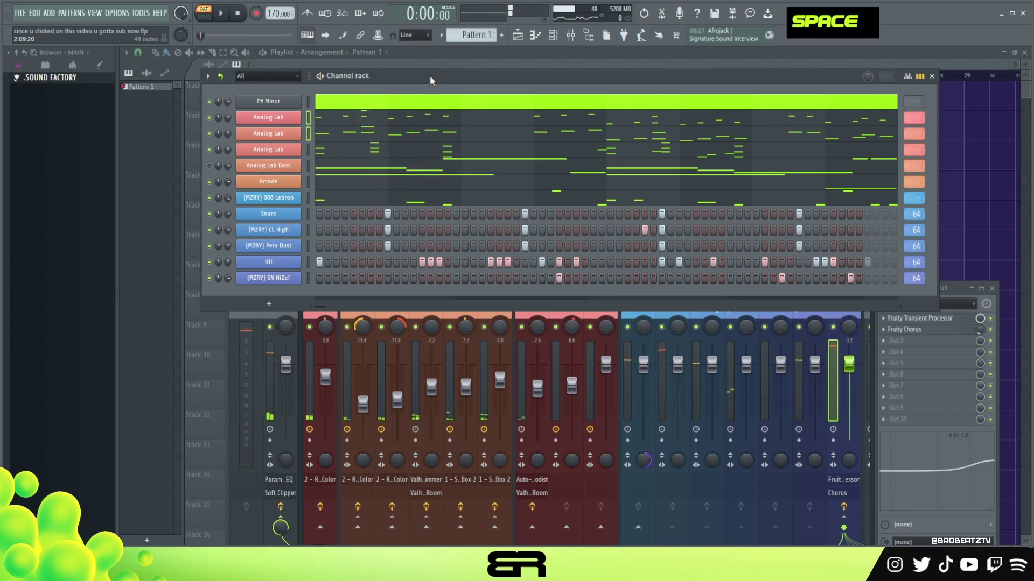